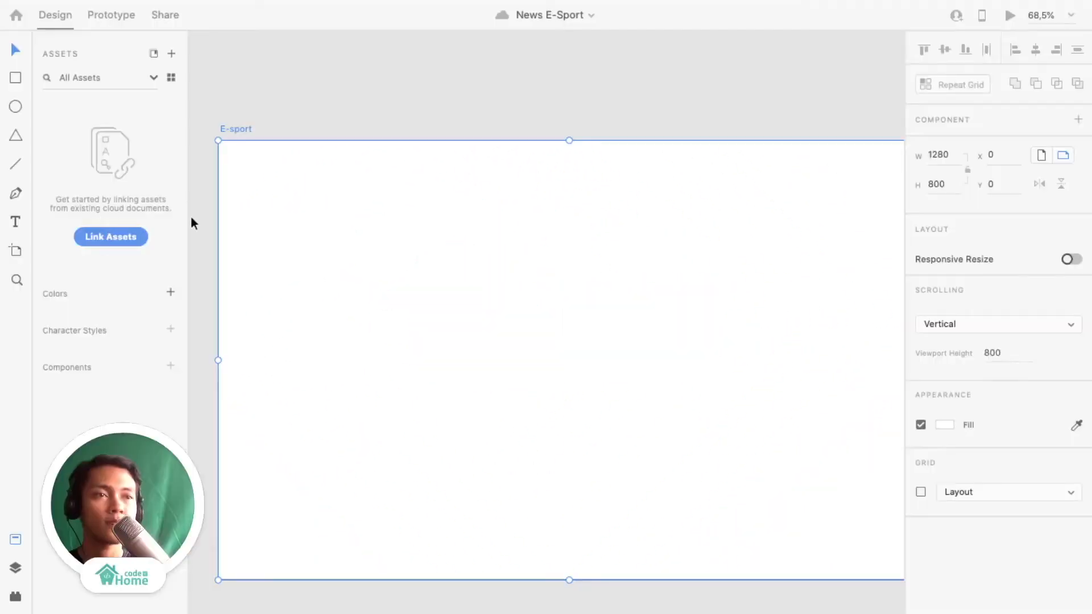
{"action": "left_click", "coordinate": [284, 111]}
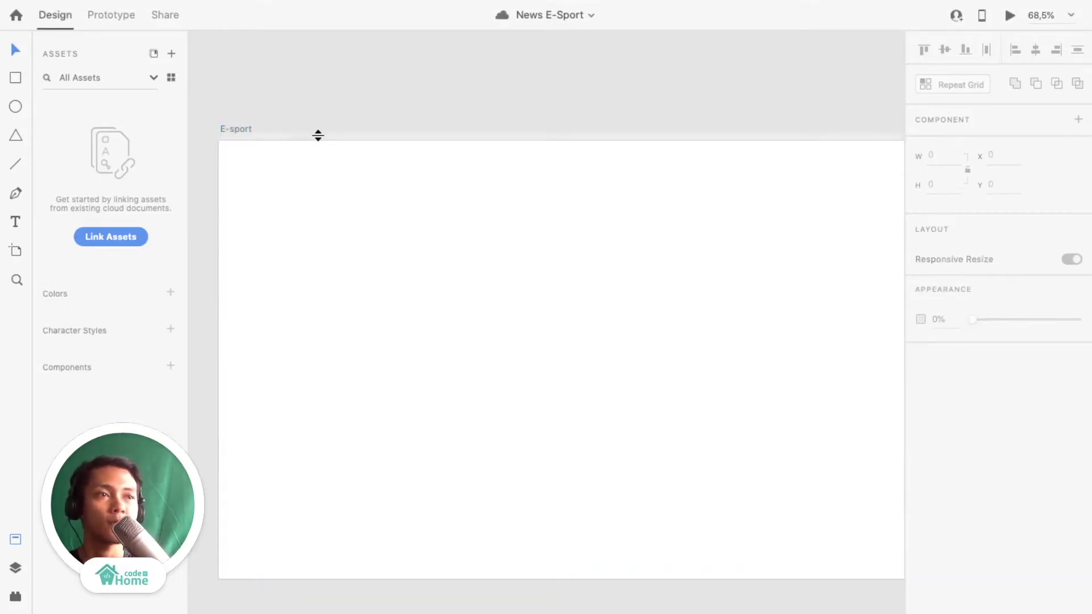
{"action": "left_click", "coordinate": [225, 126]}
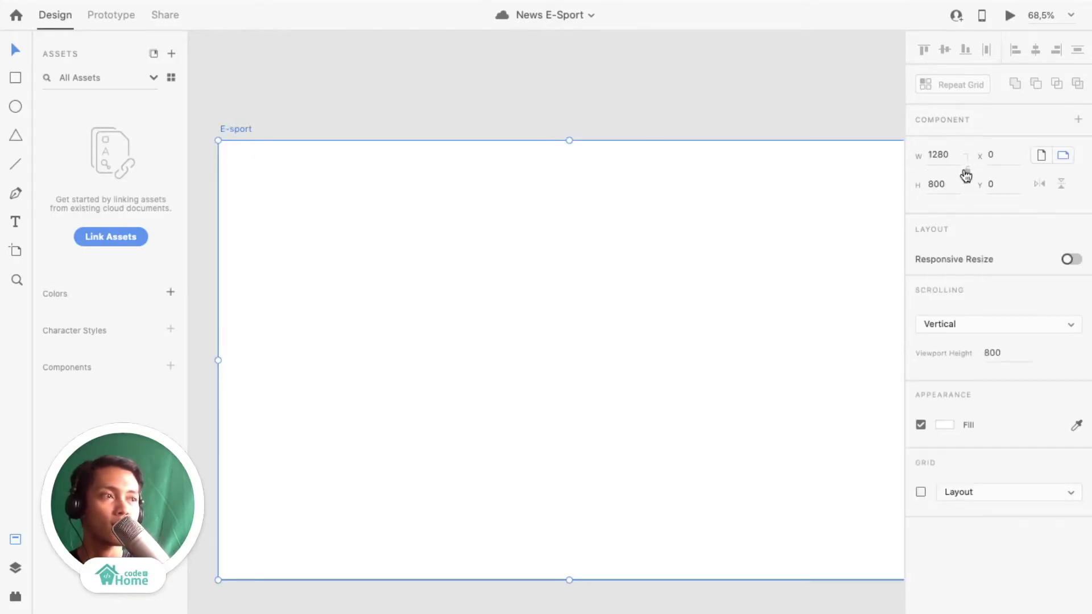
{"action": "left_click", "coordinate": [940, 154]}
{"action": "left_click", "coordinate": [938, 179]}
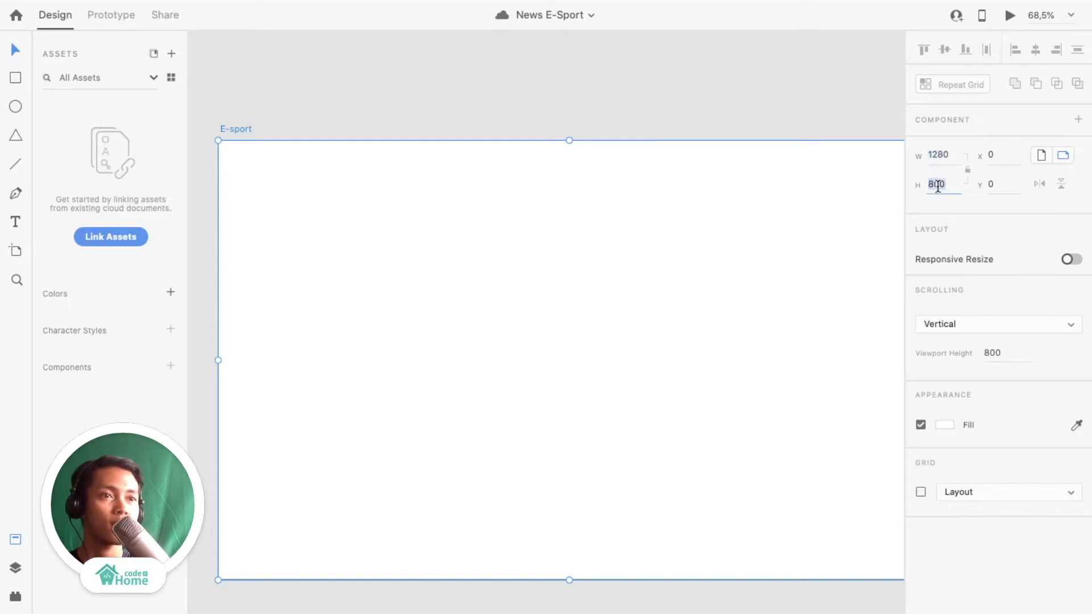
{"action": "left_click", "coordinate": [464, 129]}
{"action": "key", "text": "super+0"}
{"action": "scroll", "coordinate": [464, 130], "scroll_direction": "up", "scroll_amount": 3}
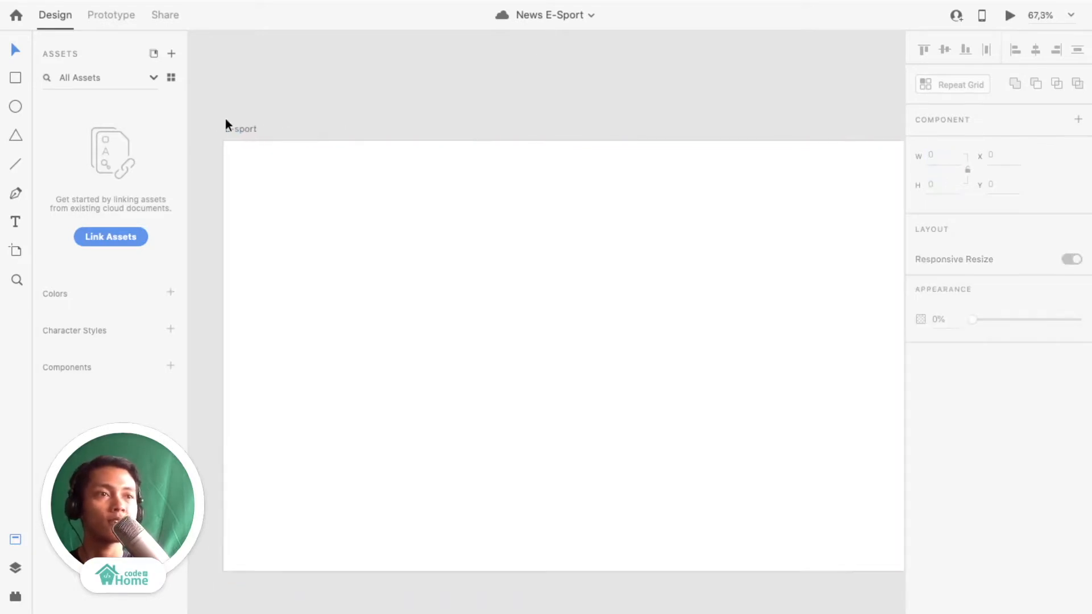
Turn on the column layout grid for the E-sport artboard.
{"action": "left_click", "coordinate": [231, 129]}
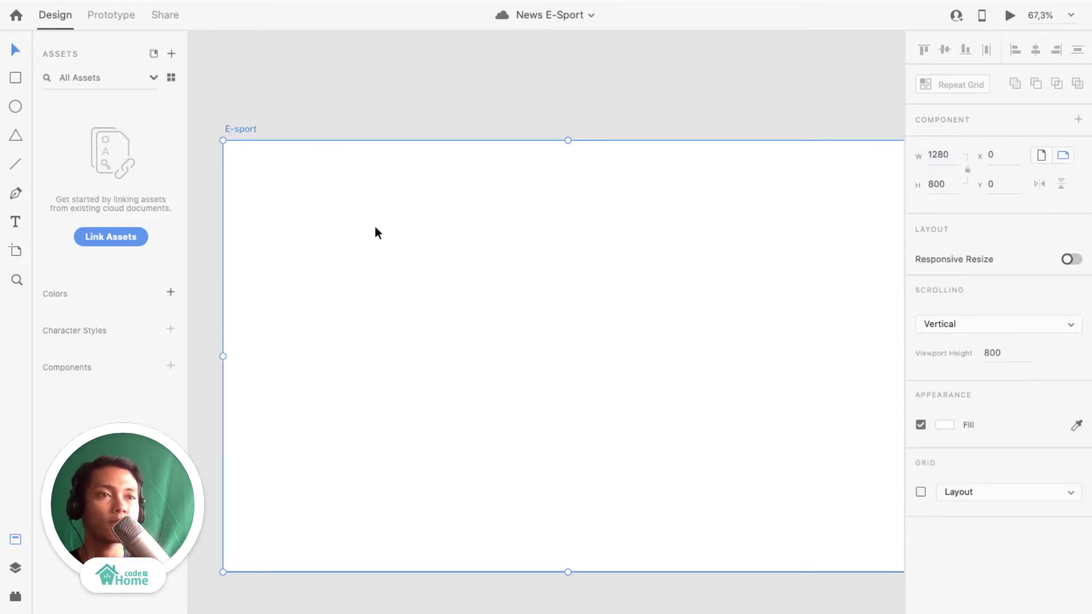
{"action": "scroll", "coordinate": [374, 227], "scroll_direction": "down", "scroll_amount": 2}
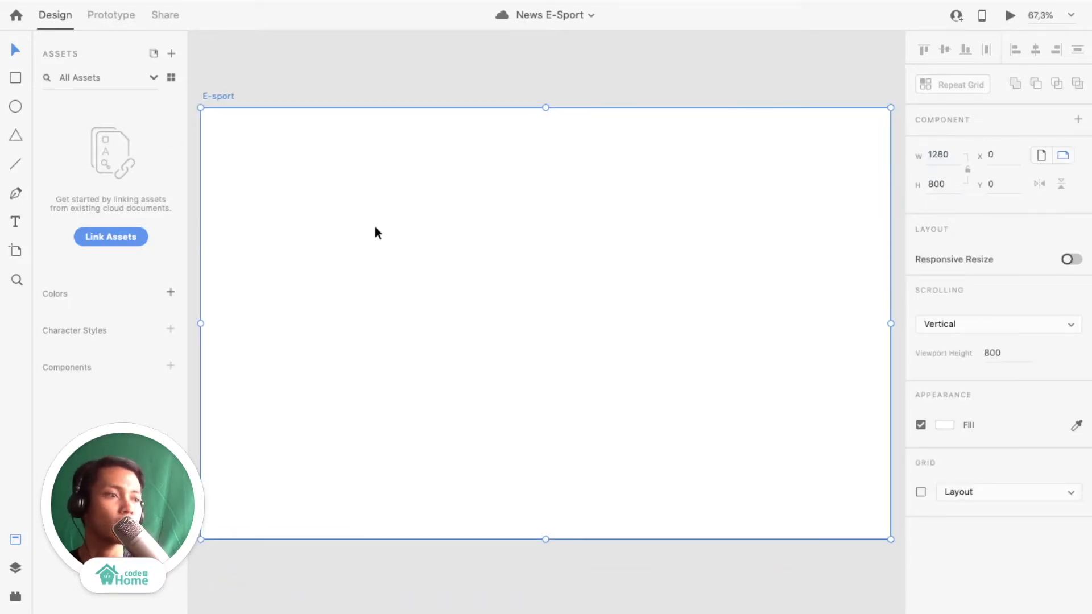
{"action": "left_click", "coordinate": [920, 492]}
{"action": "scroll", "coordinate": [400, 275], "scroll_direction": "left", "scroll_amount": 2}
Draw a full-width header rectangle along the artboard's top edge, 1280 wide and about 69 high.
{"action": "key", "text": "r"}
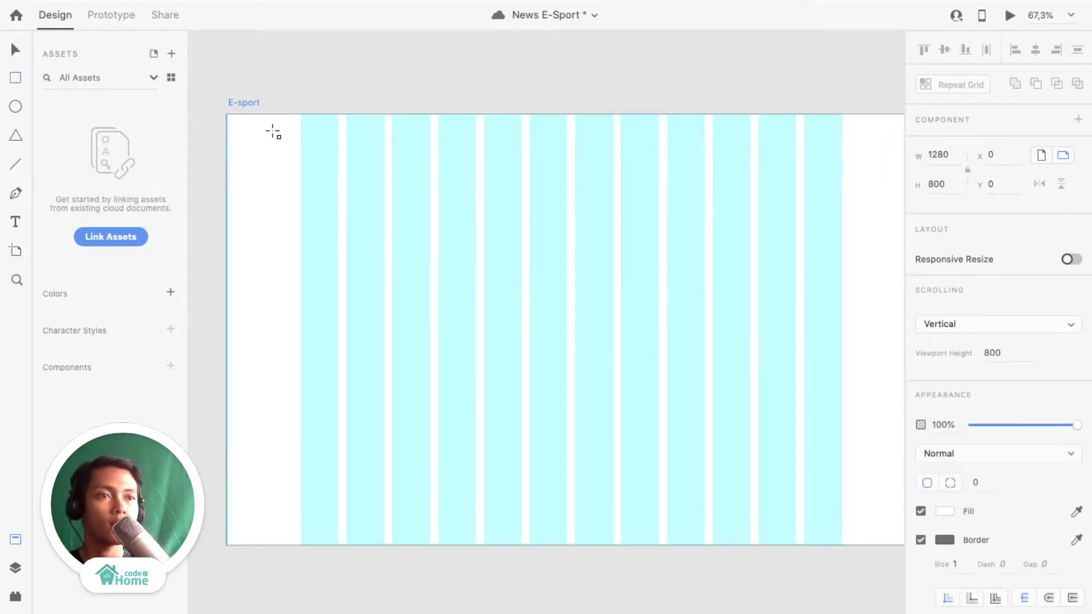
{"action": "mouse_move", "coordinate": [226, 115]}
{"action": "left_mouse_down"}
{"action": "mouse_move", "coordinate": [271, 154]}
{"action": "mouse_move", "coordinate": [247, 150]}
{"action": "mouse_move", "coordinate": [834, 156]}
{"action": "mouse_move", "coordinate": [822, 156]}
{"action": "left_mouse_up"}
{"action": "scroll", "coordinate": [404, 118], "scroll_direction": "left", "scroll_amount": 3}
{"action": "key", "text": "v"}
Place a horizontal guide at Y 90 on the artboard and stretch the header rectangle down to it, making it 90 high.
{"action": "left_click_drag", "start_coordinate": [482, 120], "coordinate": [482, 169]}
{"action": "left_click", "coordinate": [455, 146]}
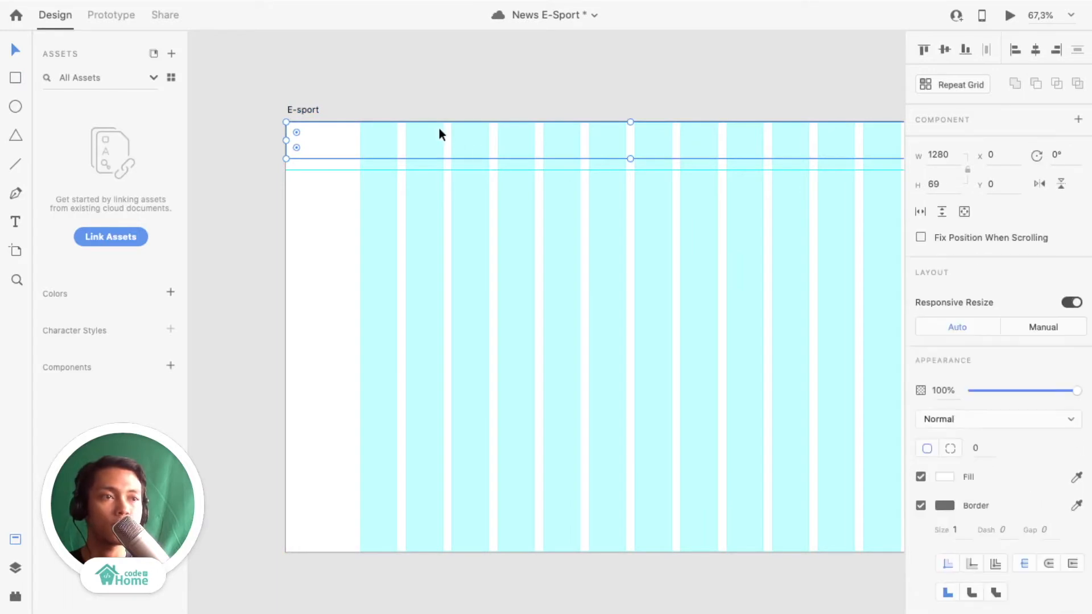
{"action": "left_click_drag", "start_coordinate": [631, 158], "coordinate": [631, 164]}
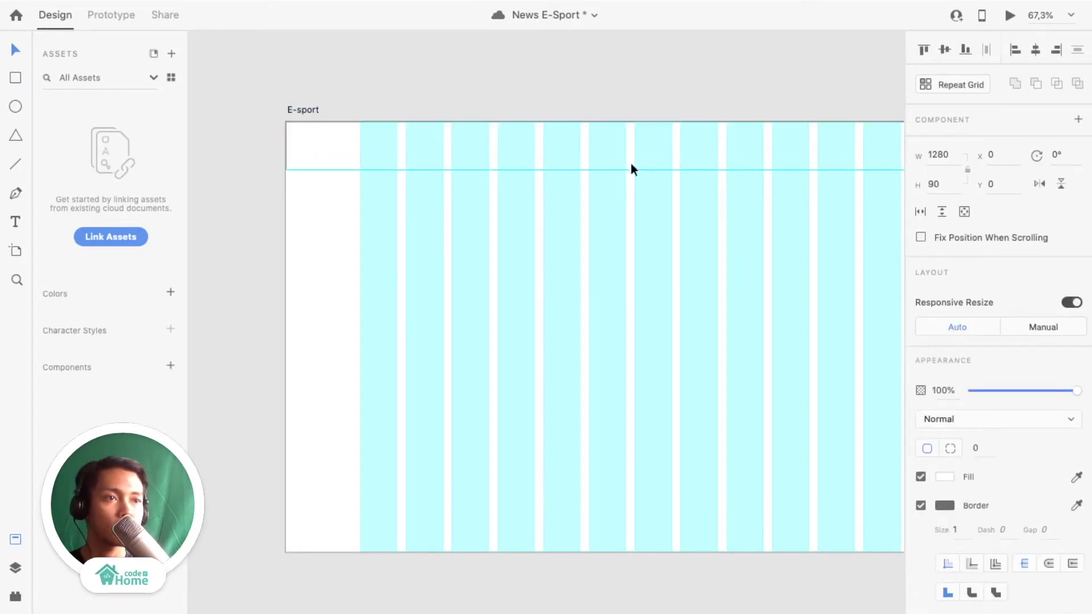
{"action": "left_click", "coordinate": [540, 76]}
{"action": "scroll", "coordinate": [594, 164], "scroll_direction": "down", "scroll_amount": 3}
{"action": "scroll", "coordinate": [595, 163], "scroll_direction": "up", "scroll_amount": 2}
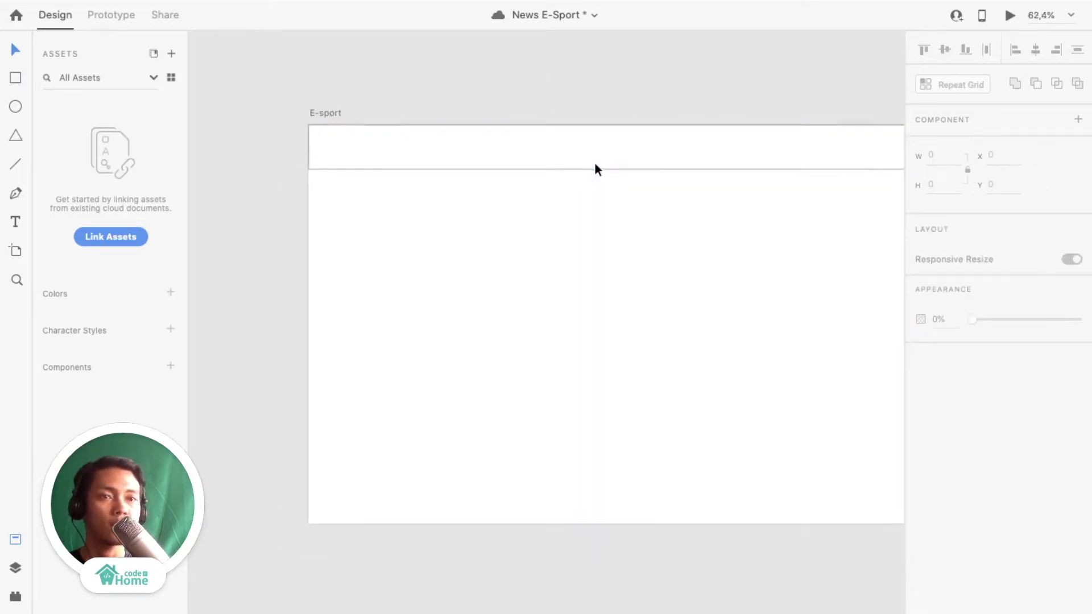
{"action": "key", "text": "ctrl+shift+apostrophe"}
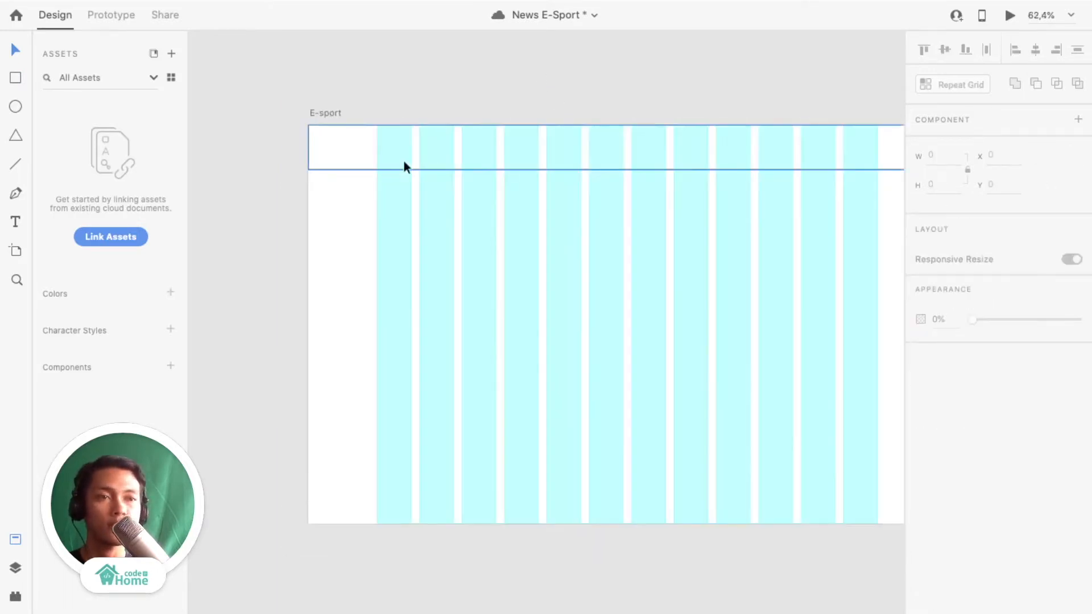
Draw two rectangles inside the header: about 154 × 47 over the first two columns and about 664 × 29 over the last eight.
{"action": "left_click", "coordinate": [16, 78]}
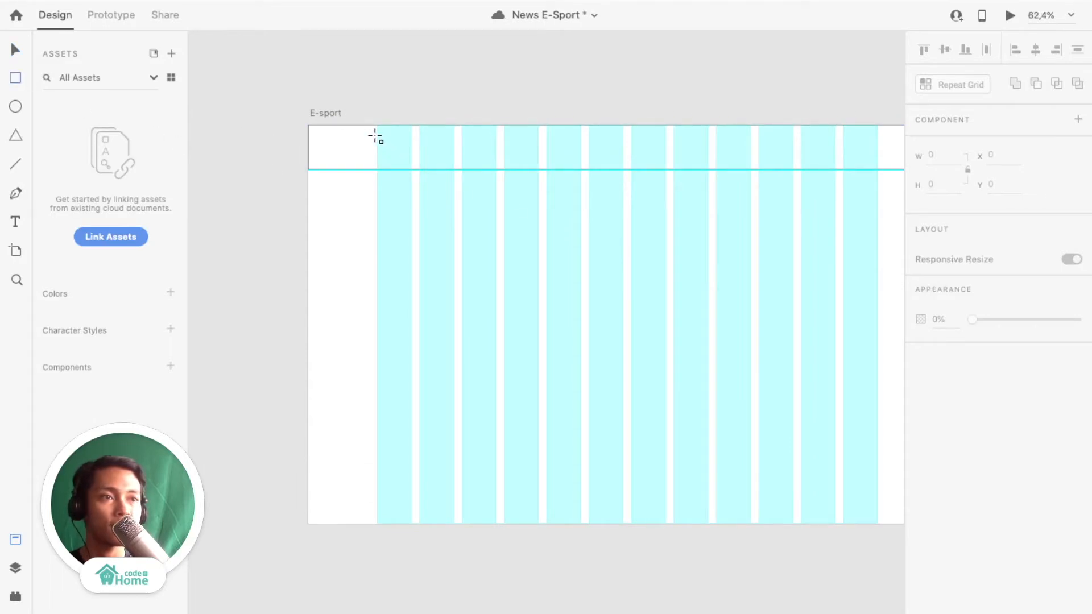
{"action": "mouse_move", "coordinate": [376, 136]}
{"action": "left_mouse_down"}
{"action": "mouse_move", "coordinate": [478, 161]}
{"action": "mouse_move", "coordinate": [448, 158]}
{"action": "left_mouse_up"}
{"action": "scroll", "coordinate": [447, 201], "scroll_direction": "right", "scroll_amount": 5}
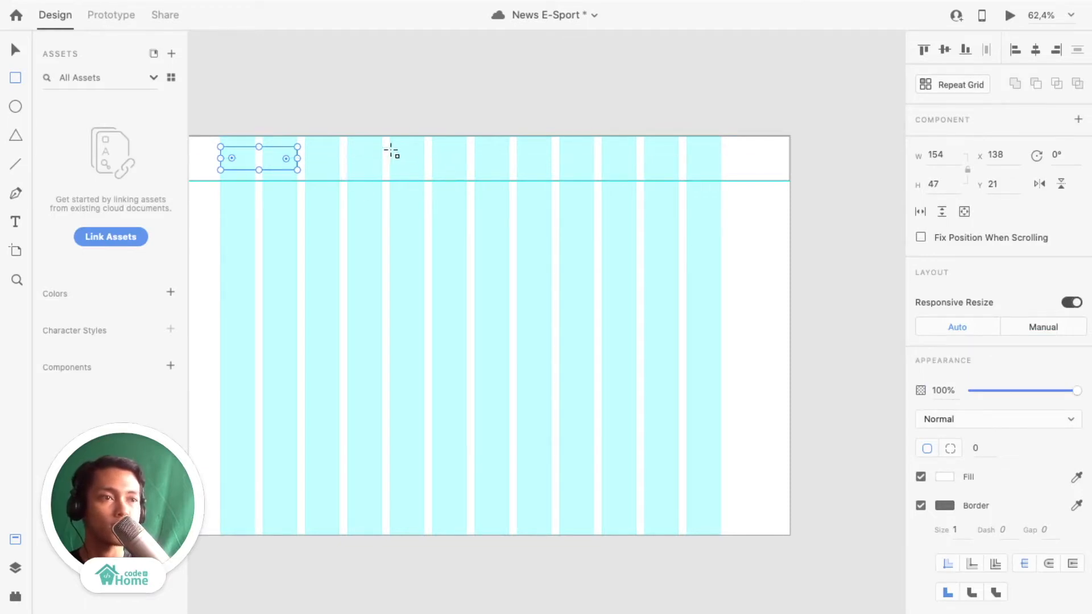
{"action": "mouse_move", "coordinate": [390, 151]}
{"action": "left_mouse_down"}
{"action": "mouse_move", "coordinate": [597, 173]}
{"action": "mouse_move", "coordinate": [719, 165]}
{"action": "mouse_move", "coordinate": [546, 156]}
{"action": "mouse_move", "coordinate": [434, 165]}
{"action": "mouse_move", "coordinate": [785, 180]}
{"action": "mouse_move", "coordinate": [726, 165]}
{"action": "left_mouse_up"}
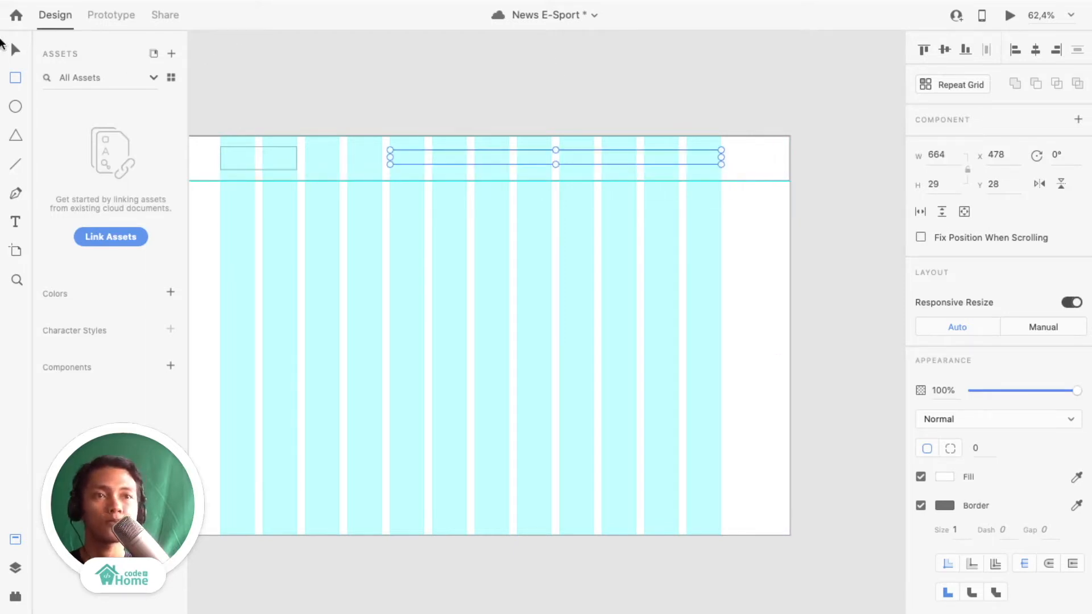
{"action": "left_click", "coordinate": [12, 50]}
{"action": "left_click", "coordinate": [434, 116]}
{"action": "scroll", "coordinate": [435, 117], "scroll_direction": "down", "scroll_amount": 3}
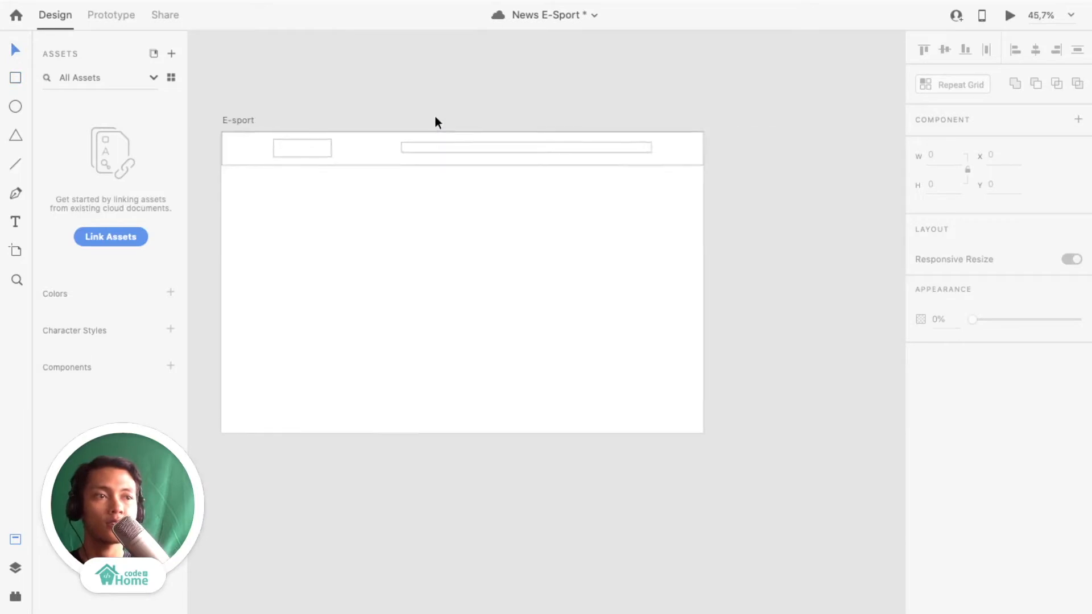
{"action": "scroll", "coordinate": [435, 117], "scroll_direction": "up", "scroll_amount": 2}
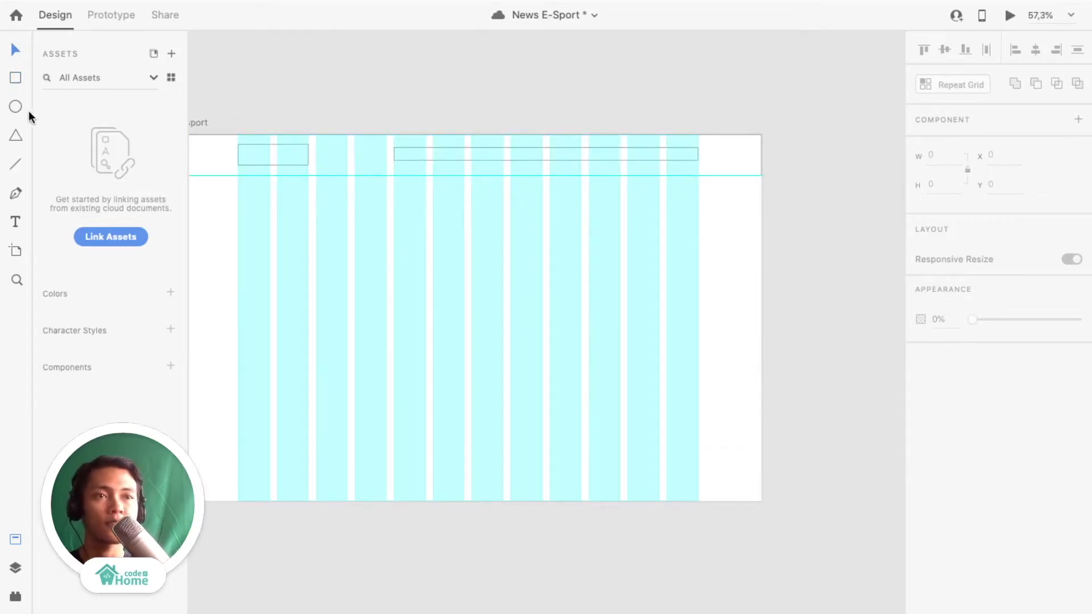
Draw a rectangle about 239 × 45 directly below the header guide, spanning the first three columns.
{"action": "left_click", "coordinate": [15, 78]}
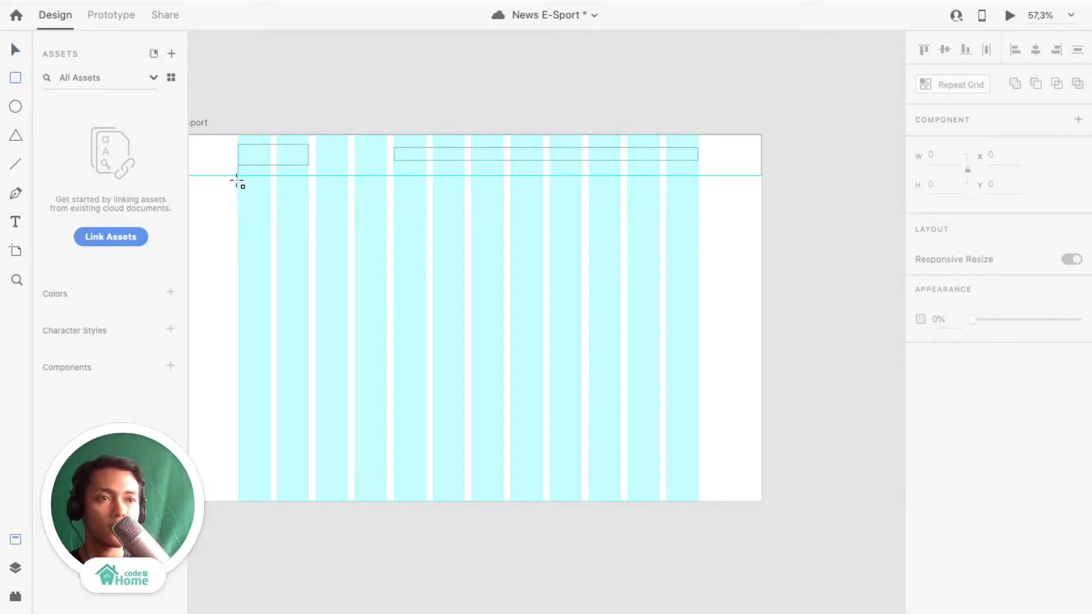
{"action": "mouse_move", "coordinate": [237, 177]}
{"action": "left_mouse_down"}
{"action": "mouse_move", "coordinate": [278, 215]}
{"action": "mouse_move", "coordinate": [344, 197]}
{"action": "mouse_move", "coordinate": [365, 207]}
{"action": "mouse_move", "coordinate": [348, 196]}
{"action": "left_mouse_up"}
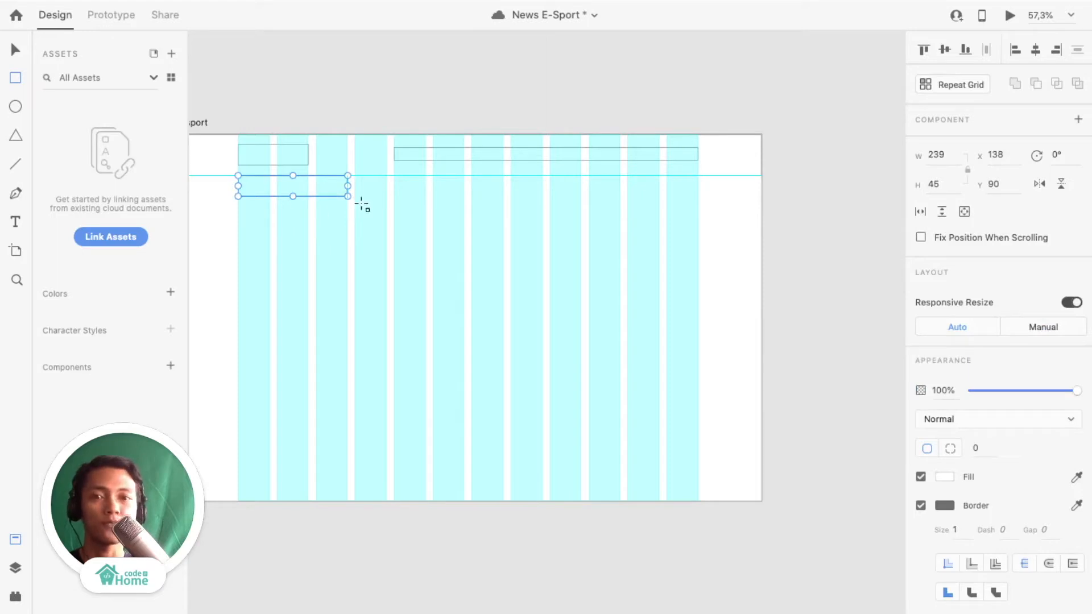
{"action": "scroll", "coordinate": [360, 284], "scroll_direction": "down", "scroll_amount": 2}
{"action": "scroll", "coordinate": [360, 284], "scroll_direction": "up", "scroll_amount": 3}
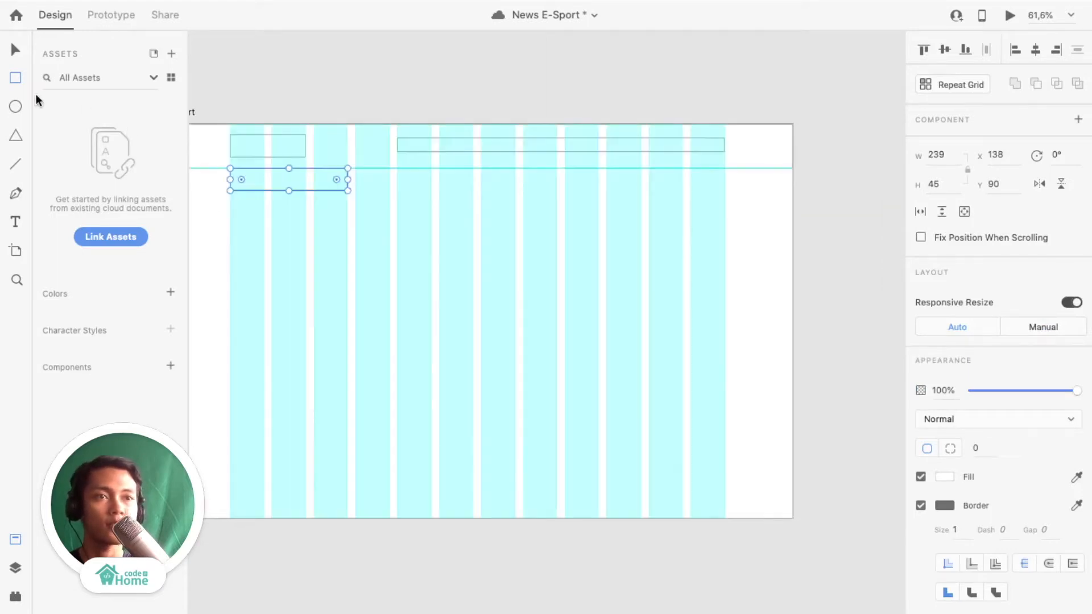
{"action": "left_click", "coordinate": [15, 51]}
{"action": "left_click", "coordinate": [255, 83]}
Draw a large content rectangle about 494 × 328 over the first six columns, starting at about Y 198.
{"action": "key", "text": "r"}
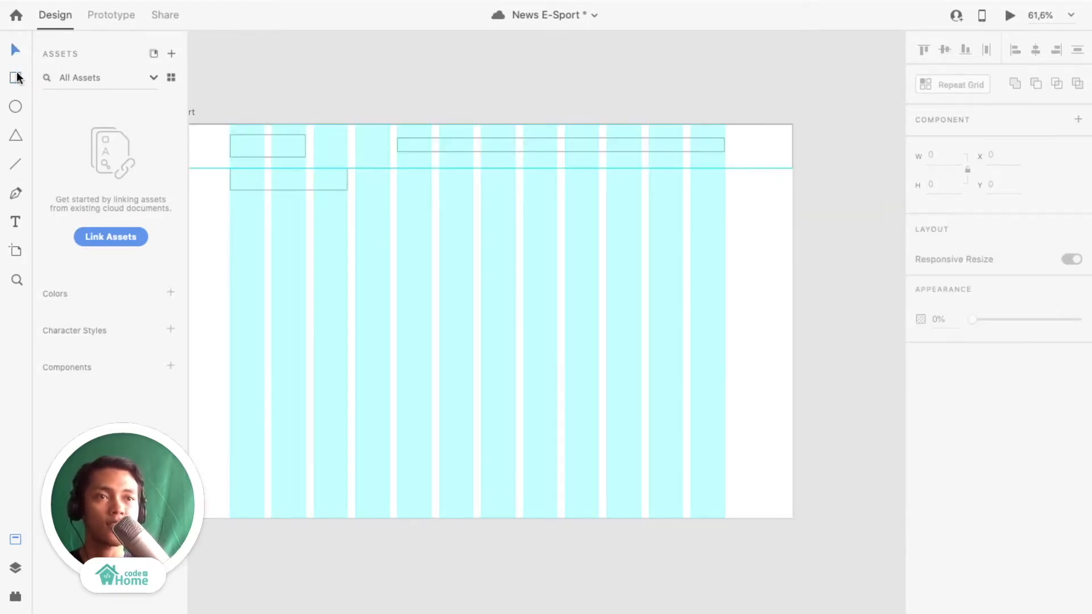
{"action": "scroll", "coordinate": [273, 302], "scroll_direction": "down", "scroll_amount": 2}
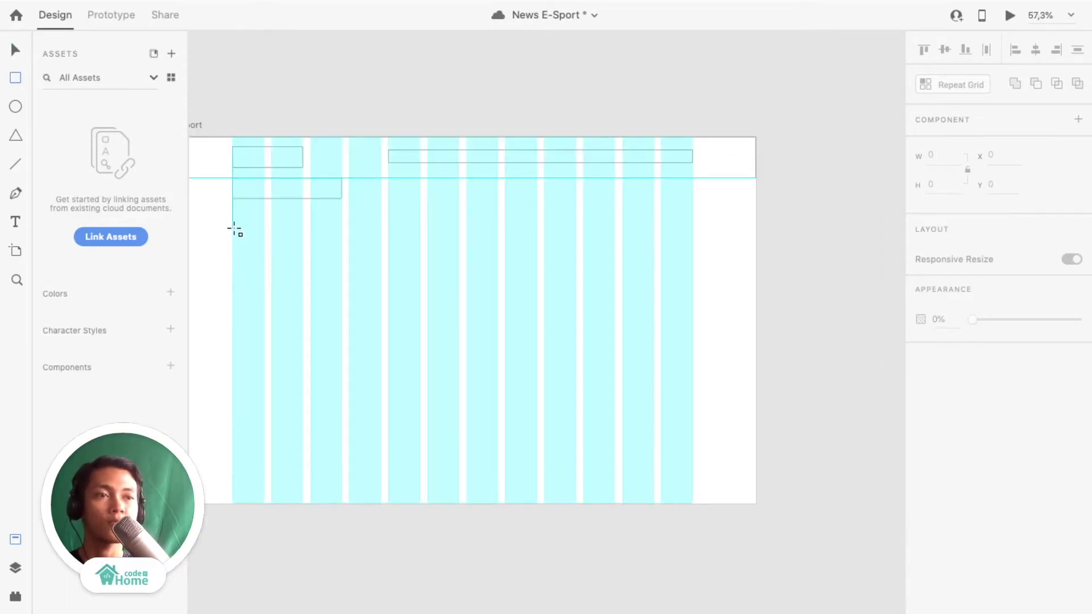
{"action": "left_click_drag", "start_coordinate": [233, 228], "coordinate": [457, 379]}
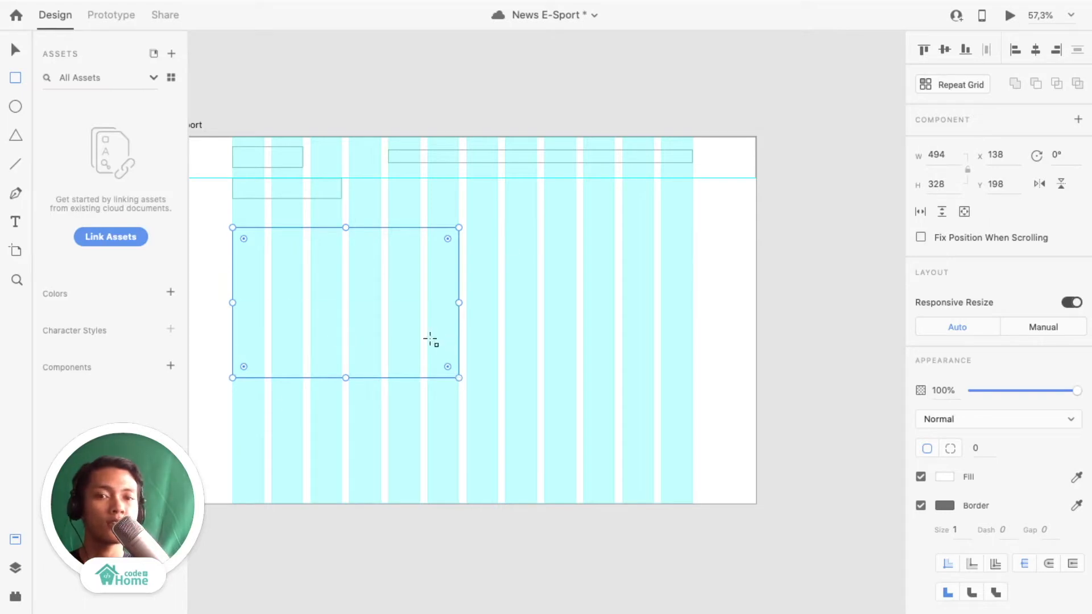
Draw a rectangle about 494 × 81 over the first six columns, a short gap below the large content rectangle.
{"action": "scroll", "coordinate": [429, 344], "scroll_direction": "down", "scroll_amount": 3}
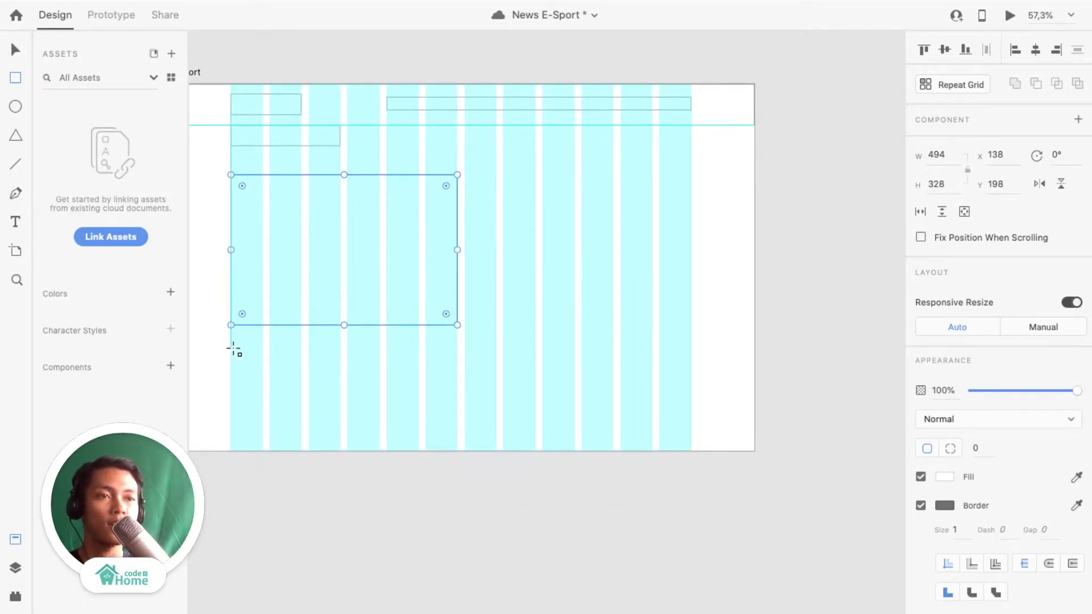
{"action": "mouse_move", "coordinate": [231, 342]}
{"action": "left_mouse_down"}
{"action": "mouse_move", "coordinate": [455, 371]}
{"action": "mouse_move", "coordinate": [449, 404]}
{"action": "mouse_move", "coordinate": [429, 402]}
{"action": "mouse_move", "coordinate": [455, 379]}
{"action": "left_mouse_up"}
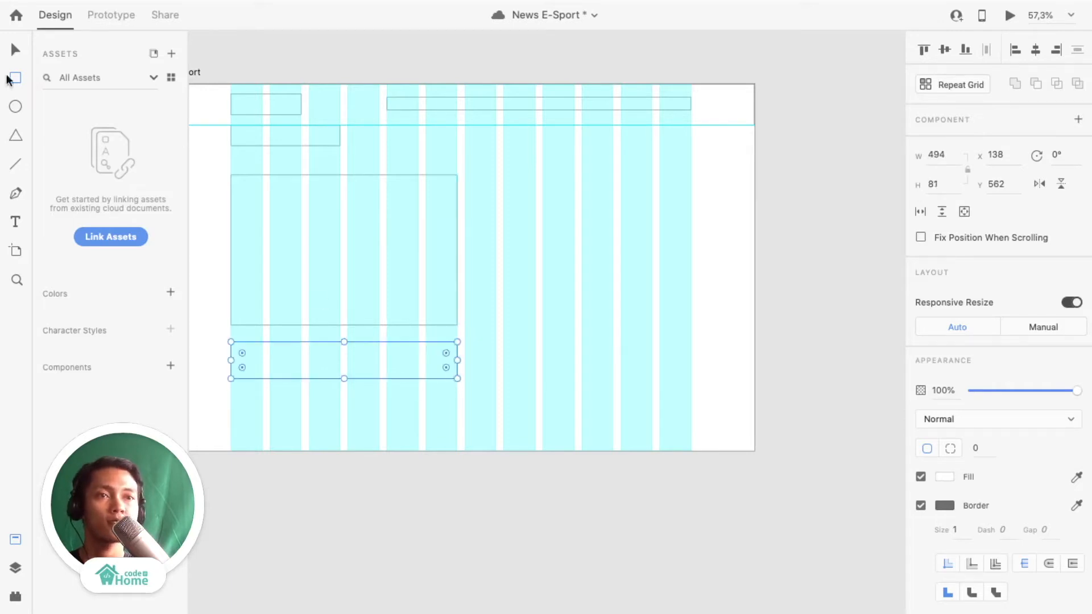
{"action": "left_click", "coordinate": [16, 50]}
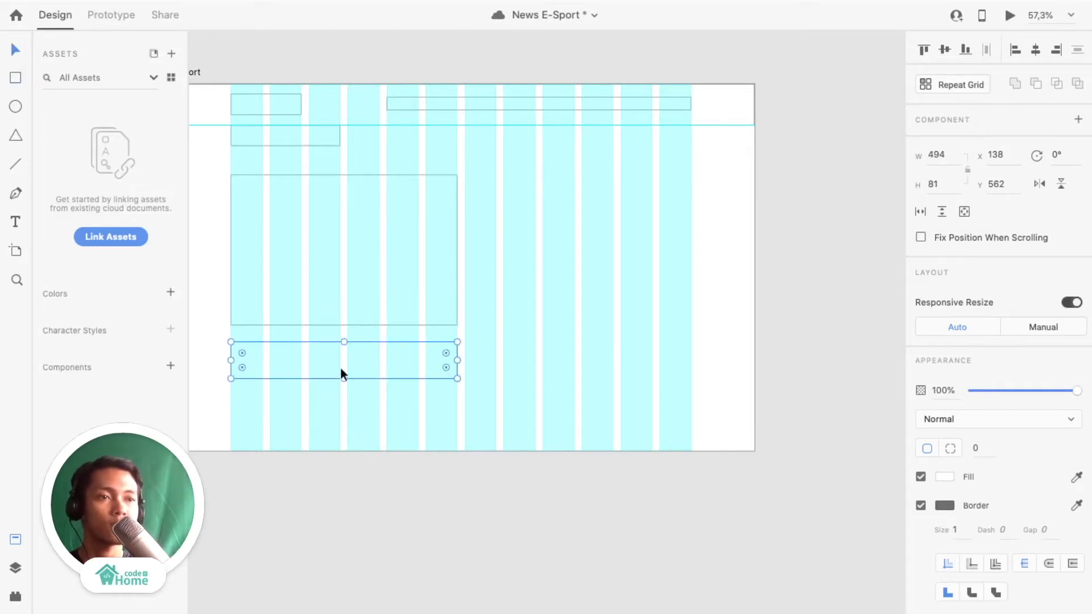
Move the rectangle below the large content block up to Y 551.
{"action": "left_click_drag", "start_coordinate": [341, 370], "coordinate": [341, 367]}
{"action": "scroll", "coordinate": [265, 362], "scroll_direction": "up", "scroll_amount": 5}
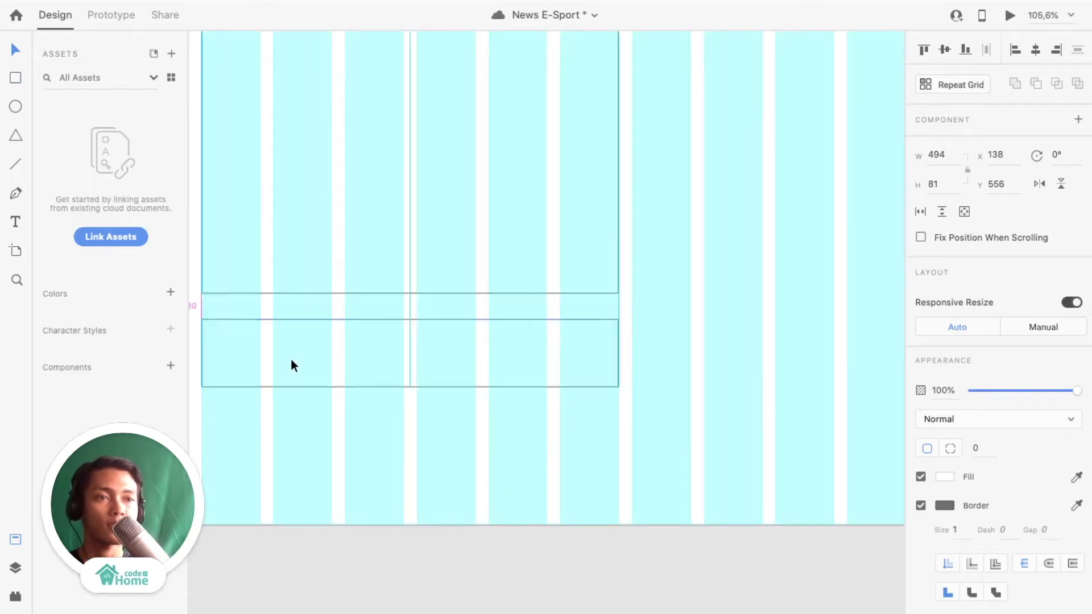
{"action": "key", "text": "Up"}
{"action": "key", "text": "Up"}
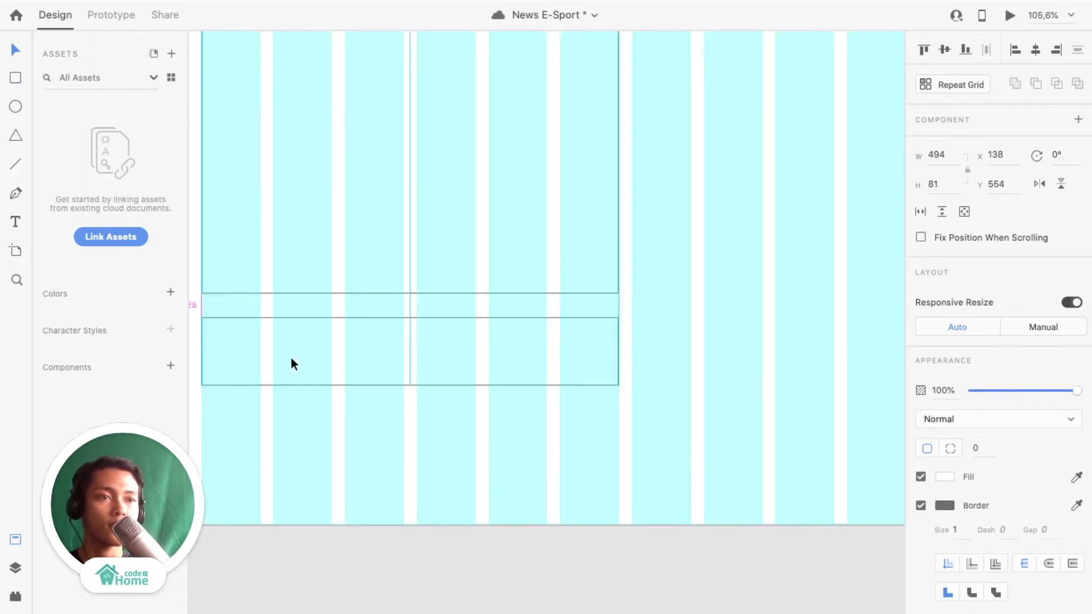
{"action": "key", "text": "Up"}
{"action": "key", "text": "Up"}
{"action": "key", "text": "Up"}
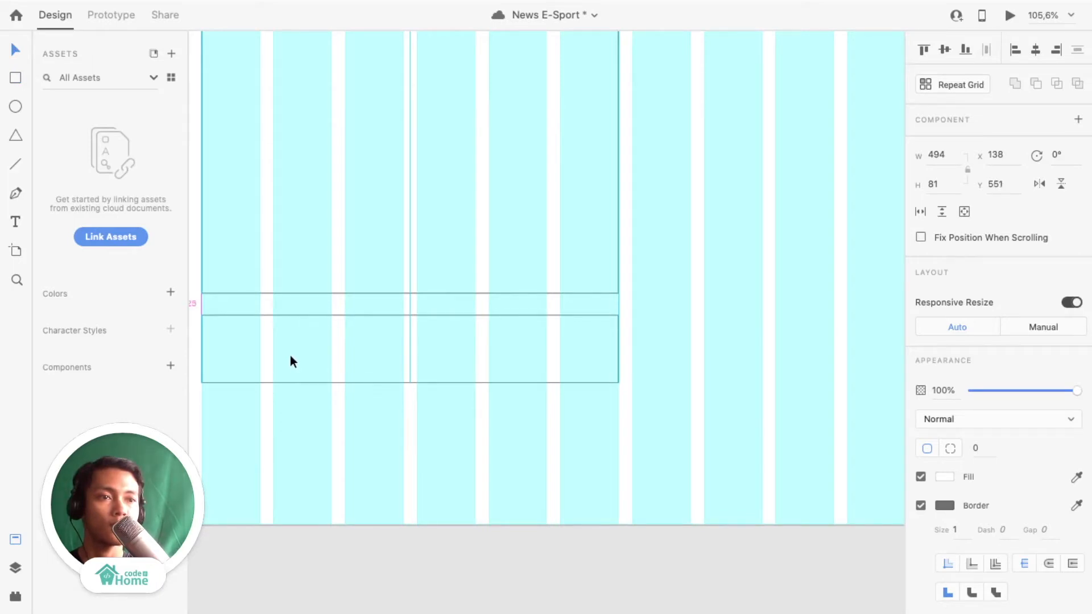
Turn the 494 × 81 rectangle into a repeat grid and extend it downward to a height of about 224.
{"action": "scroll", "coordinate": [453, 401], "scroll_direction": "down", "scroll_amount": 5}
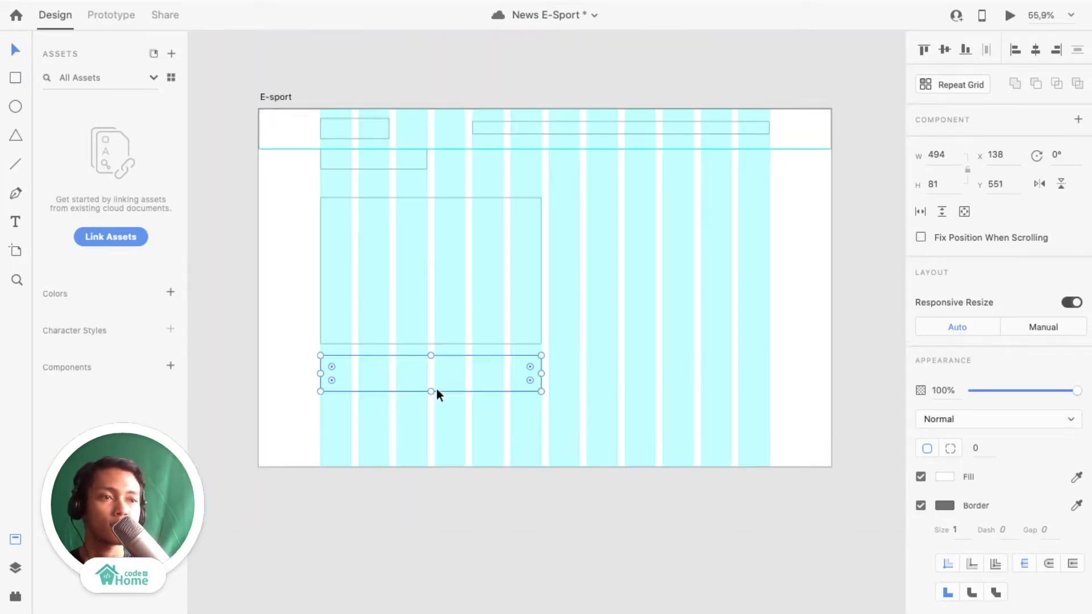
{"action": "key", "text": "ctrl+r"}
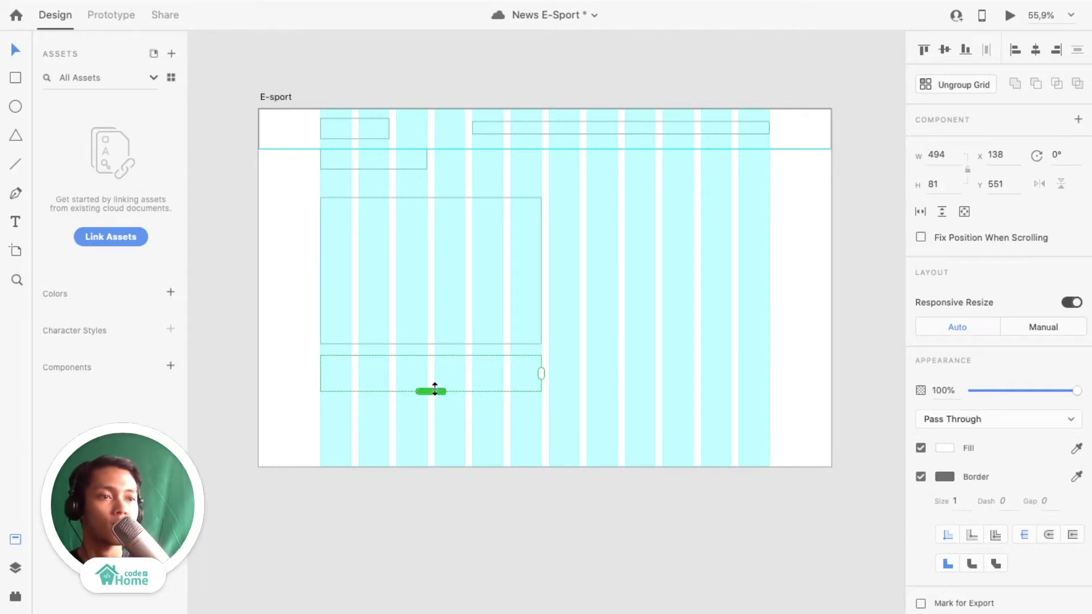
{"action": "left_click_drag", "start_coordinate": [435, 389], "coordinate": [435, 457]}
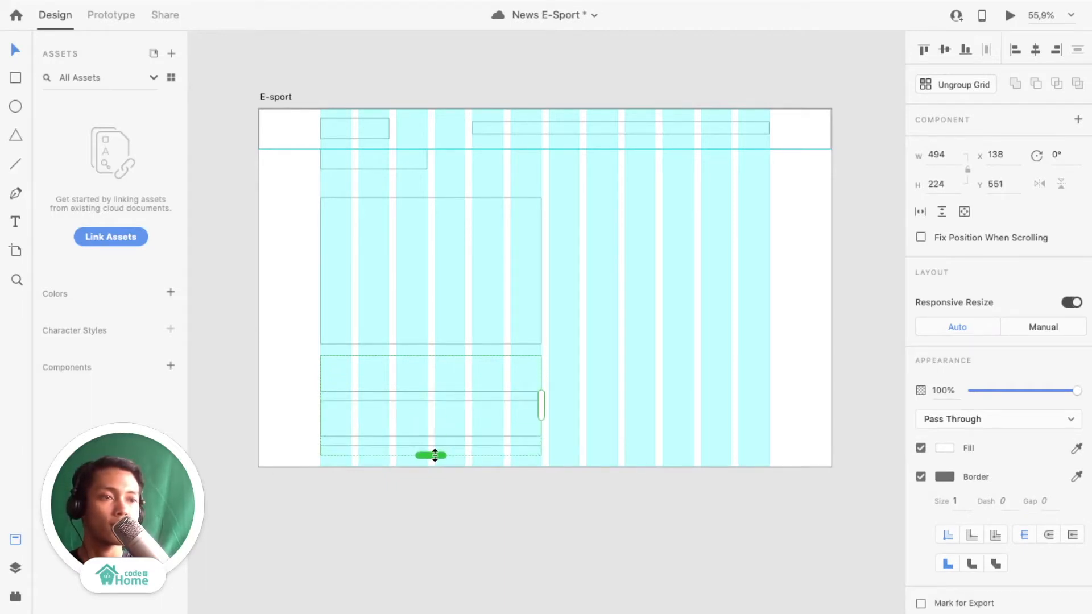
{"action": "left_click", "coordinate": [302, 360]}
Draw a rectangle about 494 × 75 over the last six columns, with its top aligned to the large content rectangle at Y 198.
{"action": "scroll", "coordinate": [627, 360], "scroll_direction": "down", "scroll_amount": 2}
{"action": "scroll", "coordinate": [627, 360], "scroll_direction": "up", "scroll_amount": 4}
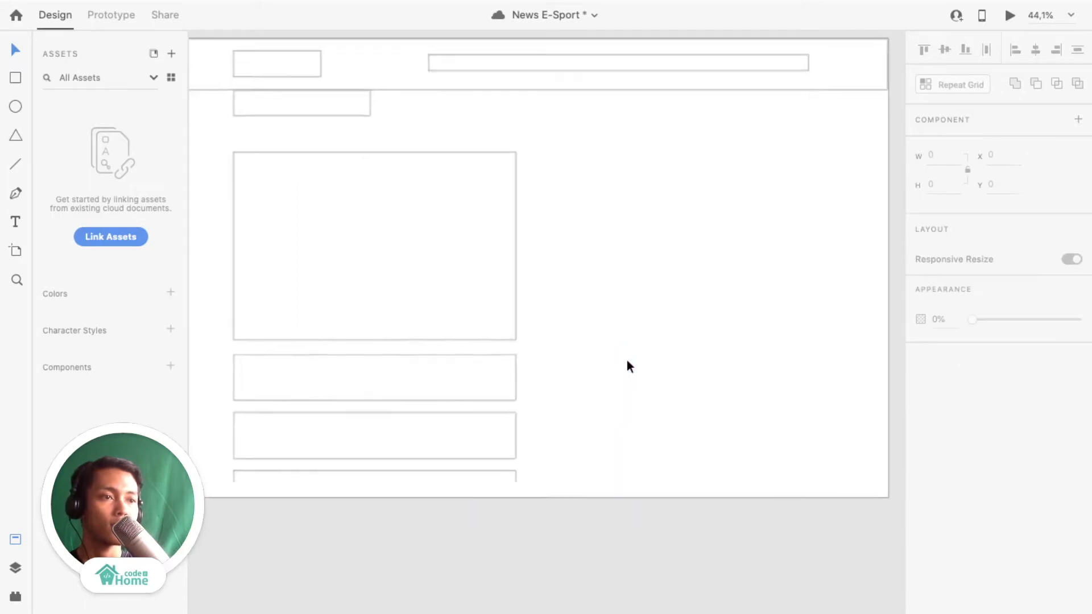
{"action": "scroll", "coordinate": [627, 360], "scroll_direction": "right", "scroll_amount": 4}
{"action": "scroll", "coordinate": [627, 360], "scroll_direction": "left", "scroll_amount": 3}
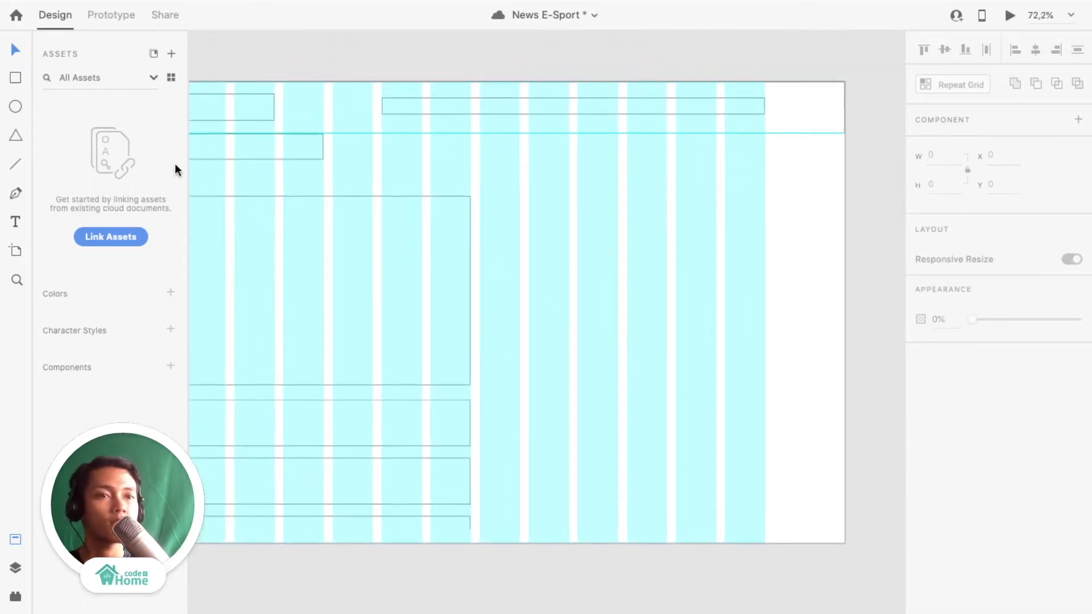
{"action": "left_click", "coordinate": [15, 79]}
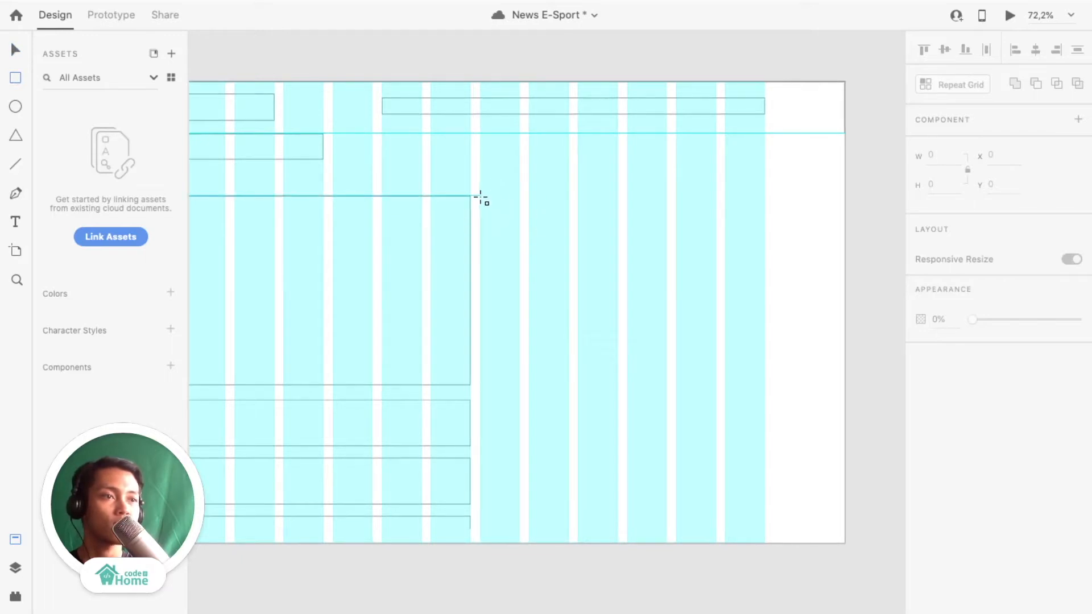
{"action": "left_click_drag", "start_coordinate": [481, 197], "coordinate": [765, 239]}
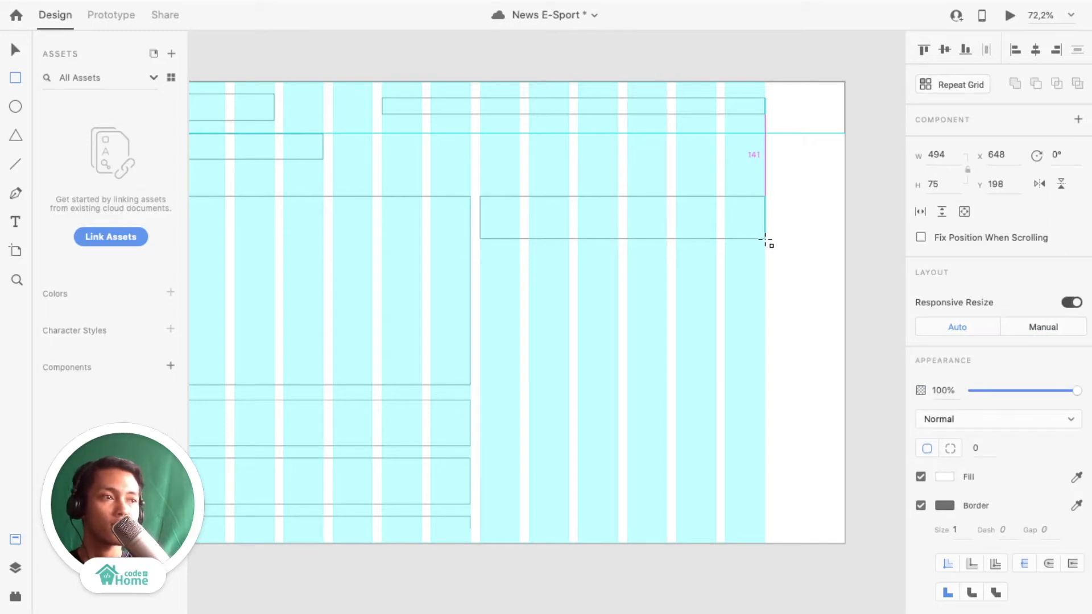
Make the rectangle over the last six columns about 84 high and repeat it downward as a grid about 589 high.
{"action": "left_click_drag", "start_coordinate": [765, 239], "coordinate": [766, 244]}
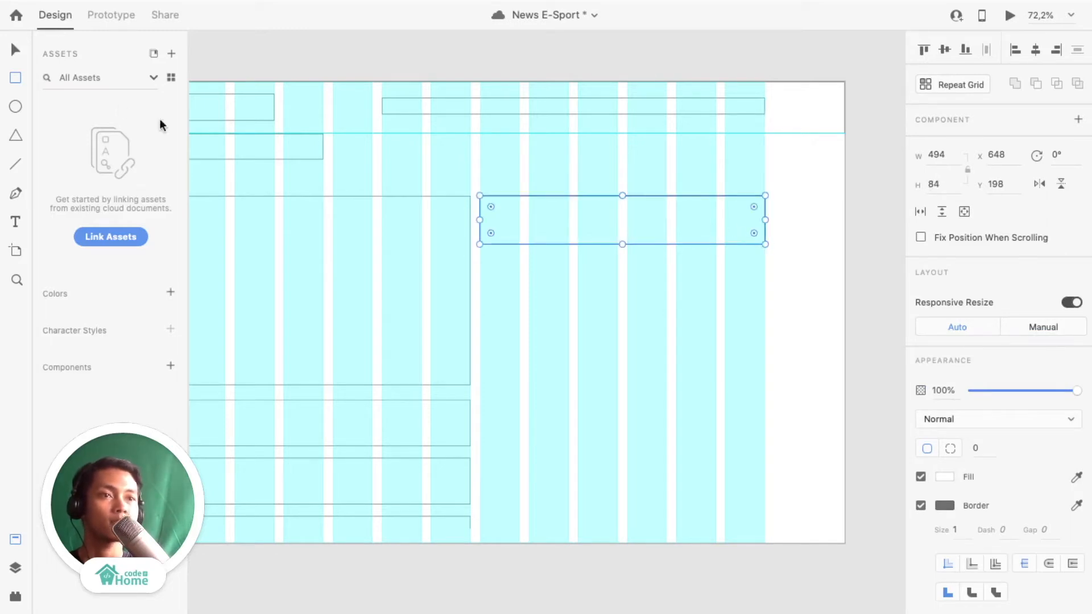
{"action": "left_click", "coordinate": [16, 49]}
{"action": "scroll", "coordinate": [540, 254], "scroll_direction": "up", "scroll_amount": 3}
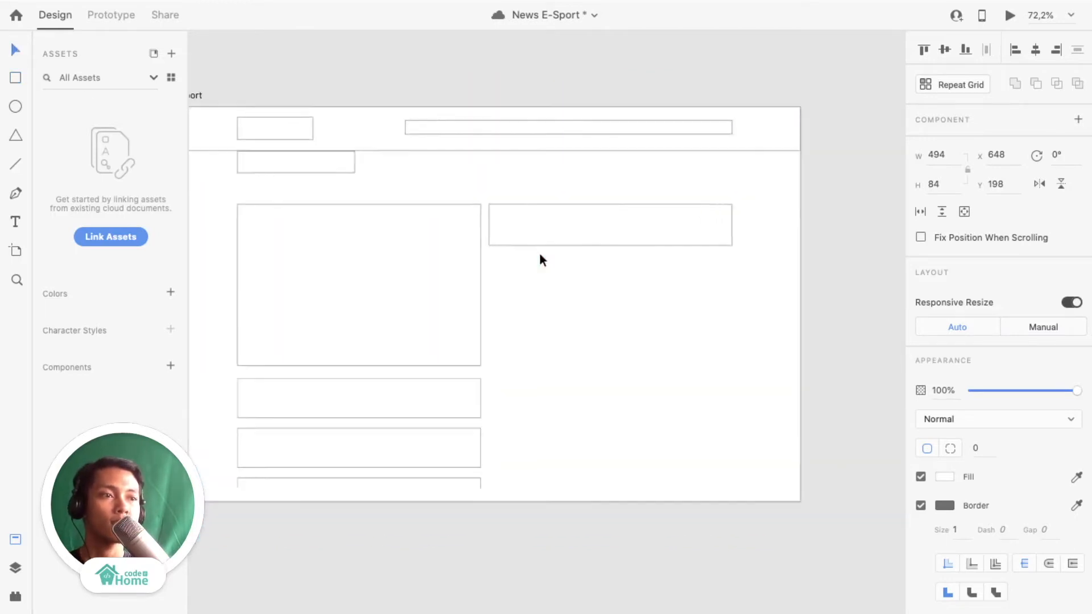
{"action": "key", "text": "super+r"}
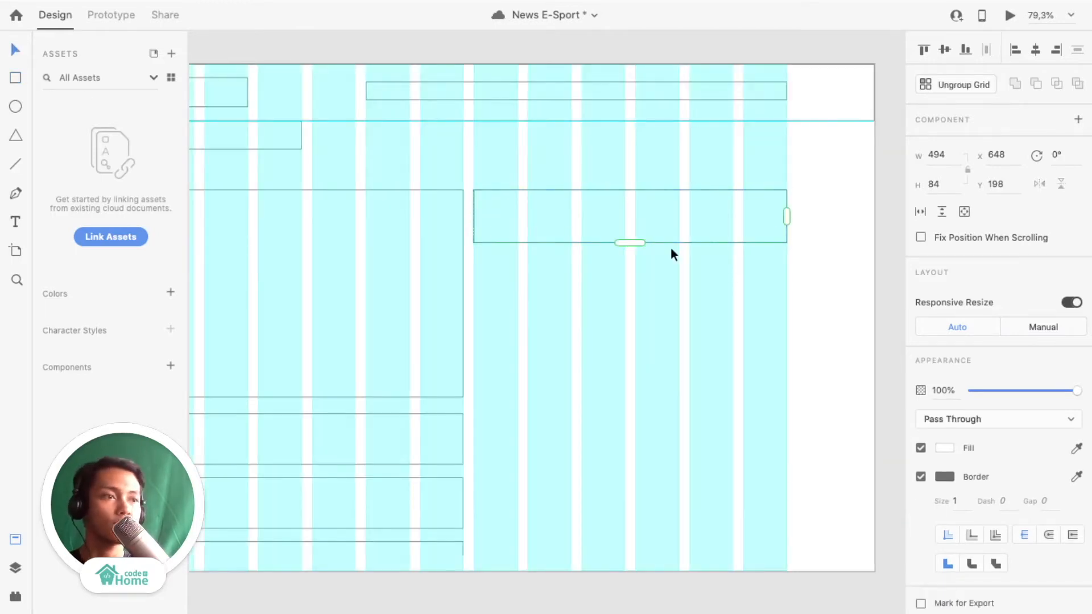
{"action": "left_click_drag", "start_coordinate": [631, 243], "coordinate": [636, 562]}
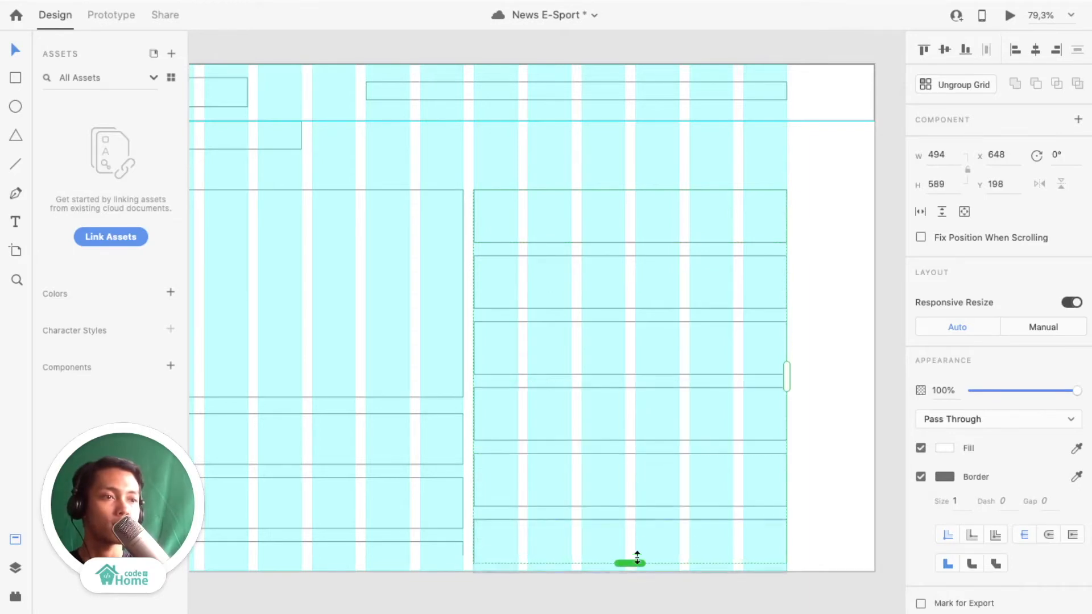
Widen the vertical gaps between the rows of the repeat grid over the last six columns, bringing its total height to 614.
{"action": "left_click_drag", "start_coordinate": [579, 250], "coordinate": [578, 252]}
{"action": "scroll", "coordinate": [577, 253], "scroll_direction": "up", "scroll_amount": 5}
{"action": "left_click_drag", "start_coordinate": [582, 263], "coordinate": [583, 264]}
{"action": "key", "text": "ctrl+0"}
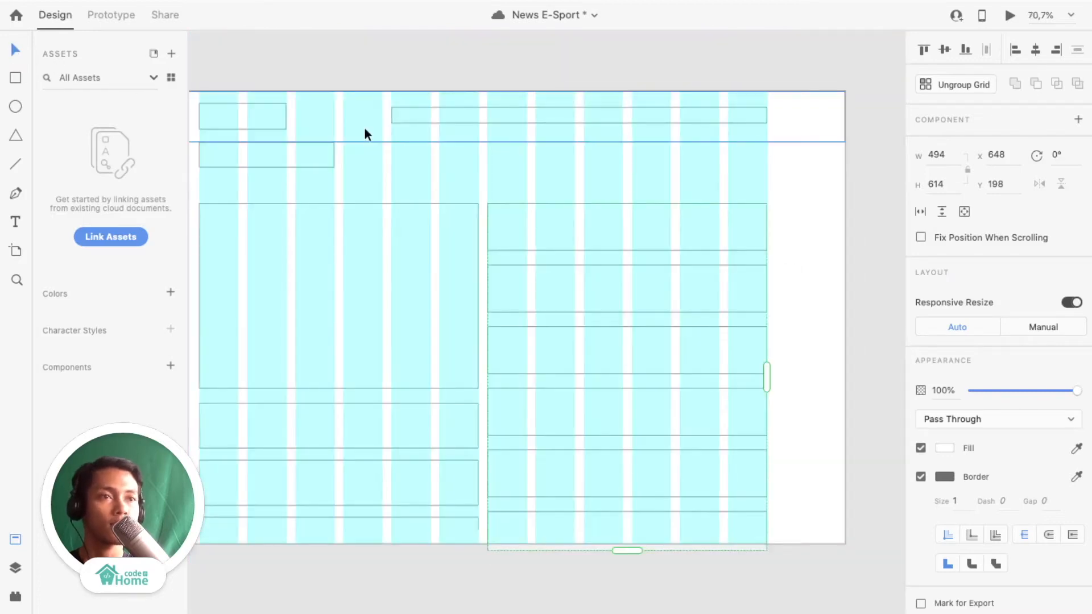
Turn off the column layout grid on the E-sport artboard.
{"action": "scroll", "coordinate": [364, 128], "scroll_direction": "left", "scroll_amount": 5}
{"action": "left_click", "coordinate": [282, 70]}
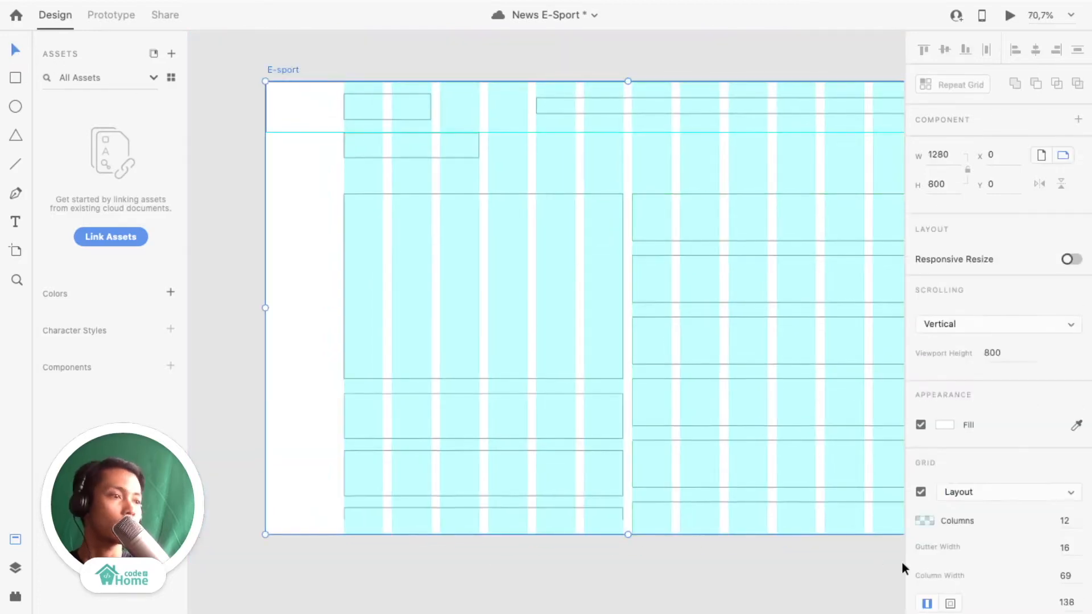
{"action": "left_click", "coordinate": [921, 491]}
{"action": "left_click", "coordinate": [669, 62]}
{"action": "scroll", "coordinate": [741, 131], "scroll_direction": "down", "scroll_amount": 4}
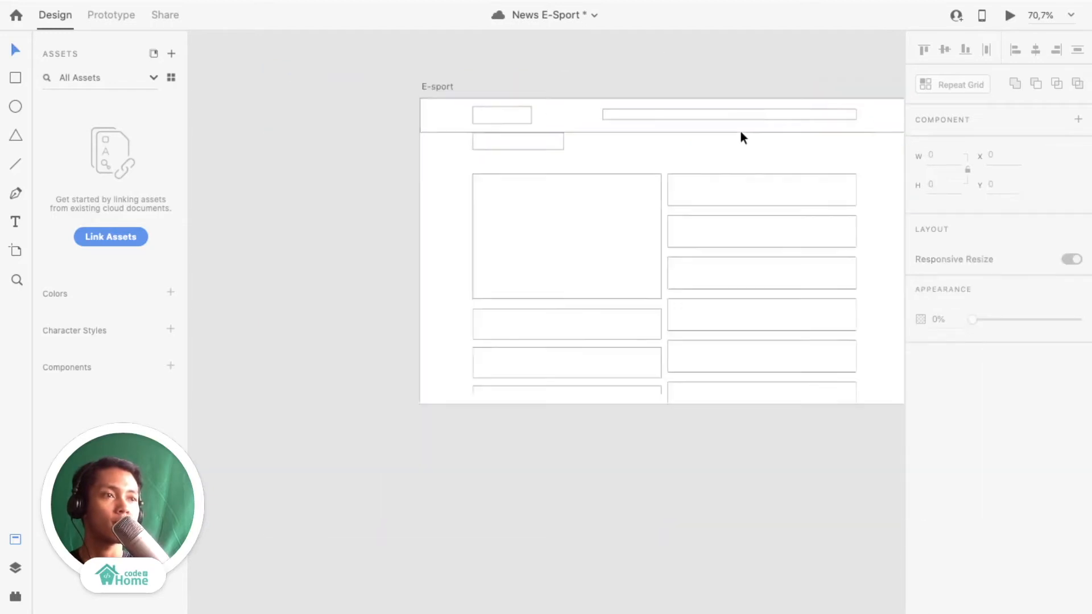
Examine the wireframe without the column grid, from the header bar down to the two columns of content blocks.
{"action": "scroll", "coordinate": [741, 131], "scroll_direction": "up", "scroll_amount": 3}
{"action": "scroll", "coordinate": [741, 131], "scroll_direction": "right", "scroll_amount": 3}
{"action": "scroll", "coordinate": [740, 132], "scroll_direction": "left", "scroll_amount": 2}
{"action": "scroll", "coordinate": [740, 131], "scroll_direction": "right", "scroll_amount": 2}
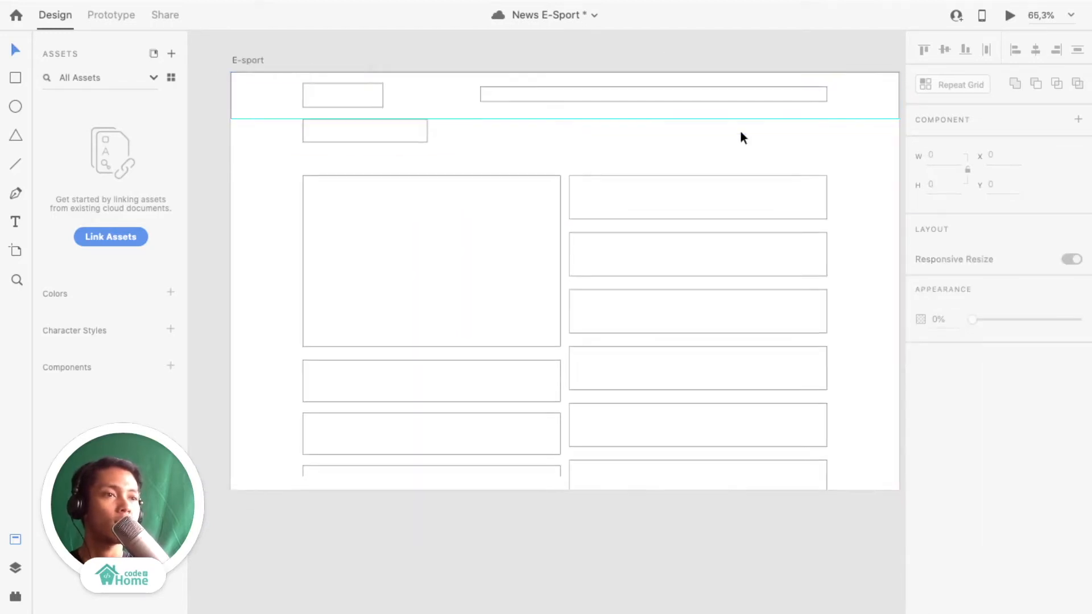
{"action": "scroll", "coordinate": [740, 132], "scroll_direction": "right", "scroll_amount": 2}
{"action": "scroll", "coordinate": [741, 132], "scroll_direction": "up", "scroll_amount": 1}
{"action": "double_click", "coordinate": [691, 136]}
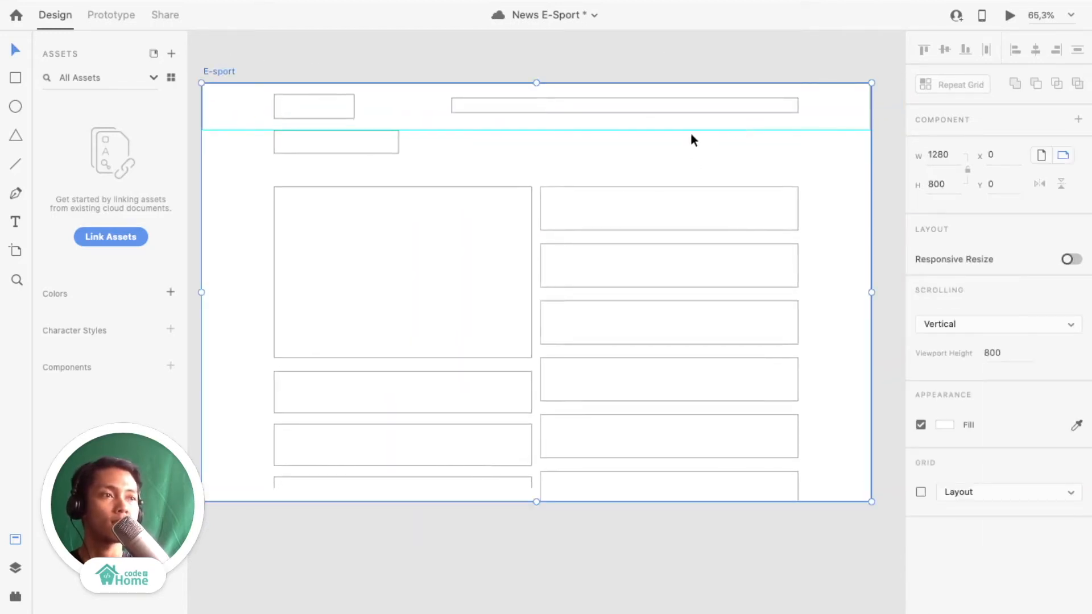
{"action": "left_click", "coordinate": [698, 147]}
{"action": "left_click", "coordinate": [666, 122]}
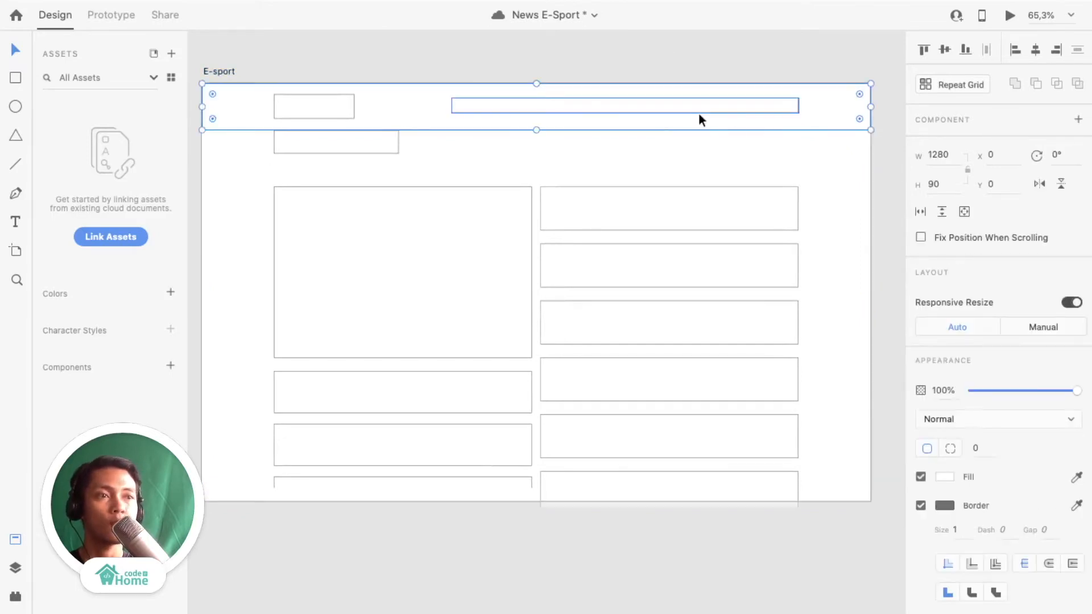
{"action": "left_click", "coordinate": [741, 150]}
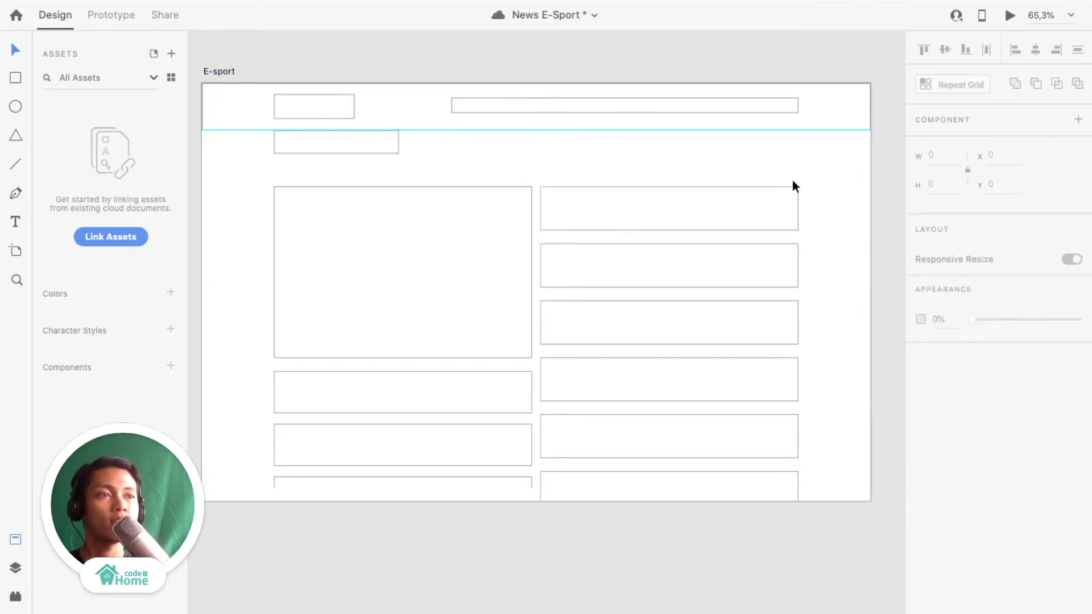
{"action": "scroll", "coordinate": [798, 179], "scroll_direction": "down", "scroll_amount": 3}
{"action": "scroll", "coordinate": [798, 180], "scroll_direction": "up", "scroll_amount": 2}
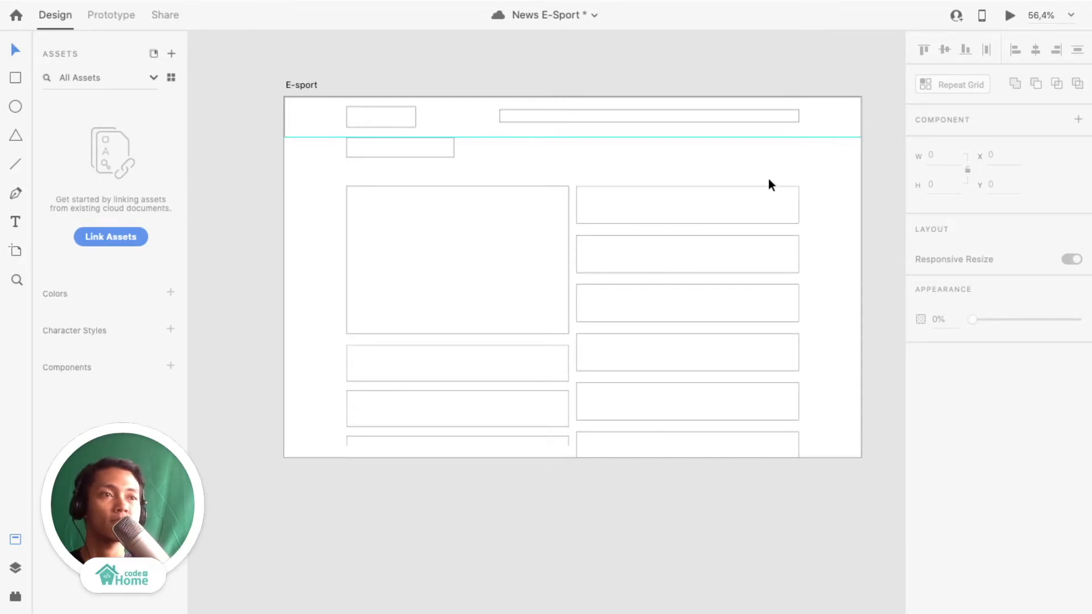
{"action": "scroll", "coordinate": [738, 278], "scroll_direction": "down", "scroll_amount": 2}
{"action": "scroll", "coordinate": [738, 279], "scroll_direction": "up", "scroll_amount": 3}
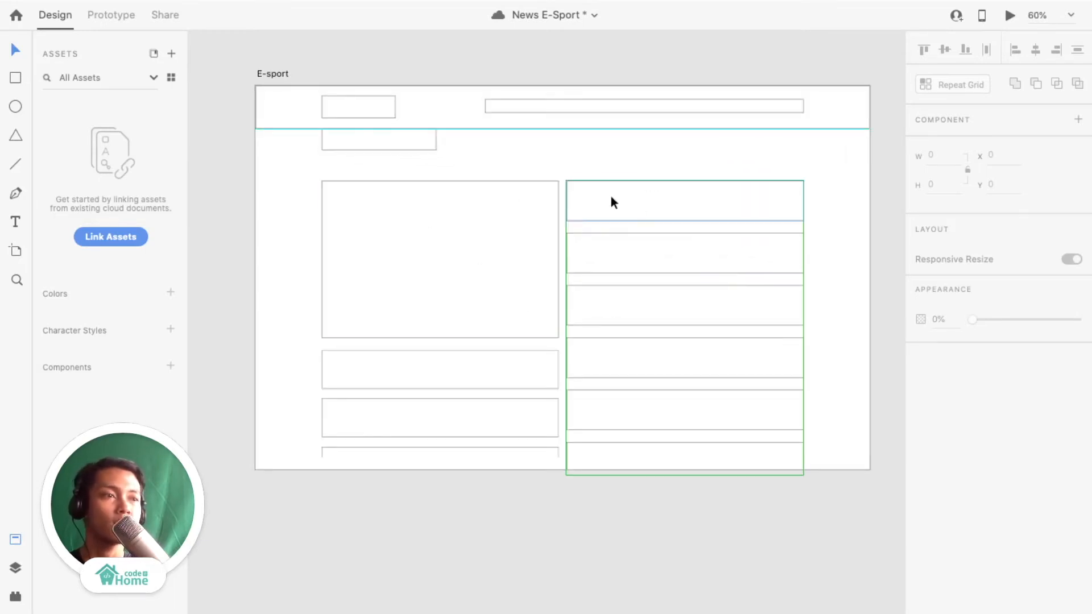
{"action": "scroll", "coordinate": [454, 420], "scroll_direction": "down", "scroll_amount": 5}
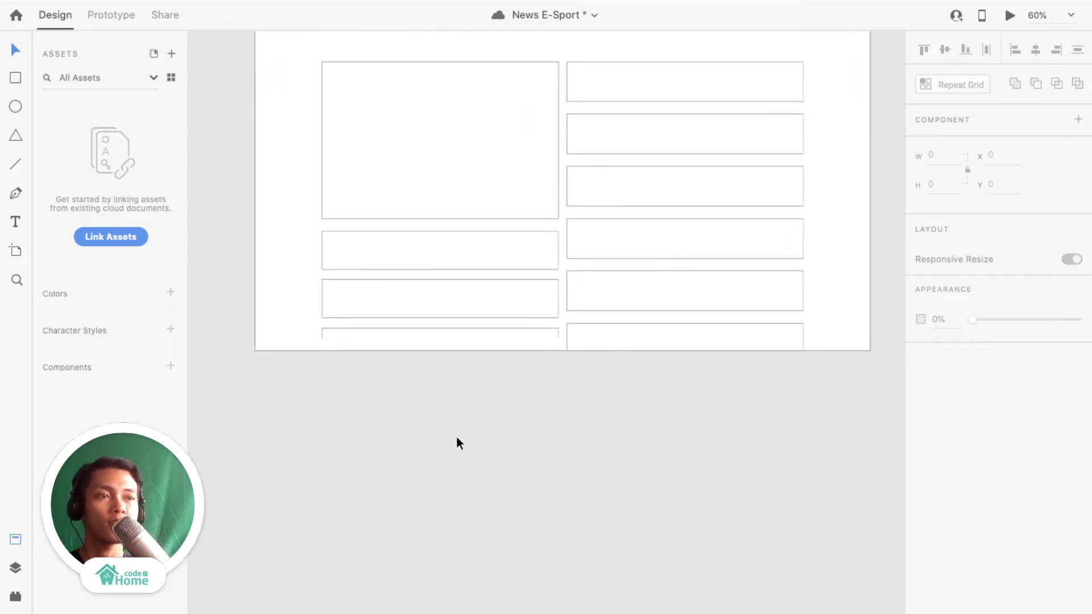
{"action": "scroll", "coordinate": [456, 435], "scroll_direction": "down", "scroll_amount": 3}
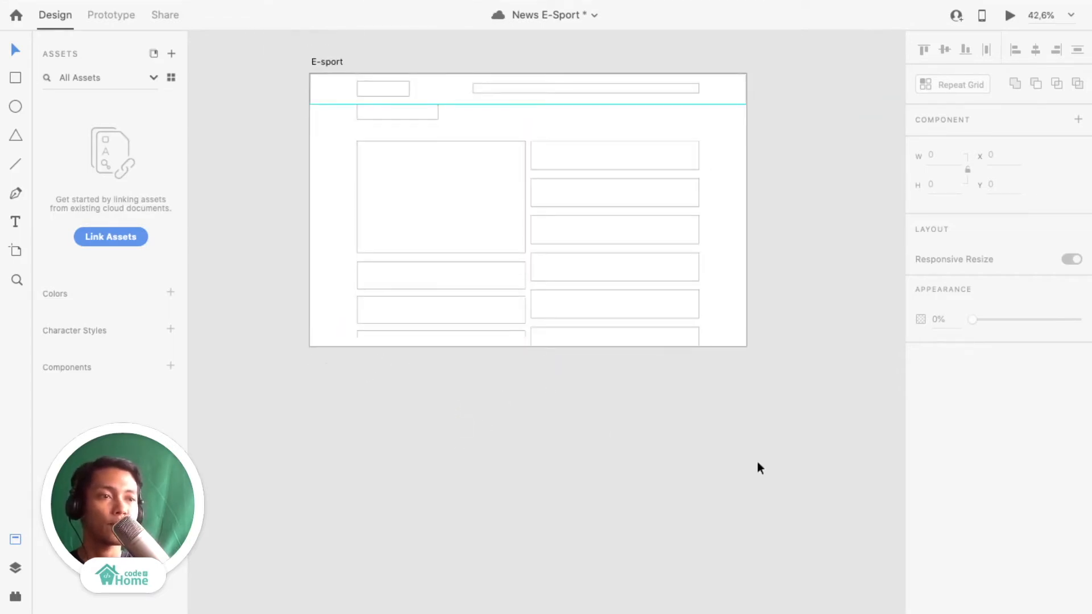
{"action": "scroll", "coordinate": [387, 394], "scroll_direction": "up", "scroll_amount": 3}
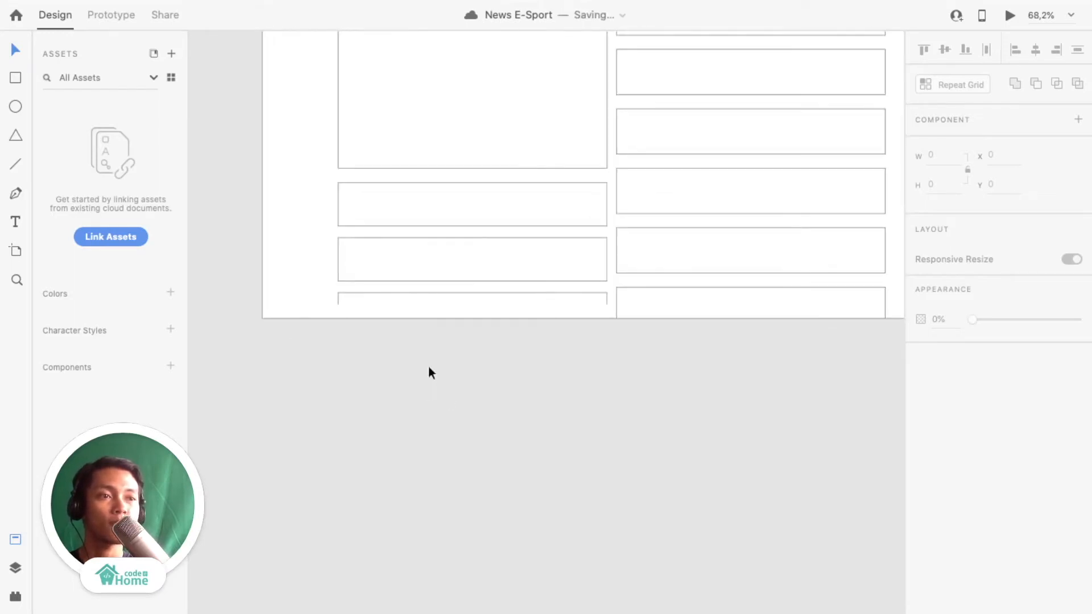
{"action": "scroll", "coordinate": [428, 366], "scroll_direction": "down", "scroll_amount": 2}
{"action": "scroll", "coordinate": [360, 323], "scroll_direction": "up", "scroll_amount": 2}
{"action": "scroll", "coordinate": [359, 323], "scroll_direction": "down", "scroll_amount": 1}
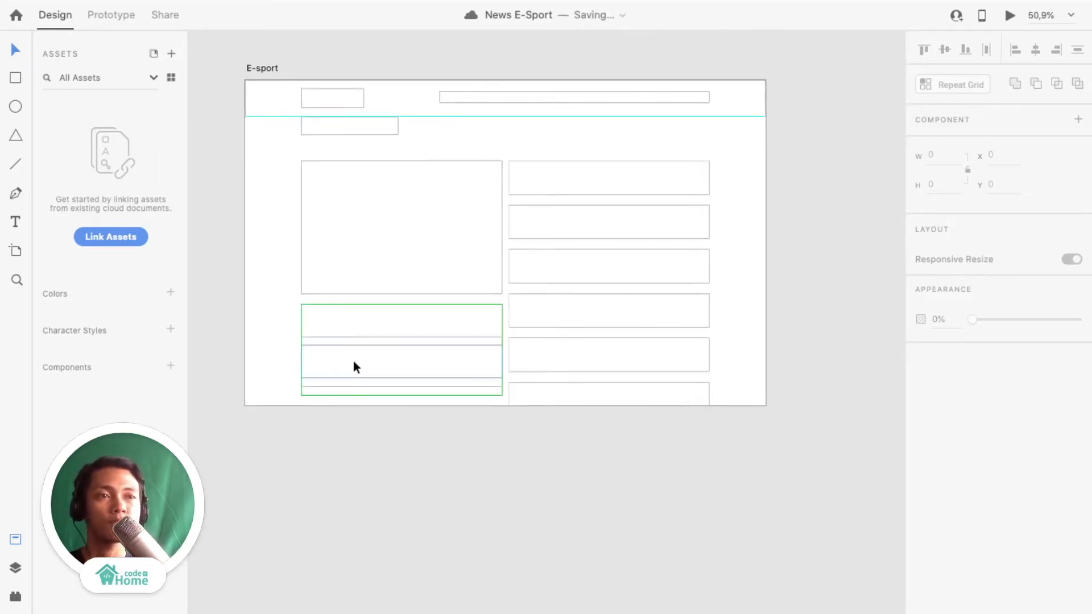
{"action": "scroll", "coordinate": [353, 361], "scroll_direction": "up", "scroll_amount": 2}
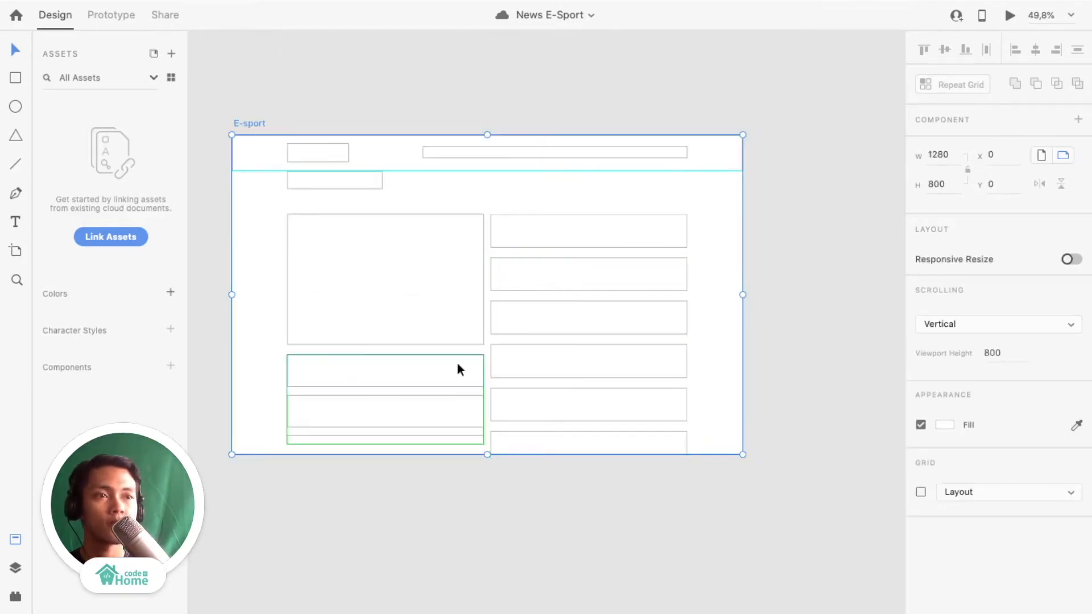
{"action": "left_click", "coordinate": [847, 233]}
{"action": "left_click", "coordinate": [725, 304]}
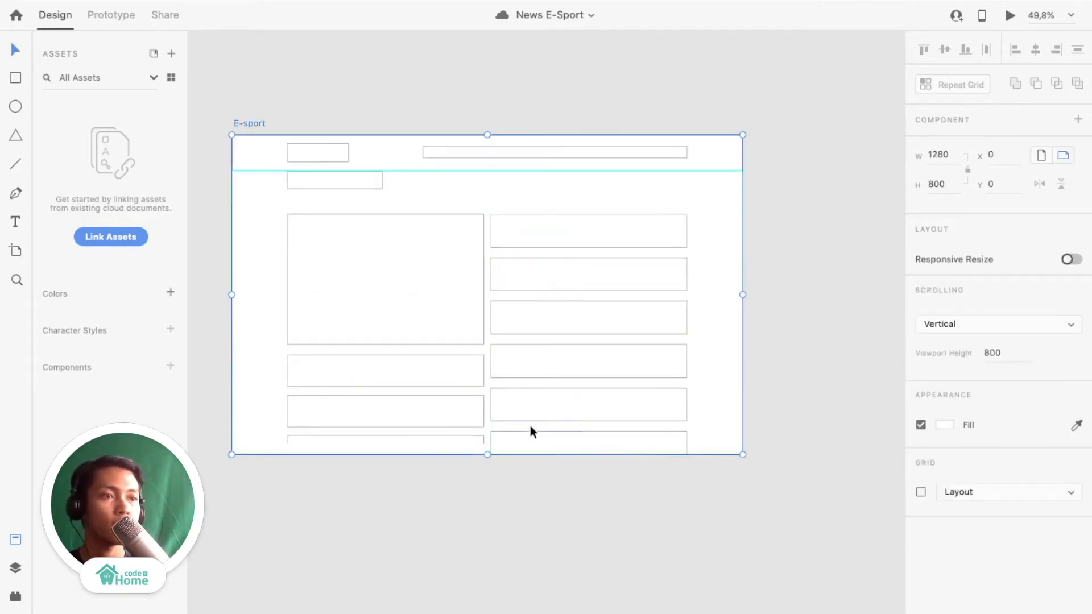
{"action": "scroll", "coordinate": [530, 426], "scroll_direction": "down", "scroll_amount": 3}
{"action": "left_click", "coordinate": [515, 353]}
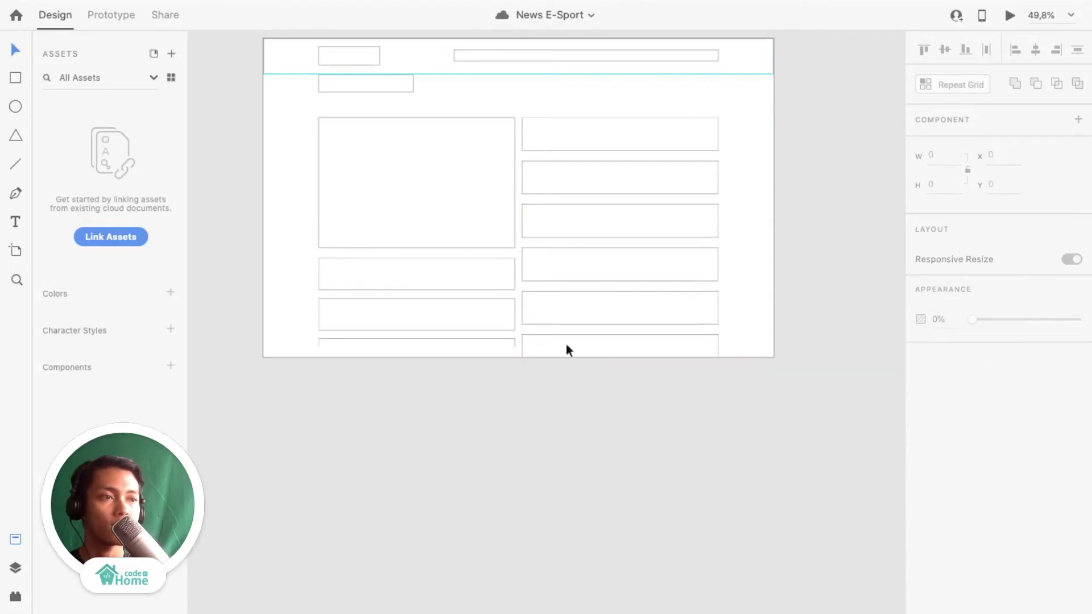
Extend the E-sport artboard downward to a height of about 2224, keeping its 1280 width.
{"action": "left_click", "coordinate": [747, 253]}
{"action": "scroll", "coordinate": [626, 290], "scroll_direction": "down", "scroll_amount": 5}
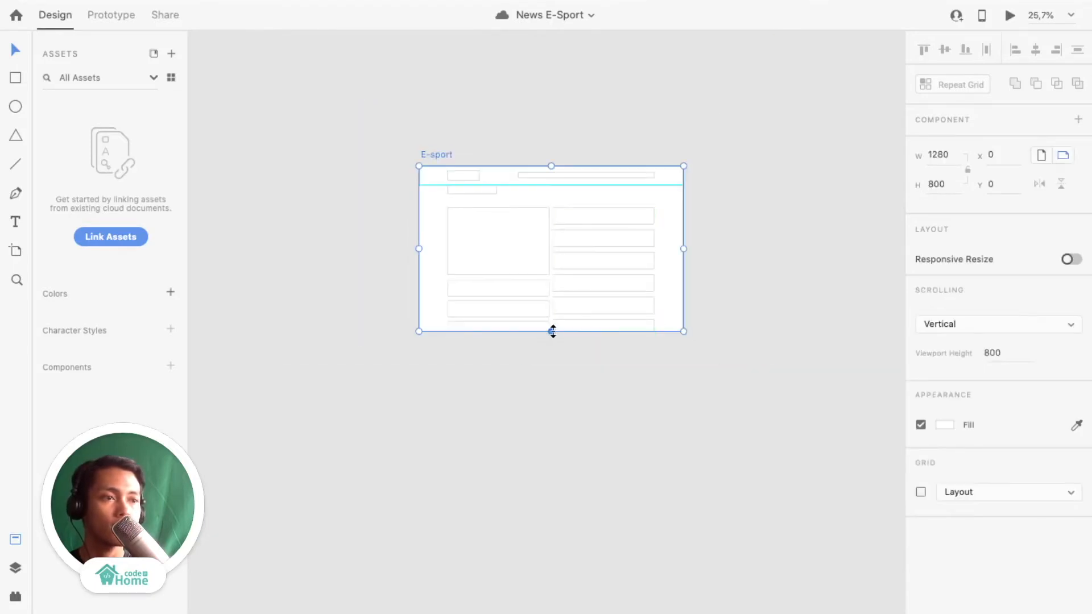
{"action": "left_click_drag", "start_coordinate": [551, 331], "coordinate": [561, 582]}
{"action": "scroll", "coordinate": [566, 295], "scroll_direction": "up", "scroll_amount": 5}
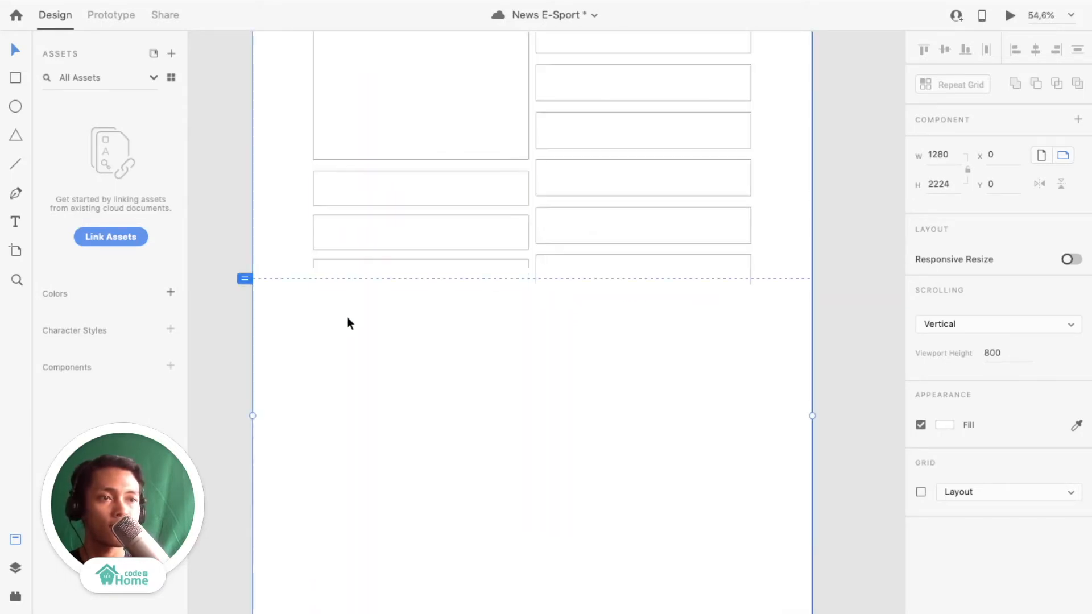
Draw a full-width rectangle about 1280 × 288 at Y 812, across the artboard just below the two content columns.
{"action": "left_click", "coordinate": [15, 81]}
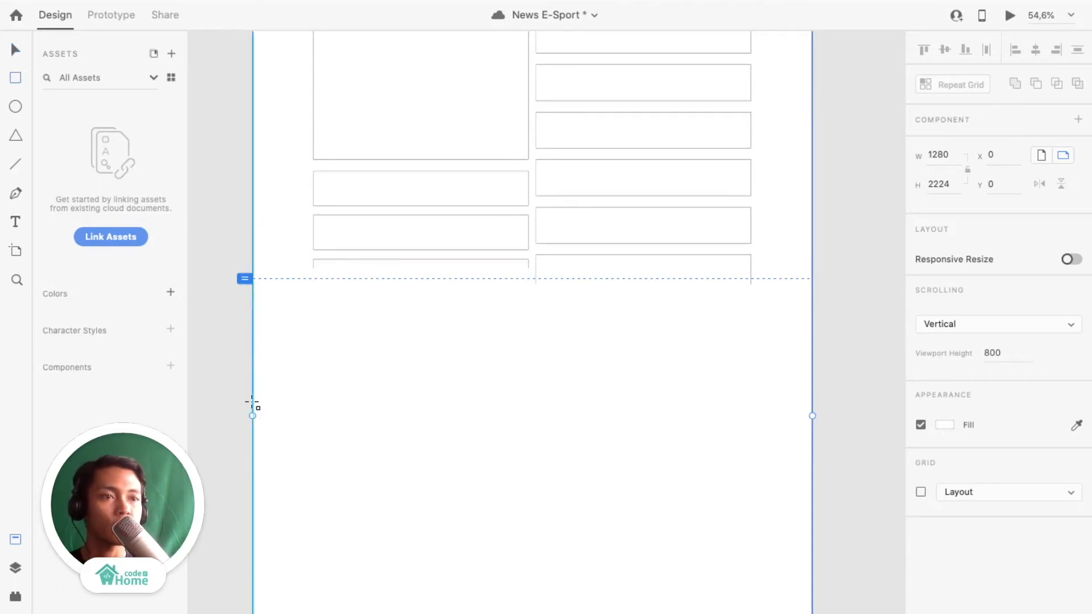
{"action": "mouse_move", "coordinate": [251, 412]}
{"action": "left_mouse_down"}
{"action": "mouse_move", "coordinate": [370, 397]}
{"action": "mouse_move", "coordinate": [629, 406]}
{"action": "mouse_move", "coordinate": [731, 365]}
{"action": "left_mouse_up"}
{"action": "mouse_move", "coordinate": [811, 318]}
{"action": "left_mouse_down"}
{"action": "mouse_move", "coordinate": [802, 304]}
{"action": "mouse_move", "coordinate": [811, 286]}
{"action": "left_mouse_up"}
{"action": "scroll", "coordinate": [445, 365], "scroll_direction": "down", "scroll_amount": 1}
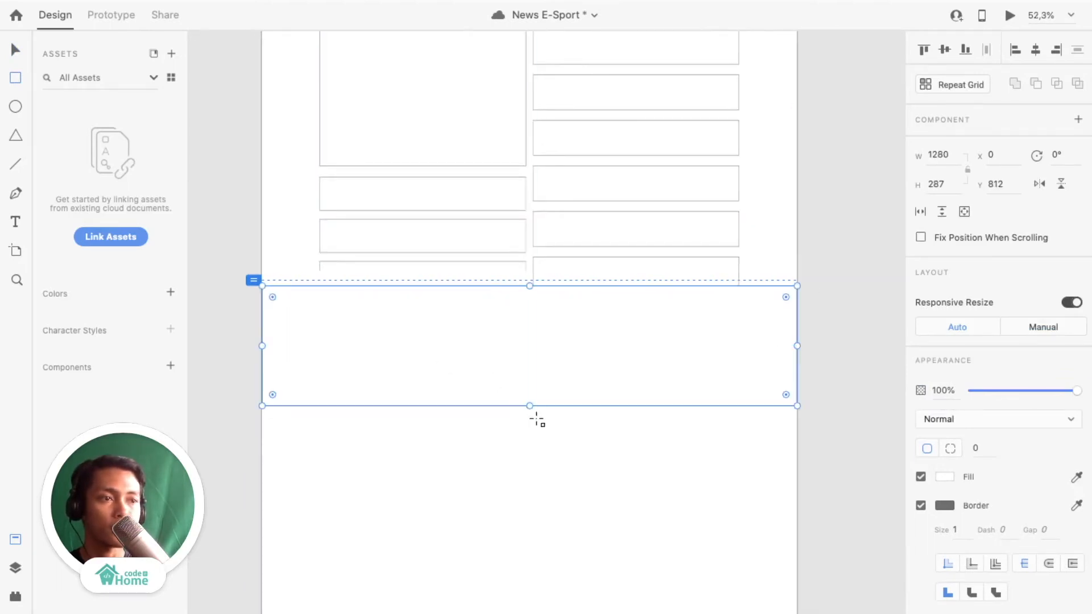
{"action": "left_click_drag", "start_coordinate": [530, 405], "coordinate": [529, 407]}
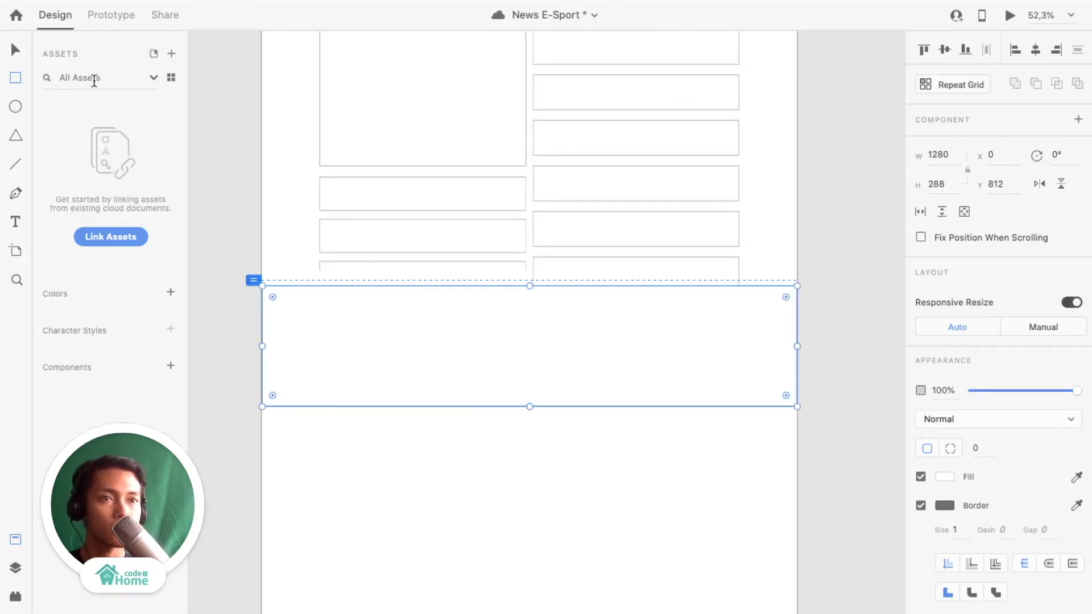
{"action": "left_click", "coordinate": [16, 50]}
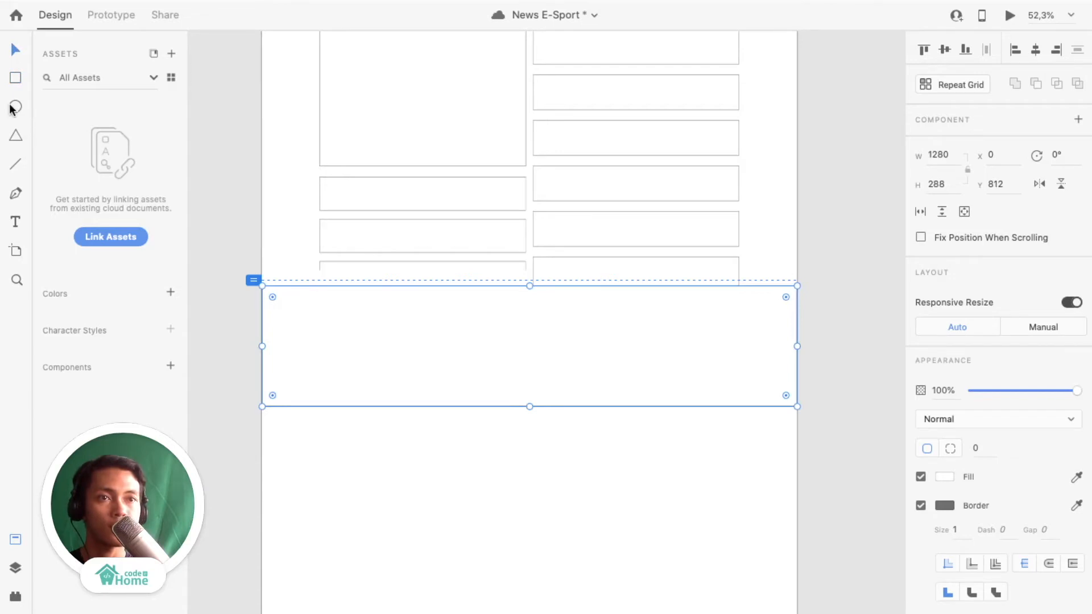
{"action": "key", "text": "r"}
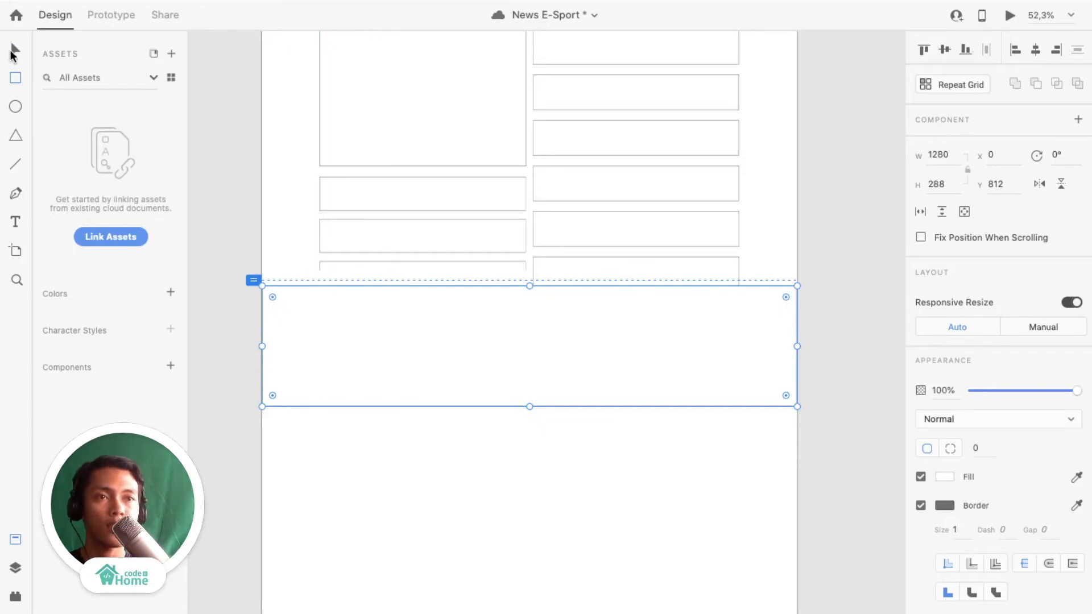
Show the 12-column layout grid on the E-sport artboard again.
{"action": "scroll", "coordinate": [398, 256], "scroll_direction": "up", "scroll_amount": 6}
{"action": "left_click", "coordinate": [261, 282]}
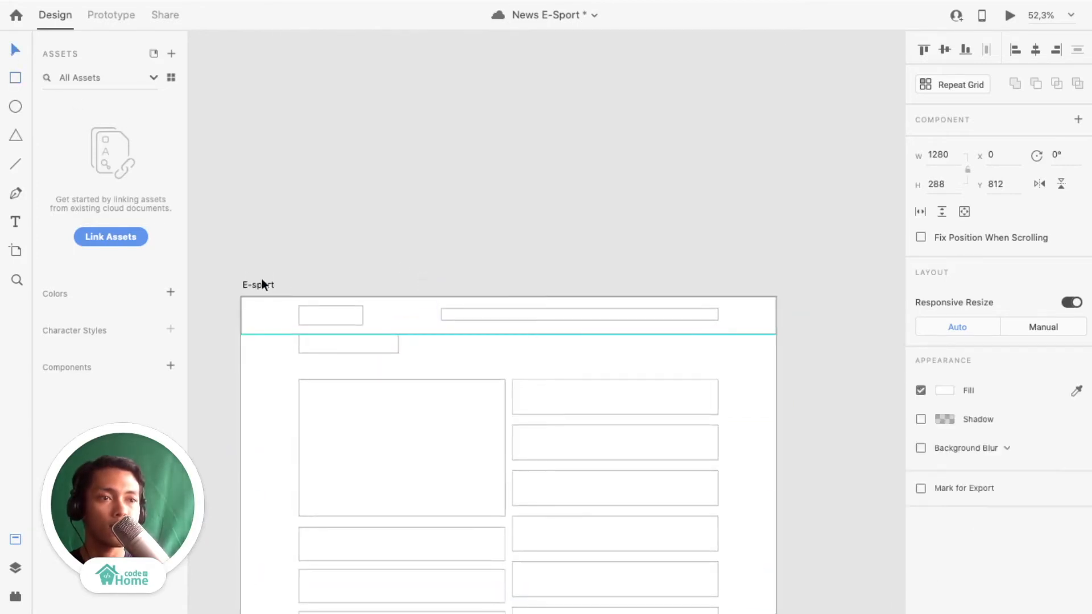
{"action": "scroll", "coordinate": [301, 322], "scroll_direction": "down", "scroll_amount": 6}
{"action": "scroll", "coordinate": [341, 313], "scroll_direction": "down", "scroll_amount": 2}
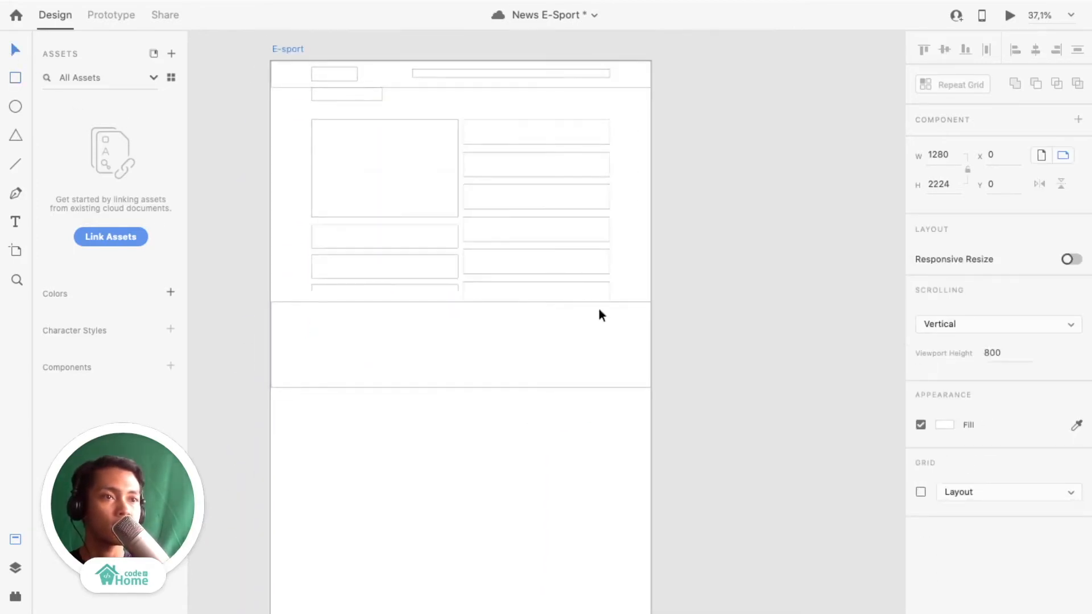
{"action": "left_click", "coordinate": [921, 492]}
{"action": "scroll", "coordinate": [402, 410], "scroll_direction": "up", "scroll_amount": 3}
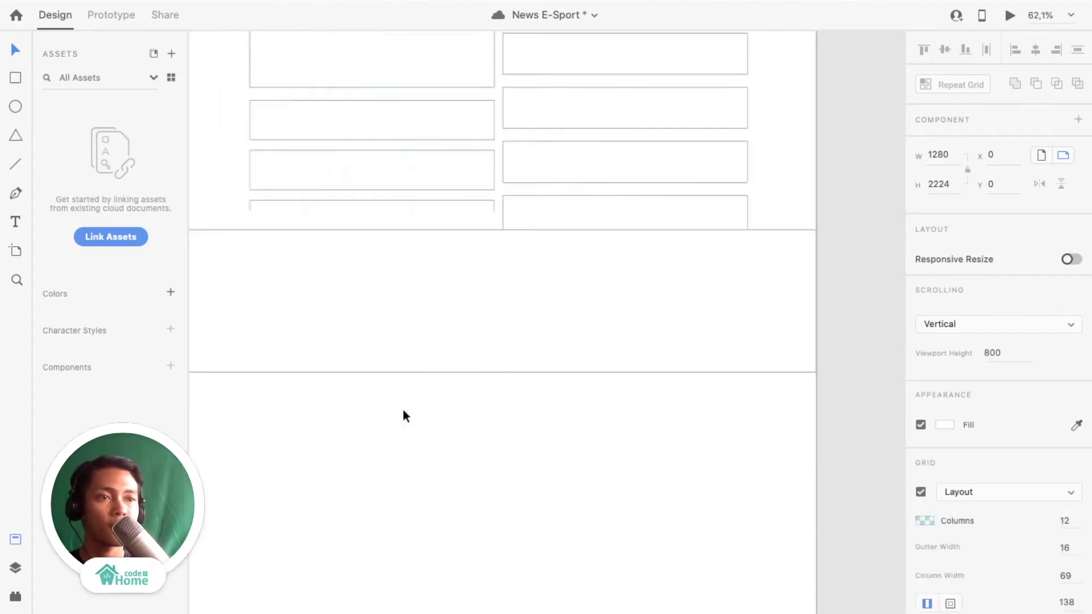
Draw a square about 154 × 154 over the first two columns at Y 850, inside the full-width rectangle.
{"action": "left_click", "coordinate": [15, 80]}
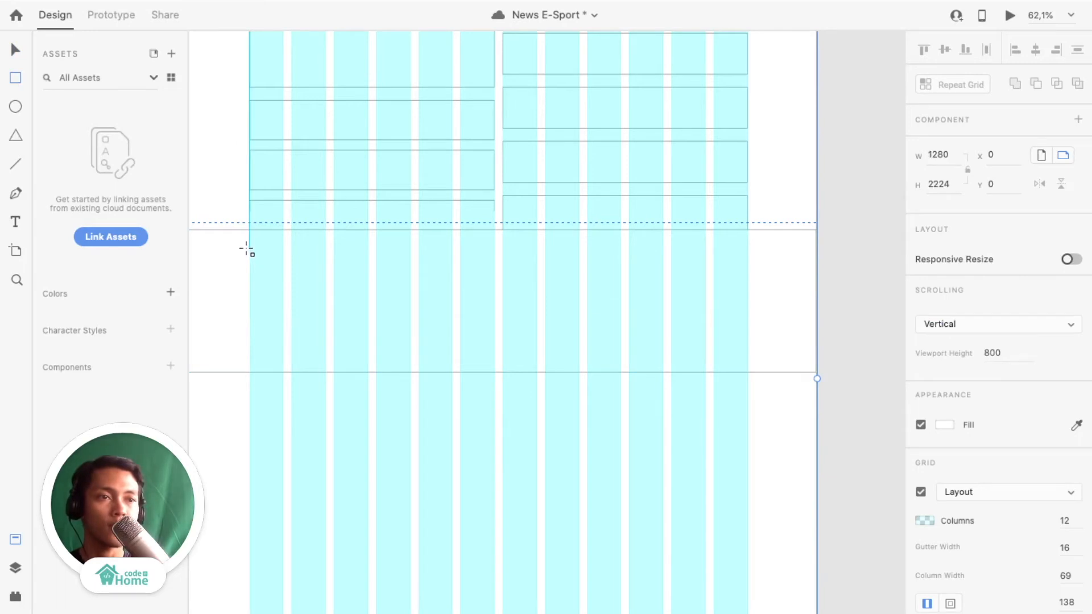
{"action": "left_click_drag", "start_coordinate": [250, 248], "coordinate": [324, 334]}
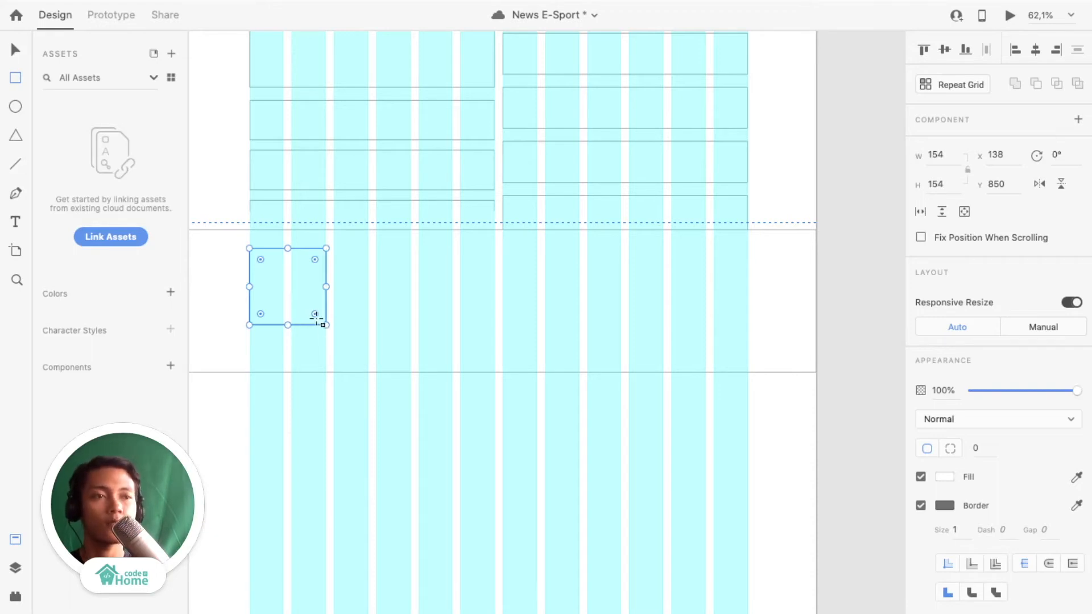
{"action": "mouse_move", "coordinate": [326, 325]}
{"action": "left_mouse_down"}
{"action": "mouse_move", "coordinate": [296, 303]}
{"action": "mouse_move", "coordinate": [323, 342]}
{"action": "left_mouse_up"}
{"action": "left_click", "coordinate": [15, 50]}
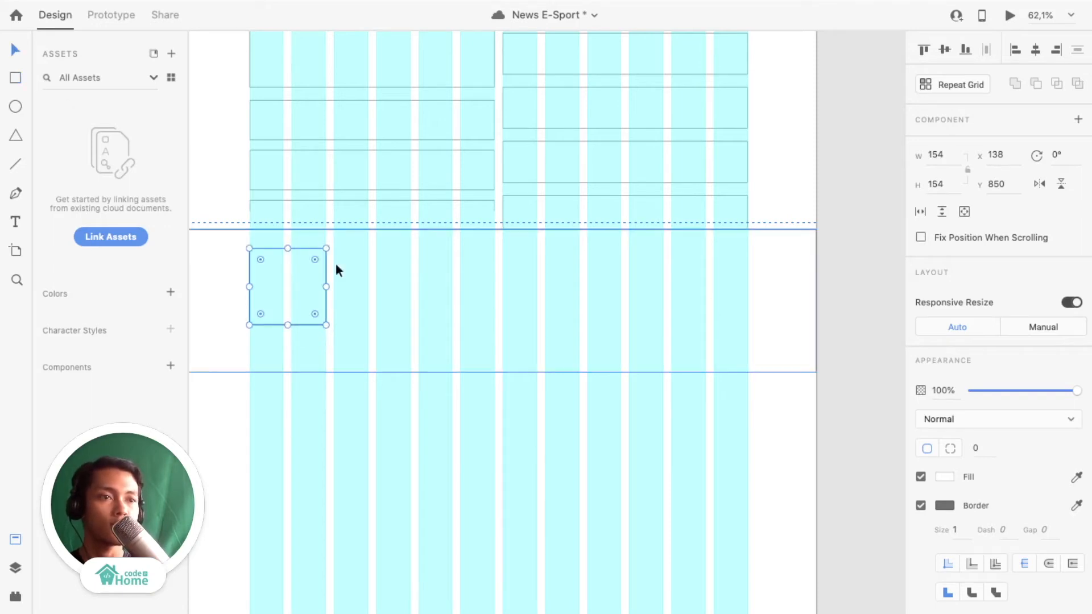
Shorten the full-width rectangle from below so its lower edge sits a small gap beneath the square, and select the square.
{"action": "left_click", "coordinate": [353, 328]}
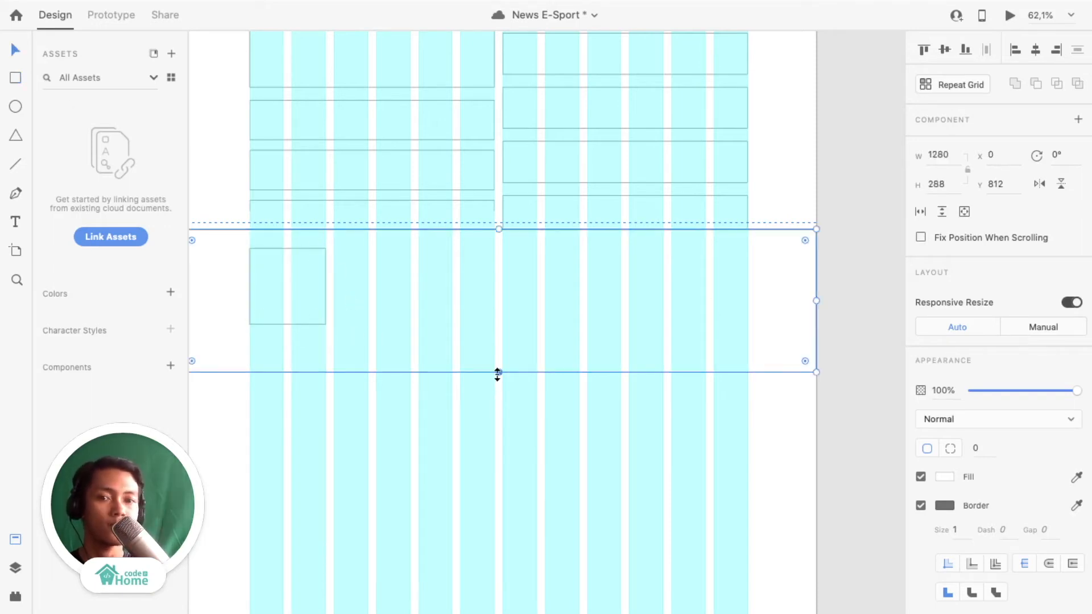
{"action": "left_click_drag", "start_coordinate": [498, 374], "coordinate": [497, 349]}
{"action": "left_click", "coordinate": [272, 287]}
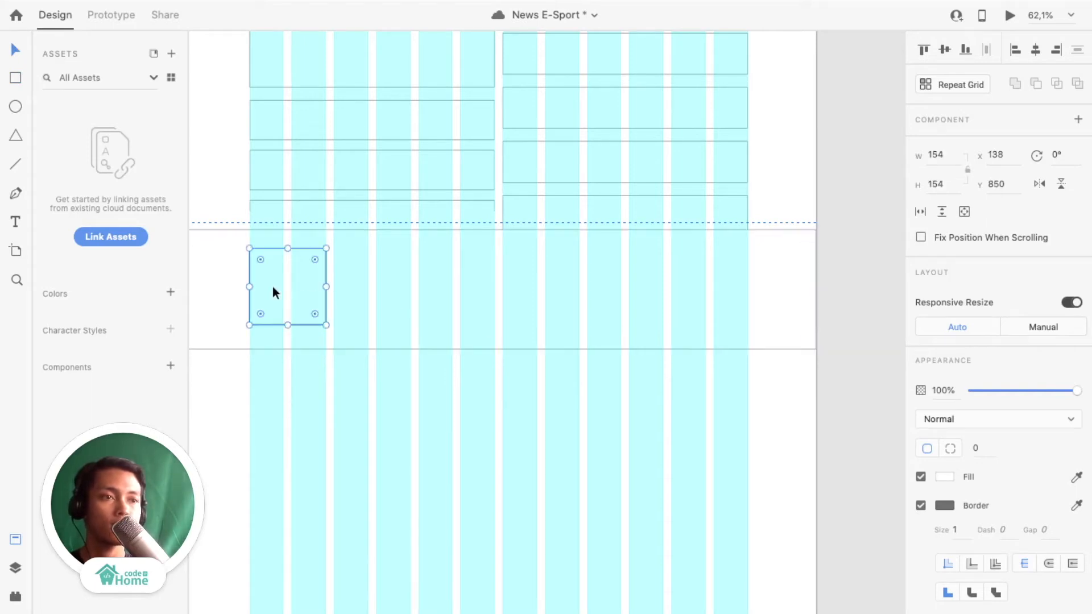
Turn the square into a Repeat Grid across all 12 columns and narrow the gaps between the squares to match the column gutter.
{"action": "key", "text": "super+r"}
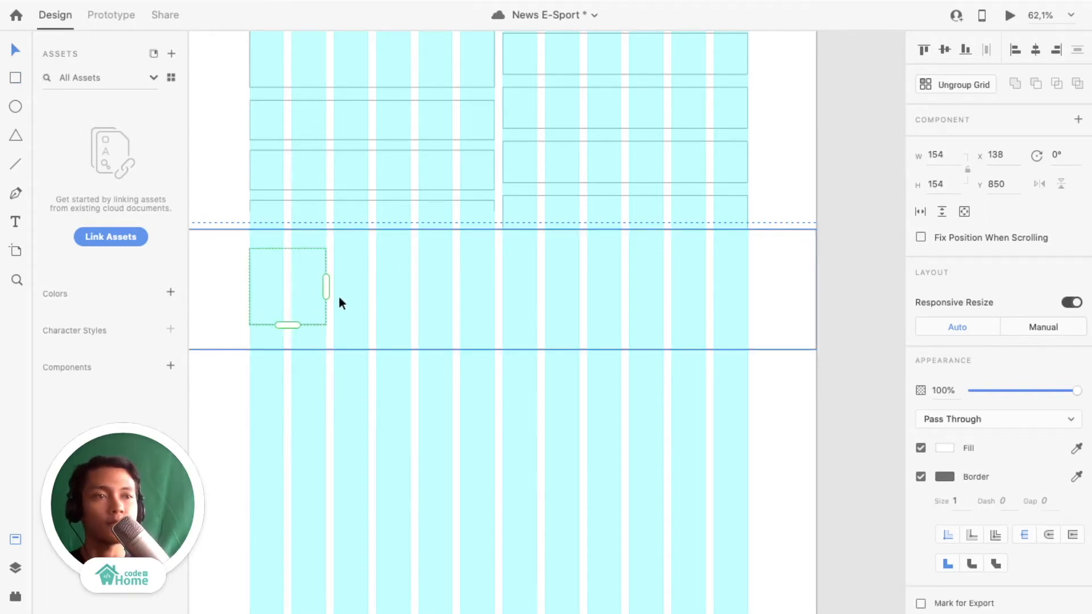
{"action": "left_click_drag", "start_coordinate": [327, 292], "coordinate": [746, 309]}
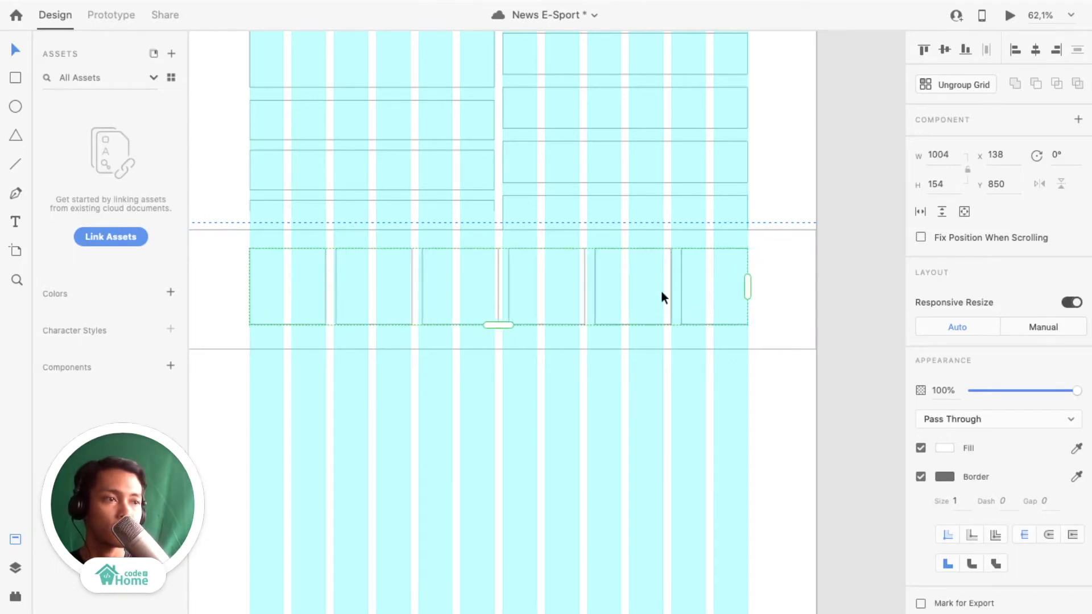
{"action": "scroll", "coordinate": [661, 293], "scroll_direction": "up", "scroll_amount": 5}
{"action": "scroll", "coordinate": [660, 246], "scroll_direction": "up", "scroll_amount": 4}
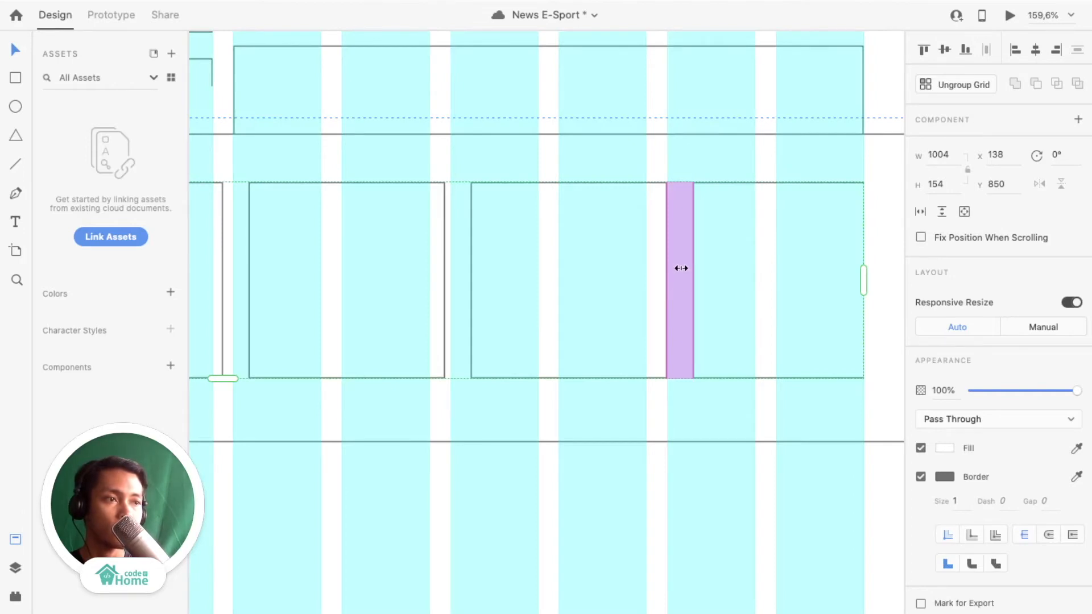
{"action": "left_click_drag", "start_coordinate": [680, 268], "coordinate": [653, 257]}
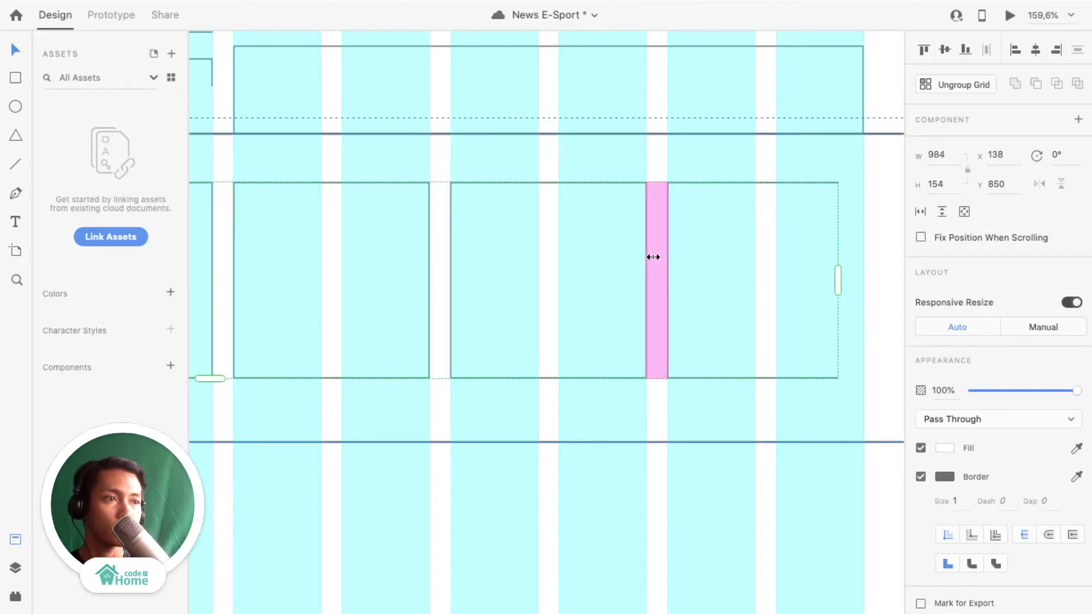
{"action": "scroll", "coordinate": [653, 257], "scroll_direction": "down", "scroll_amount": 5}
{"action": "scroll", "coordinate": [653, 258], "scroll_direction": "left", "scroll_amount": 2}
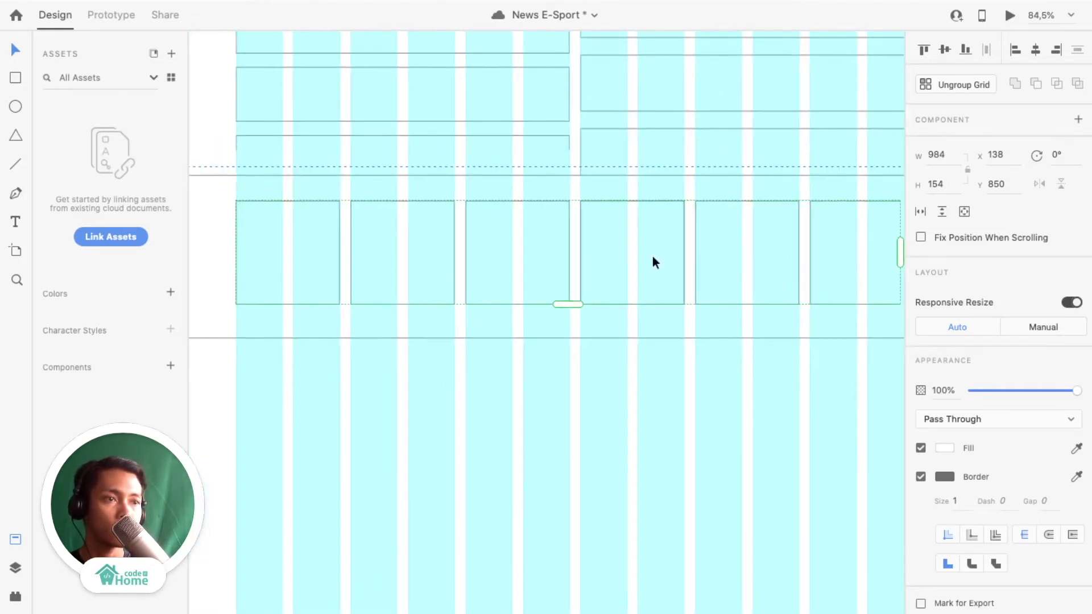
Extend the Repeat Grid of squares to the outer edge of the twelfth column, 1004 wide, so the sixth square is complete.
{"action": "scroll", "coordinate": [653, 261], "scroll_direction": "right", "scroll_amount": 3}
{"action": "scroll", "coordinate": [650, 278], "scroll_direction": "down", "scroll_amount": 1}
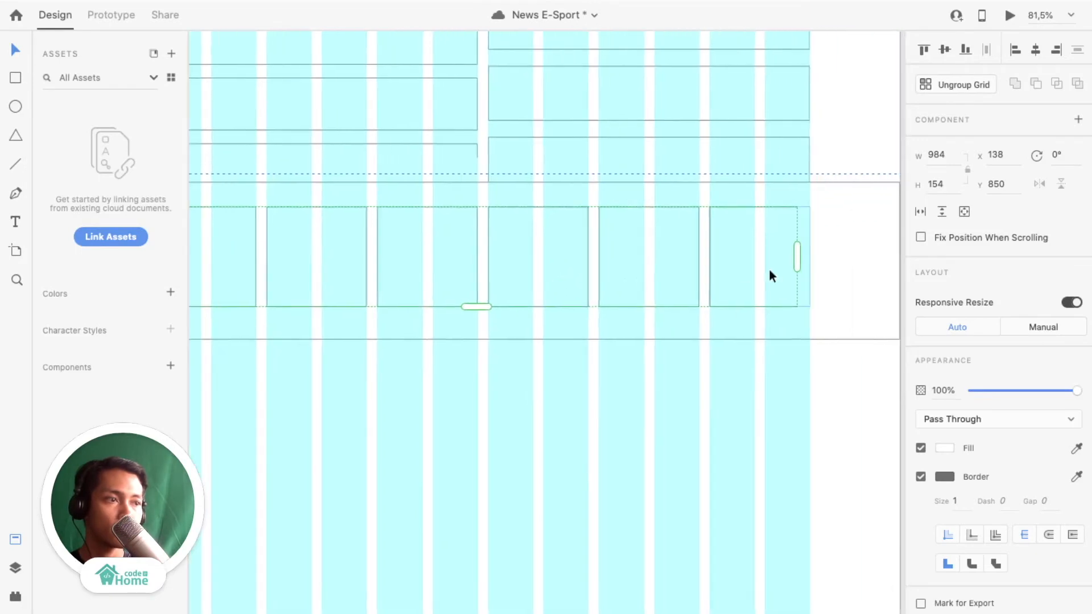
{"action": "scroll", "coordinate": [811, 253], "scroll_direction": "up", "scroll_amount": 4}
{"action": "left_click_drag", "start_coordinate": [786, 259], "coordinate": [807, 260]}
{"action": "scroll", "coordinate": [692, 347], "scroll_direction": "down", "scroll_amount": 5}
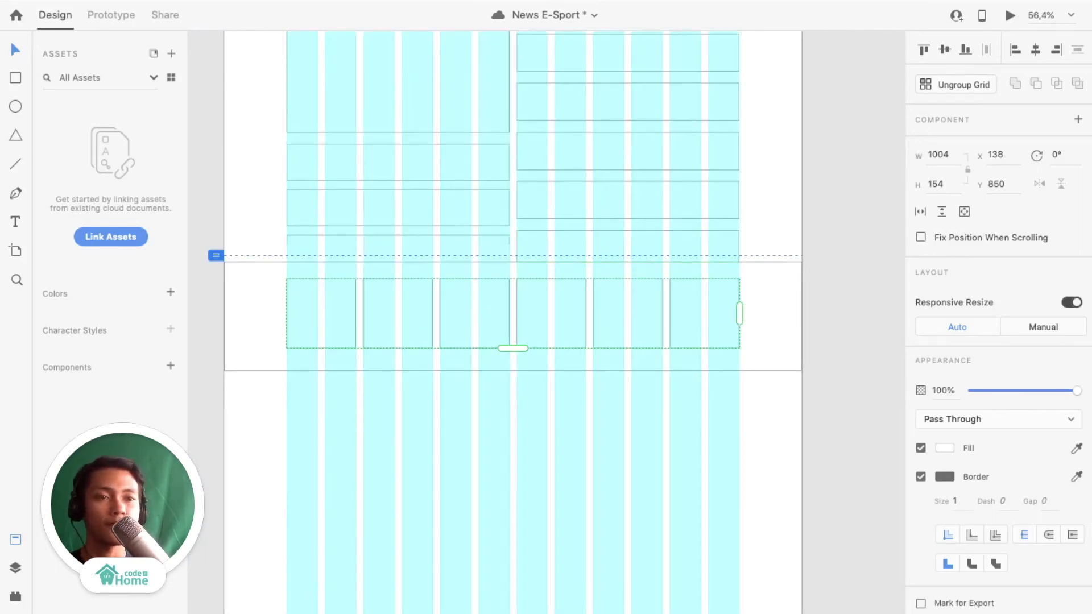
Draw a small heading rectangle about 154 × 22 at Y 1168 over the first two columns, beneath the full-width rectangle.
{"action": "scroll", "coordinate": [429, 488], "scroll_direction": "down", "scroll_amount": 5}
{"action": "scroll", "coordinate": [428, 488], "scroll_direction": "left", "scroll_amount": 1}
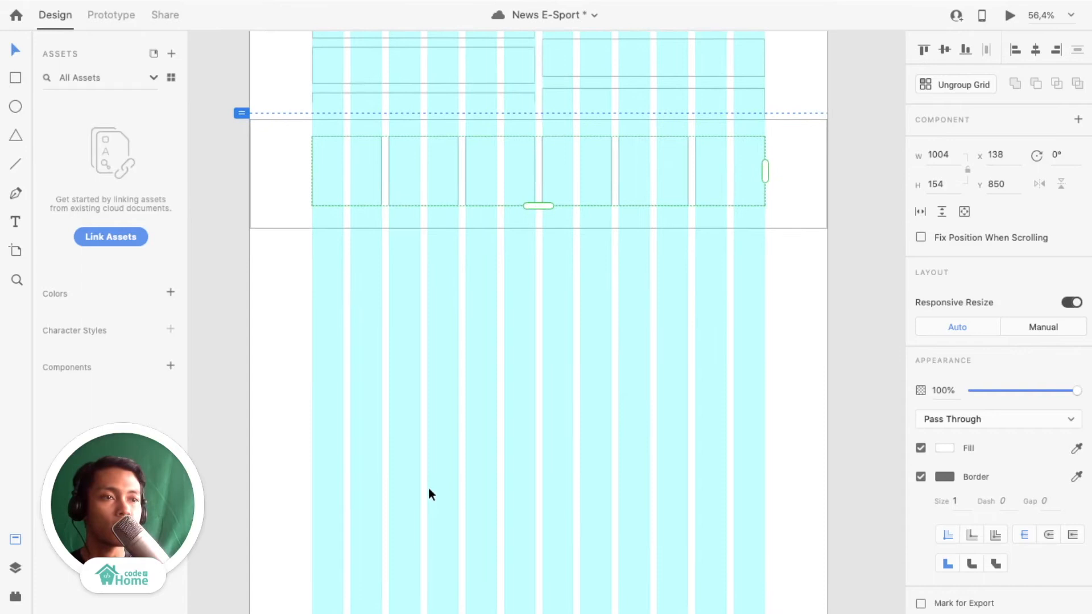
{"action": "left_click", "coordinate": [359, 339]}
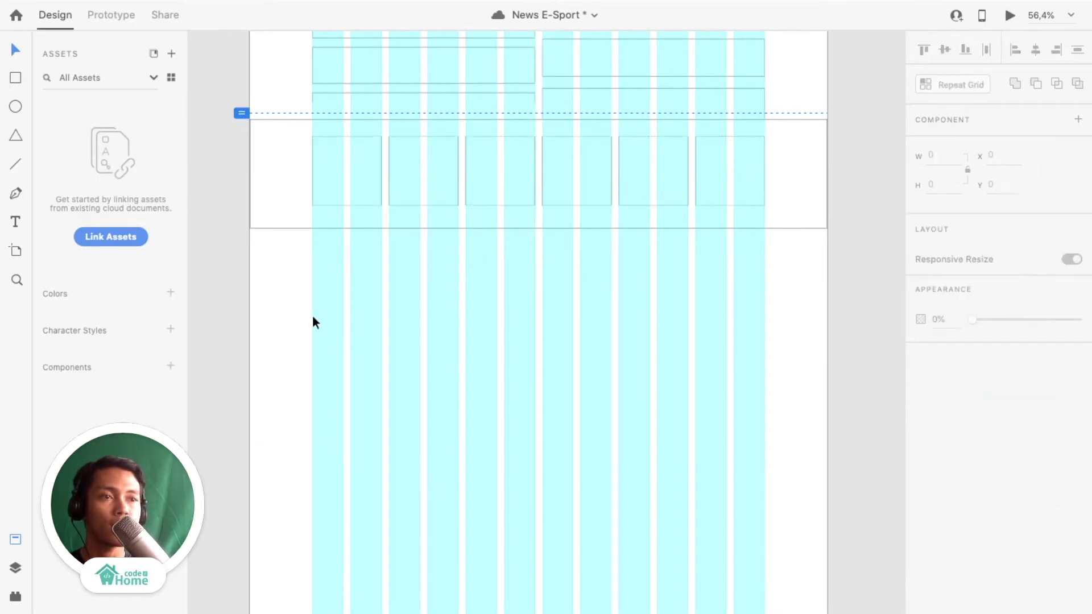
{"action": "left_click", "coordinate": [15, 78]}
{"action": "scroll", "coordinate": [357, 351], "scroll_direction": "up", "scroll_amount": 3}
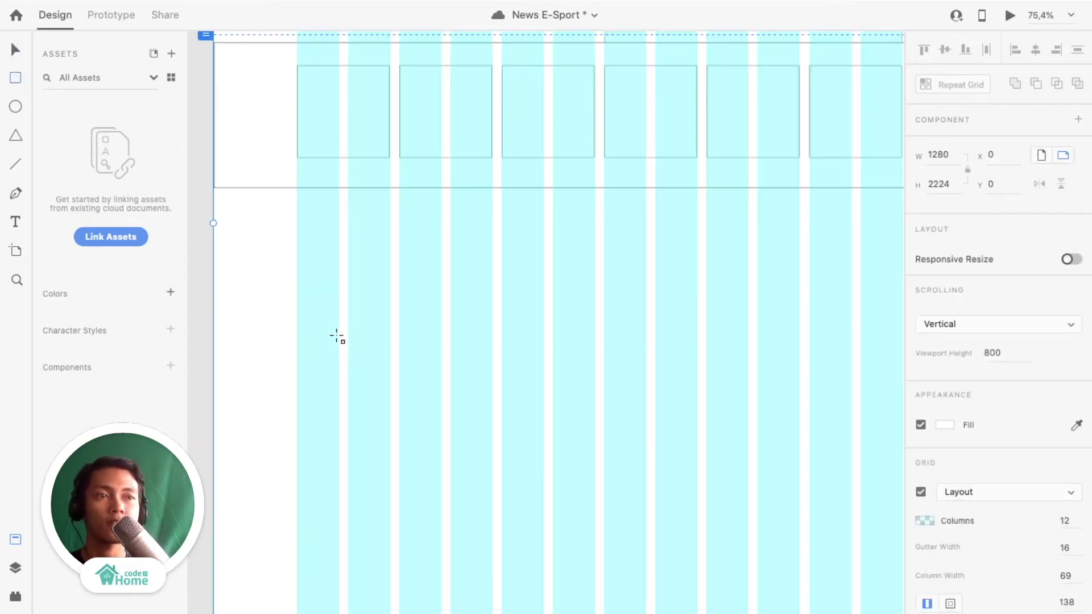
{"action": "scroll", "coordinate": [348, 341], "scroll_direction": "right", "scroll_amount": 2}
{"action": "scroll", "coordinate": [348, 341], "scroll_direction": "down", "scroll_amount": 1}
{"action": "scroll", "coordinate": [363, 367], "scroll_direction": "down", "scroll_amount": 3}
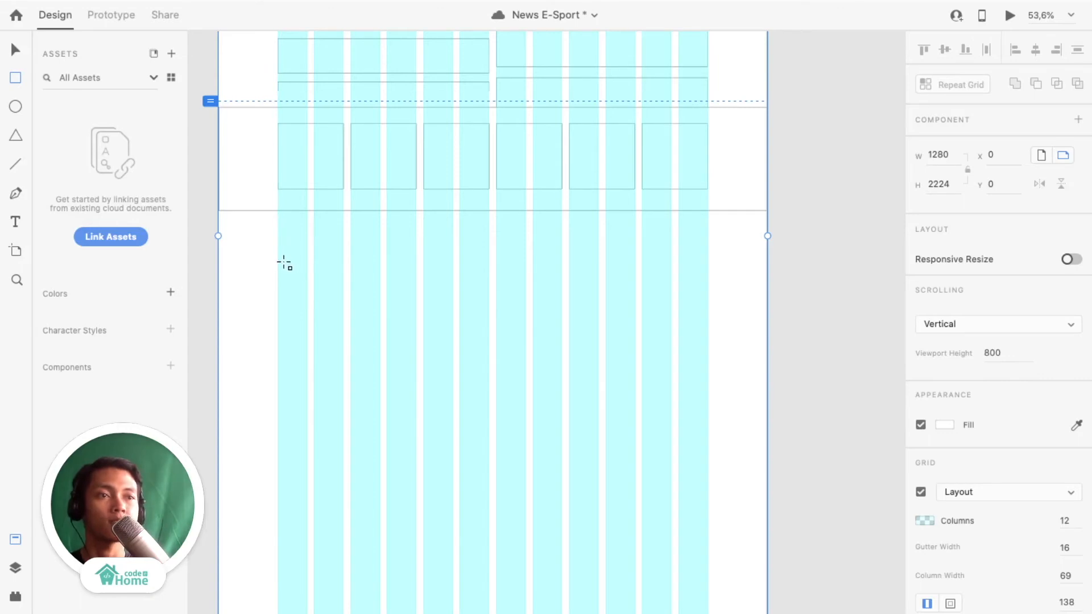
{"action": "left_click_drag", "start_coordinate": [279, 260], "coordinate": [342, 272]}
Draw a rectangle about 494 × 110 at Y 1216 over the first six columns, just below the small heading rectangle.
{"action": "scroll", "coordinate": [301, 301], "scroll_direction": "up", "scroll_amount": 3}
{"action": "scroll", "coordinate": [300, 301], "scroll_direction": "up", "scroll_amount": 2}
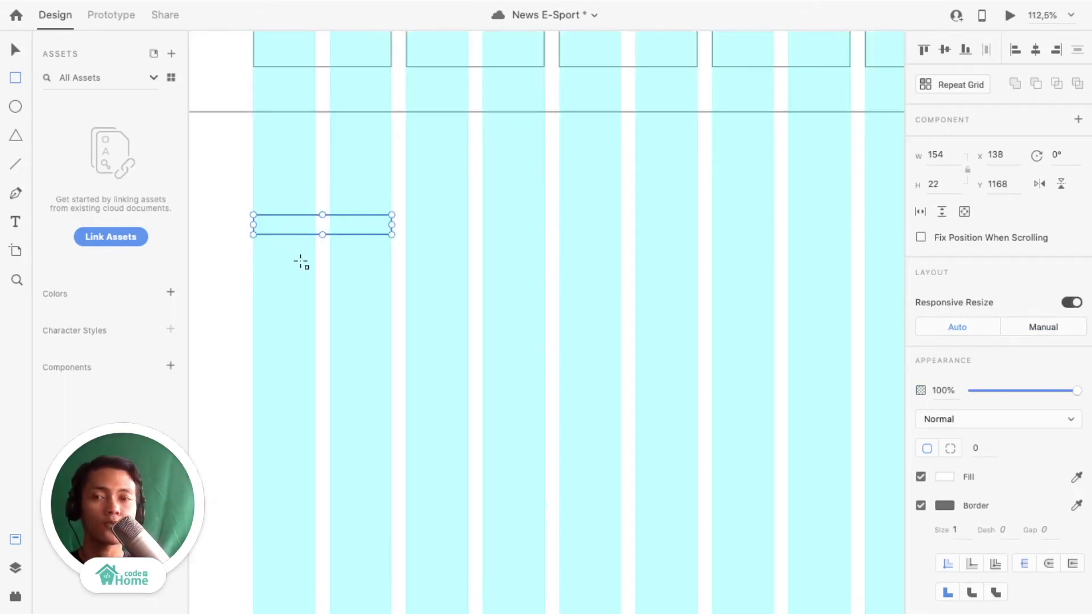
{"action": "scroll", "coordinate": [323, 252], "scroll_direction": "down", "scroll_amount": 1}
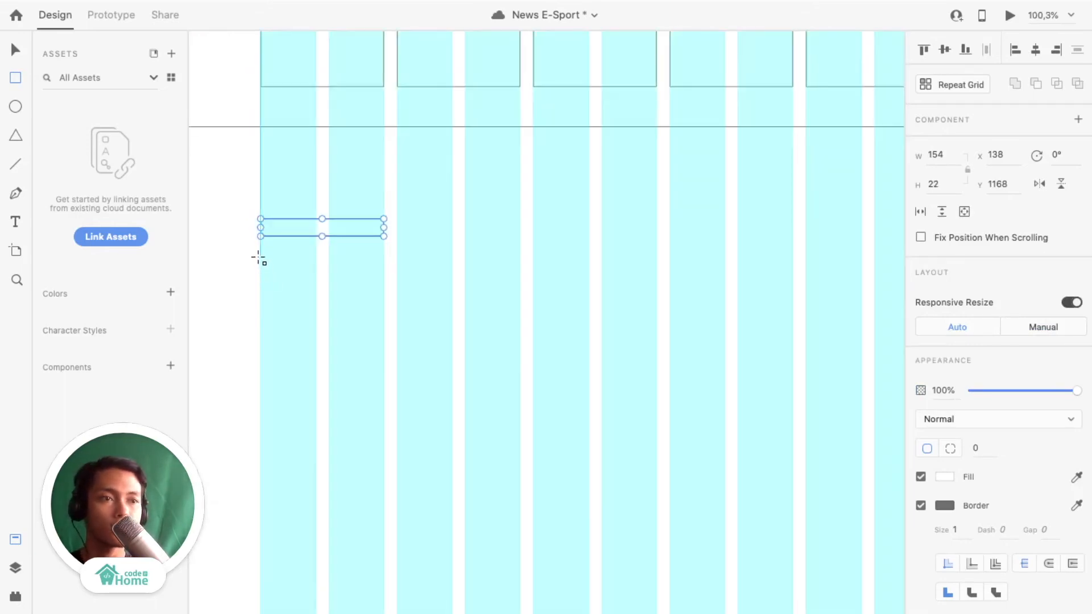
{"action": "mouse_move", "coordinate": [260, 257]}
{"action": "left_mouse_down"}
{"action": "mouse_move", "coordinate": [356, 307]}
{"action": "mouse_move", "coordinate": [536, 336]}
{"action": "mouse_move", "coordinate": [492, 359]}
{"action": "mouse_move", "coordinate": [546, 375]}
{"action": "mouse_move", "coordinate": [480, 420]}
{"action": "mouse_move", "coordinate": [527, 342]}
{"action": "mouse_move", "coordinate": [558, 368]}
{"action": "mouse_move", "coordinate": [670, 365]}
{"action": "mouse_move", "coordinate": [652, 345]}
{"action": "left_mouse_up"}
{"action": "scroll", "coordinate": [652, 345], "scroll_direction": "down", "scroll_amount": 3}
{"action": "scroll", "coordinate": [652, 345], "scroll_direction": "up", "scroll_amount": 3}
{"action": "scroll", "coordinate": [652, 346], "scroll_direction": "down", "scroll_amount": 1}
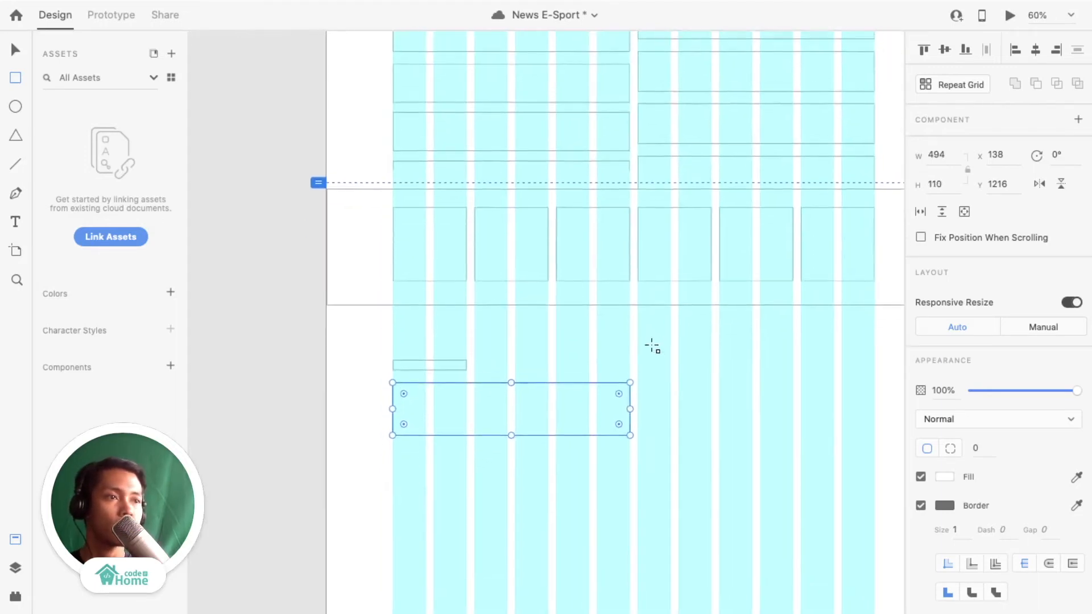
Turn the 494 × 110 rectangle into a Repeat Grid extended downward to three stacked rows, about 381 high.
{"action": "scroll", "coordinate": [652, 345], "scroll_direction": "up", "scroll_amount": 1}
{"action": "scroll", "coordinate": [580, 408], "scroll_direction": "up", "scroll_amount": 3}
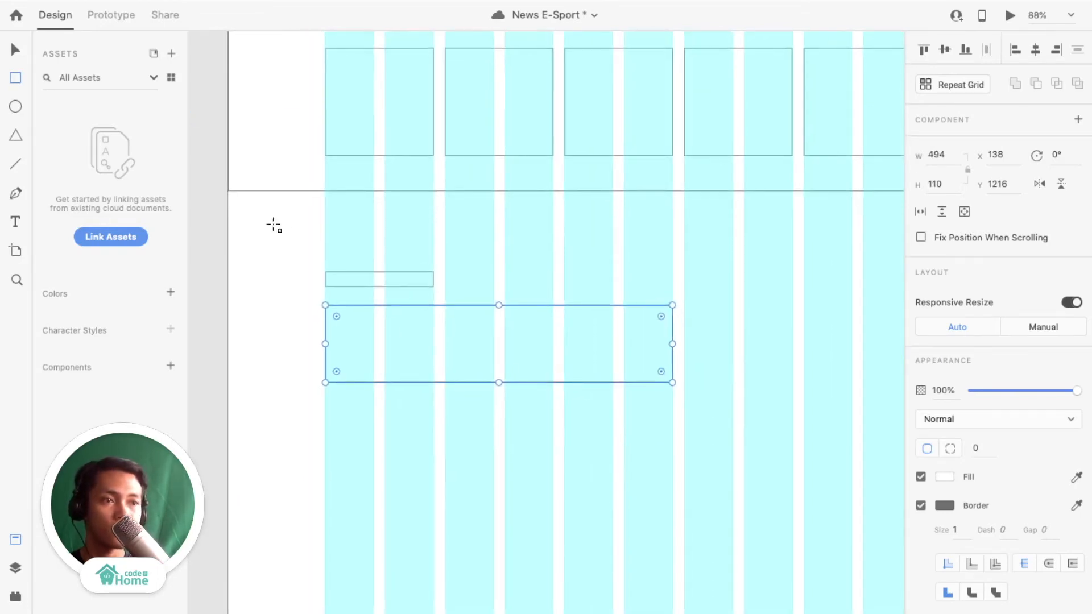
{"action": "left_click", "coordinate": [15, 50]}
{"action": "scroll", "coordinate": [489, 389], "scroll_direction": "up", "scroll_amount": 1}
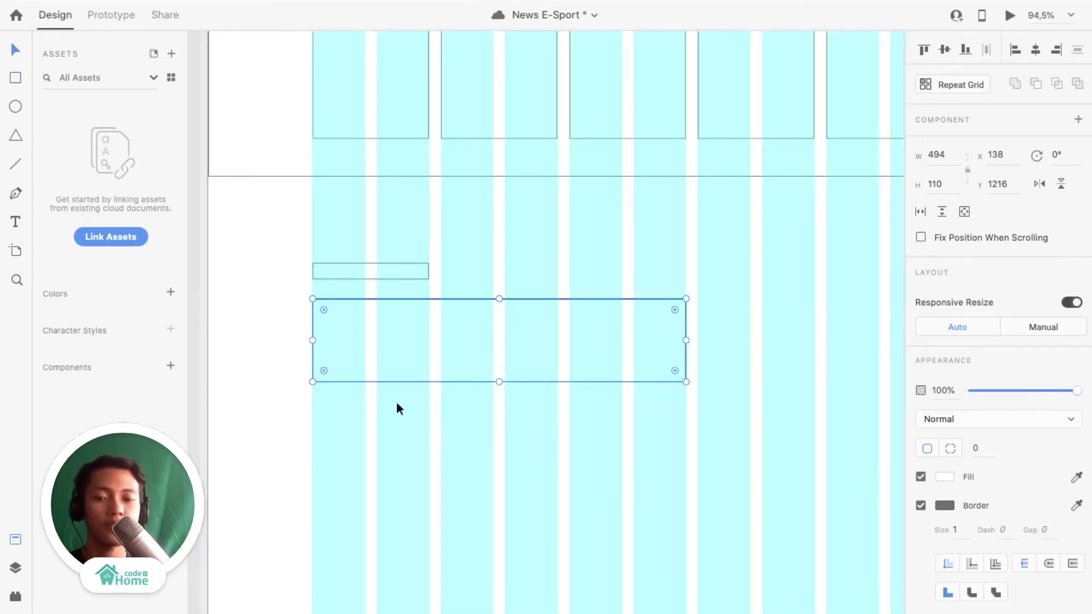
{"action": "key", "text": "super+r"}
{"action": "scroll", "coordinate": [479, 435], "scroll_direction": "down", "scroll_amount": 3}
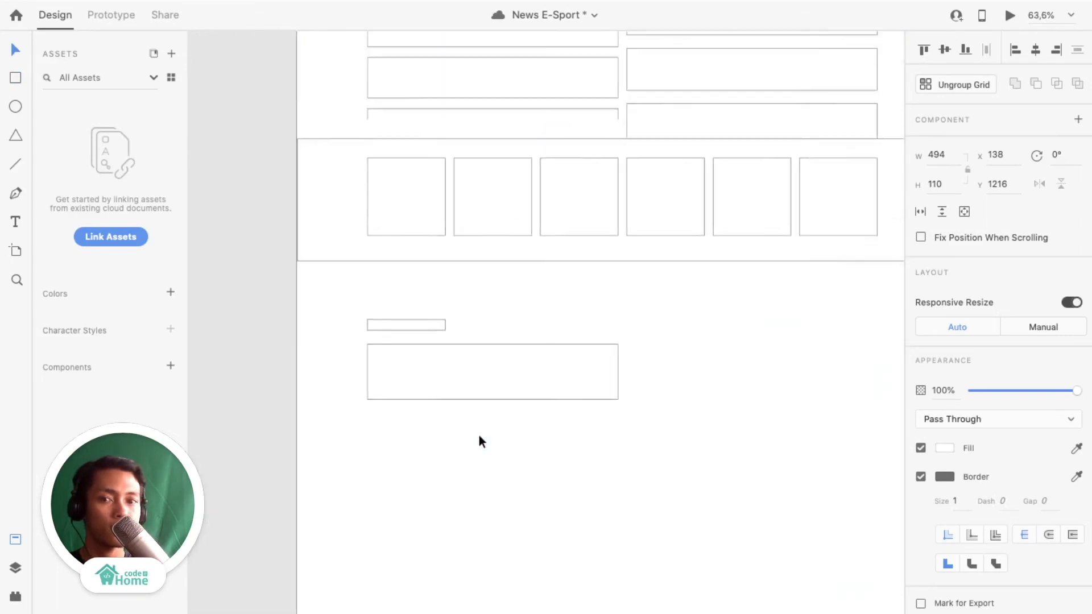
{"action": "left_click_drag", "start_coordinate": [495, 337], "coordinate": [495, 475]}
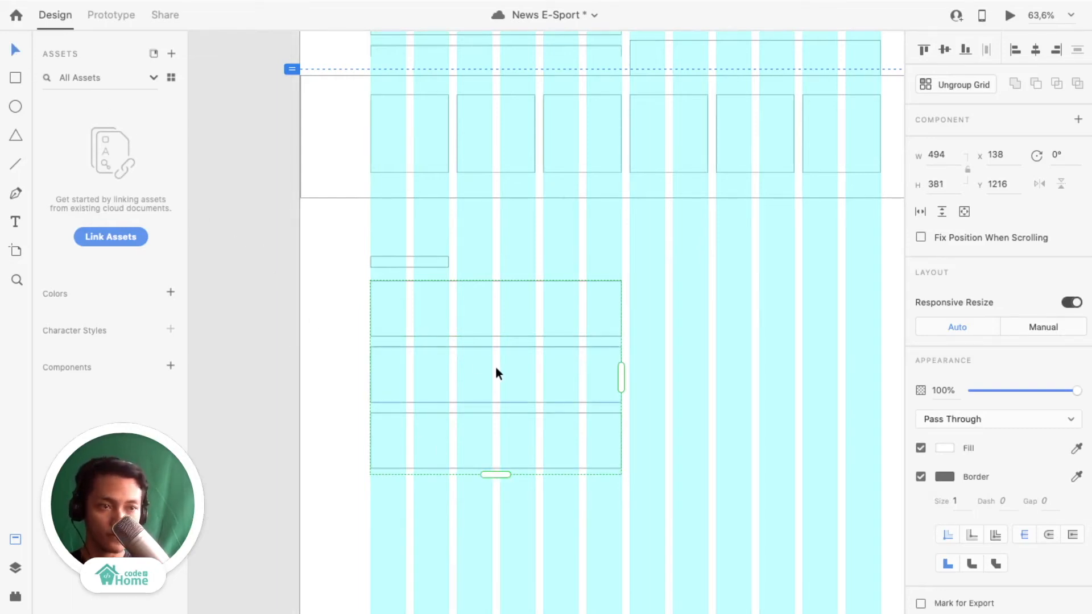
{"action": "scroll", "coordinate": [496, 367], "scroll_direction": "down", "scroll_amount": 2}
{"action": "scroll", "coordinate": [495, 366], "scroll_direction": "up", "scroll_amount": 5}
{"action": "scroll", "coordinate": [496, 367], "scroll_direction": "down", "scroll_amount": 3}
{"action": "scroll", "coordinate": [496, 367], "scroll_direction": "up", "scroll_amount": 1}
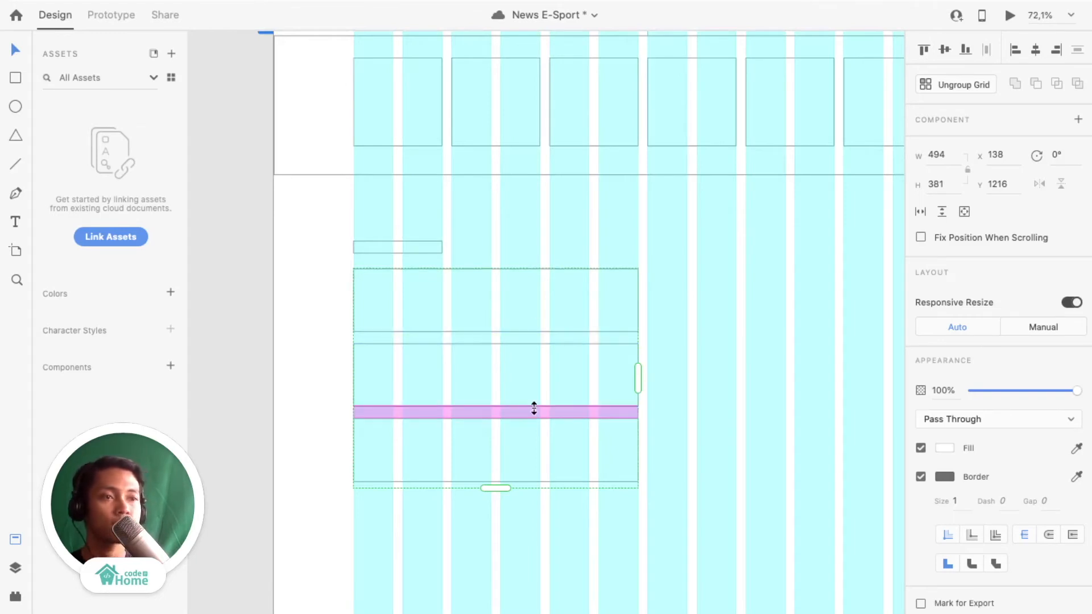
{"action": "scroll", "coordinate": [534, 409], "scroll_direction": "down", "scroll_amount": 2}
Combine the small heading rectangle and the three stacked rows into one Repeat Grid and extend it across to the last column, 1004 wide.
{"action": "left_click", "coordinate": [678, 382]}
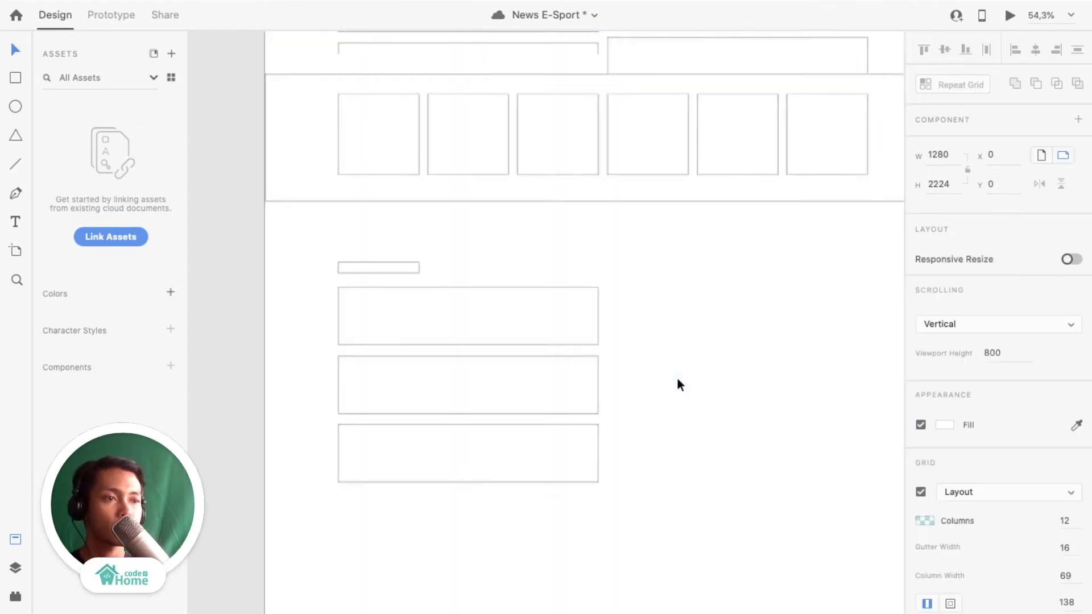
{"action": "scroll", "coordinate": [678, 385], "scroll_direction": "up", "scroll_amount": 2}
{"action": "left_click_drag", "start_coordinate": [357, 374], "coordinate": [265, 528]}
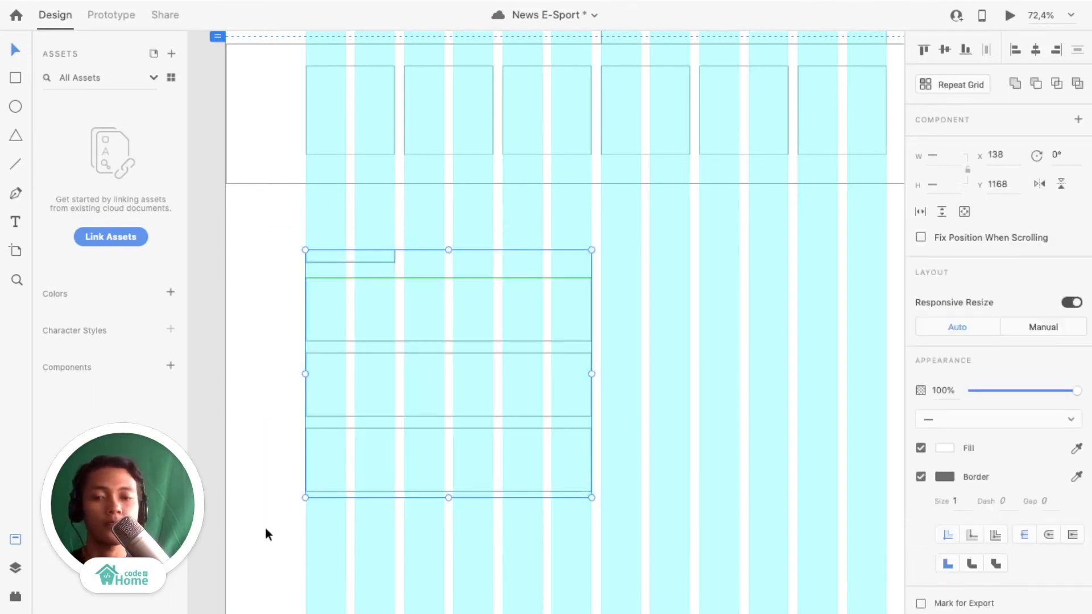
{"action": "key", "text": "ctrl+r"}
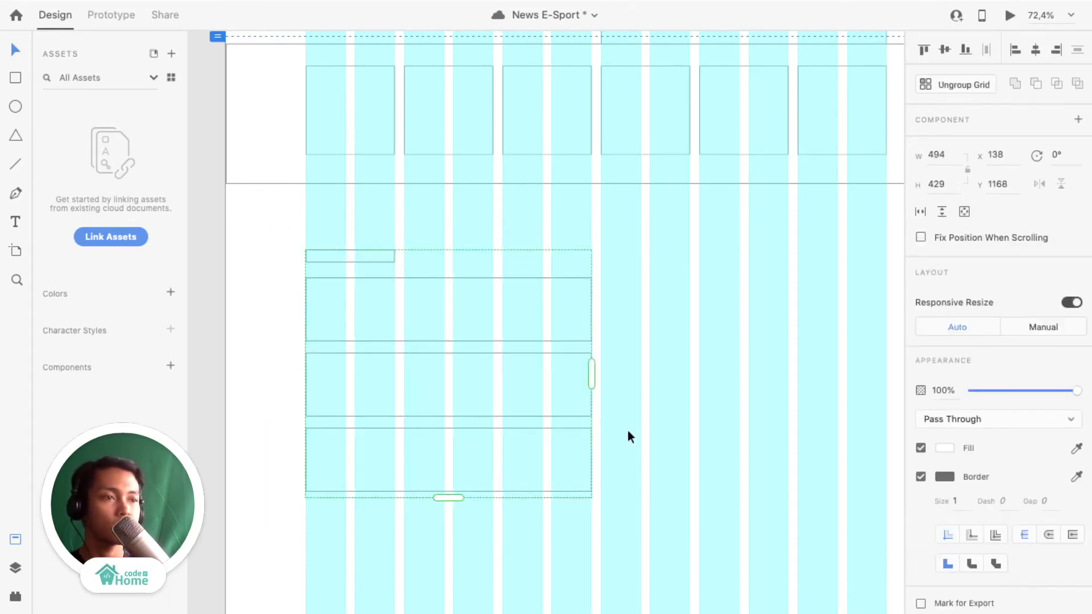
{"action": "scroll", "coordinate": [626, 429], "scroll_direction": "down", "scroll_amount": 3}
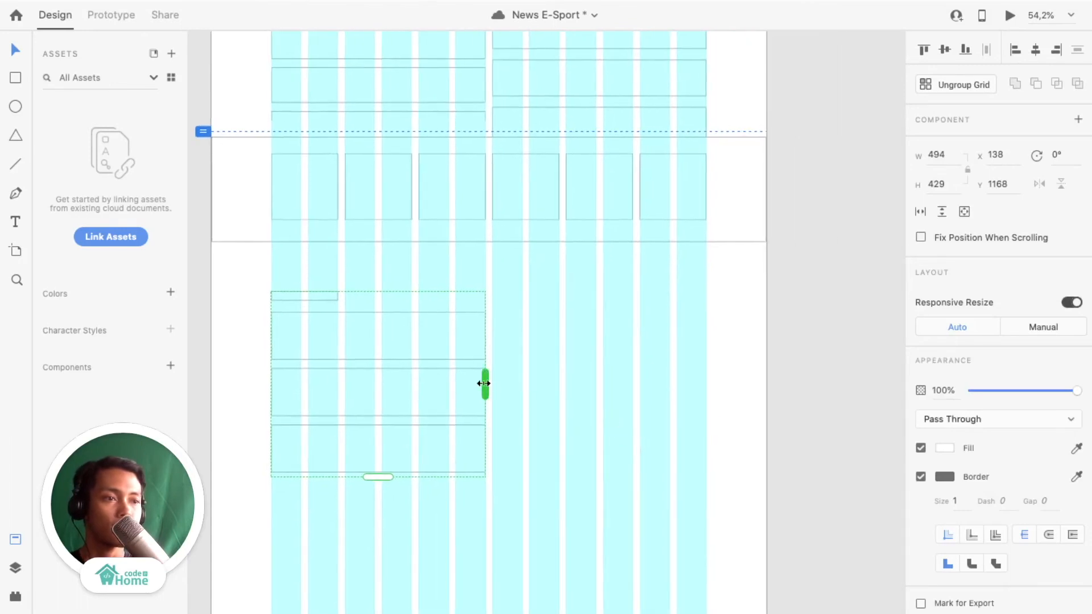
{"action": "left_click_drag", "start_coordinate": [483, 383], "coordinate": [702, 388]}
Narrow the gap between the two repeated blocks to match the column gutter and extend the Repeat Grid to 1004 wide.
{"action": "scroll", "coordinate": [476, 373], "scroll_direction": "up", "scroll_amount": 5}
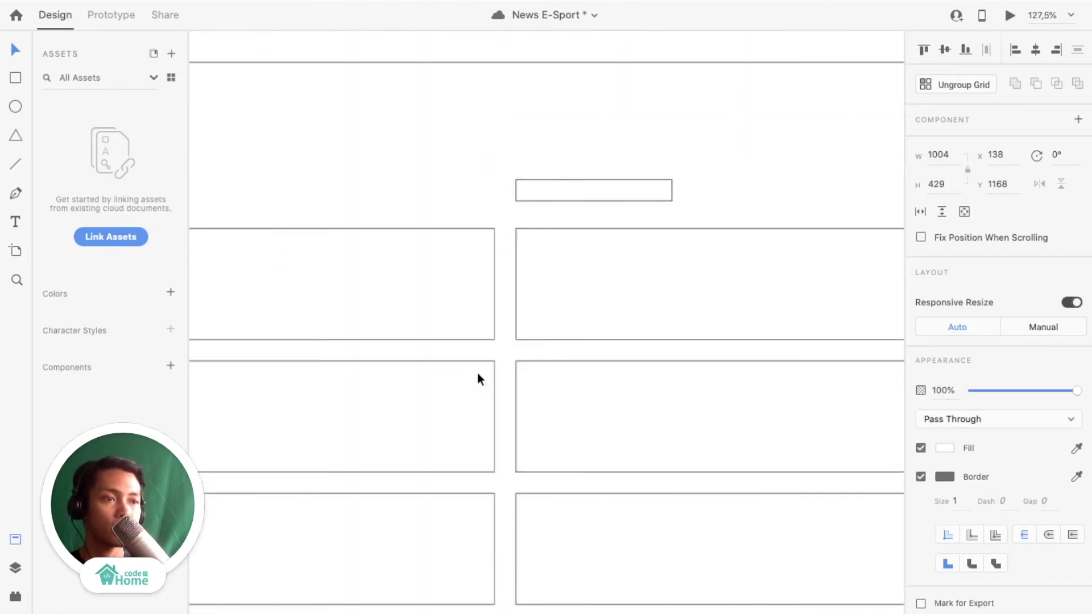
{"action": "scroll", "coordinate": [507, 366], "scroll_direction": "up", "scroll_amount": 4}
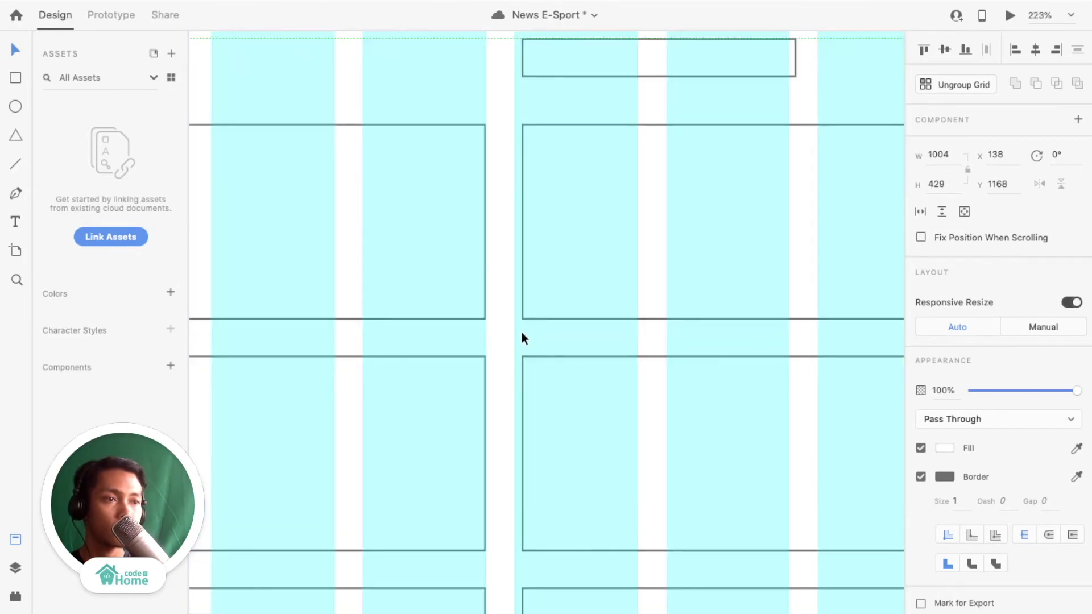
{"action": "left_click_drag", "start_coordinate": [516, 341], "coordinate": [510, 338]}
{"action": "scroll", "coordinate": [510, 338], "scroll_direction": "down", "scroll_amount": 6}
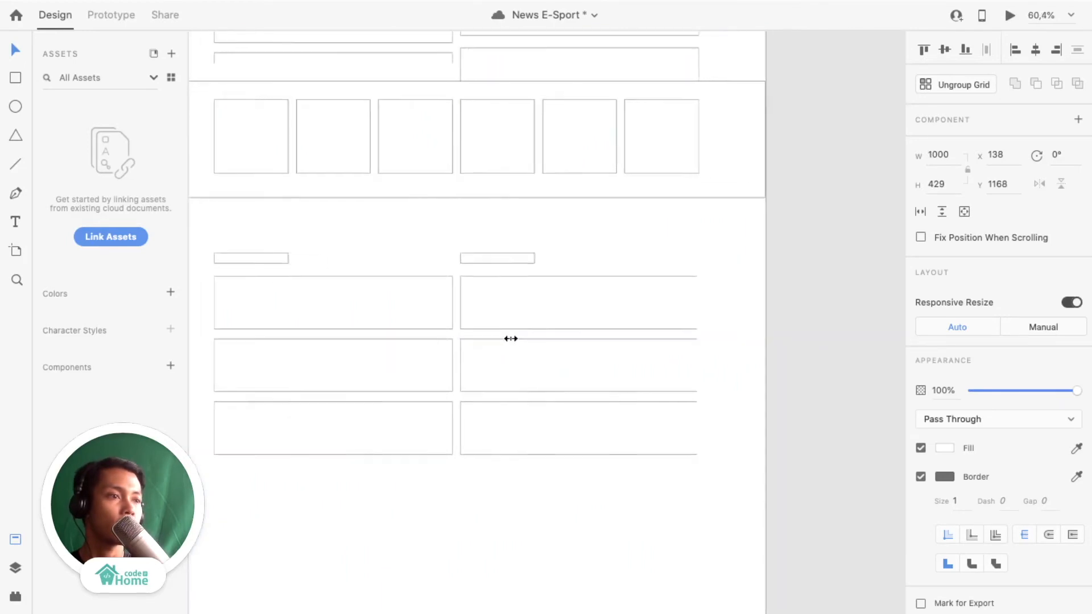
{"action": "scroll", "coordinate": [678, 360], "scroll_direction": "up", "scroll_amount": 3}
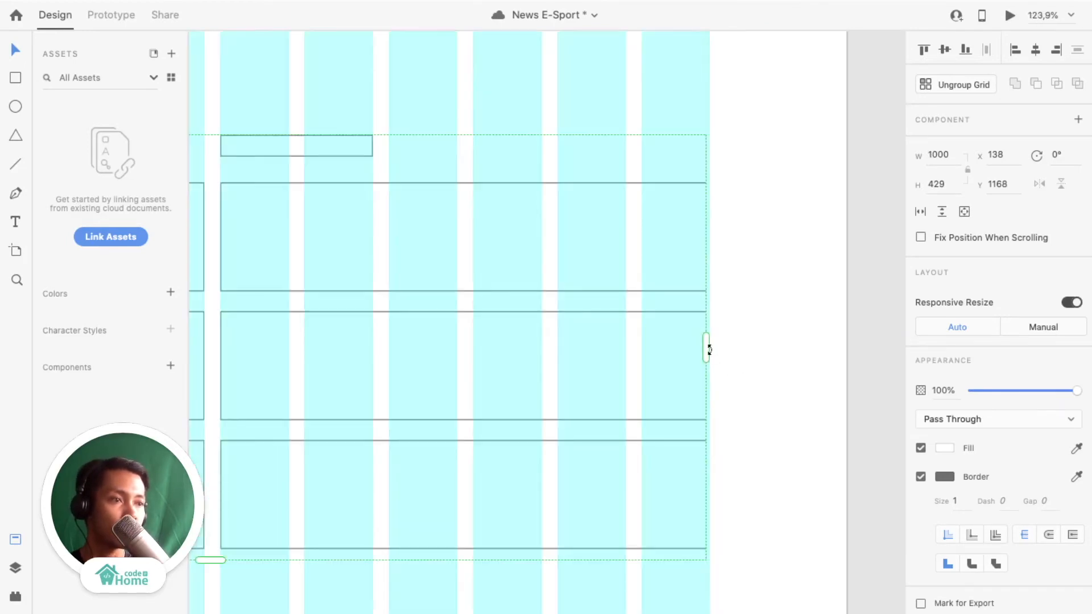
{"action": "left_click_drag", "start_coordinate": [706, 345], "coordinate": [707, 345]}
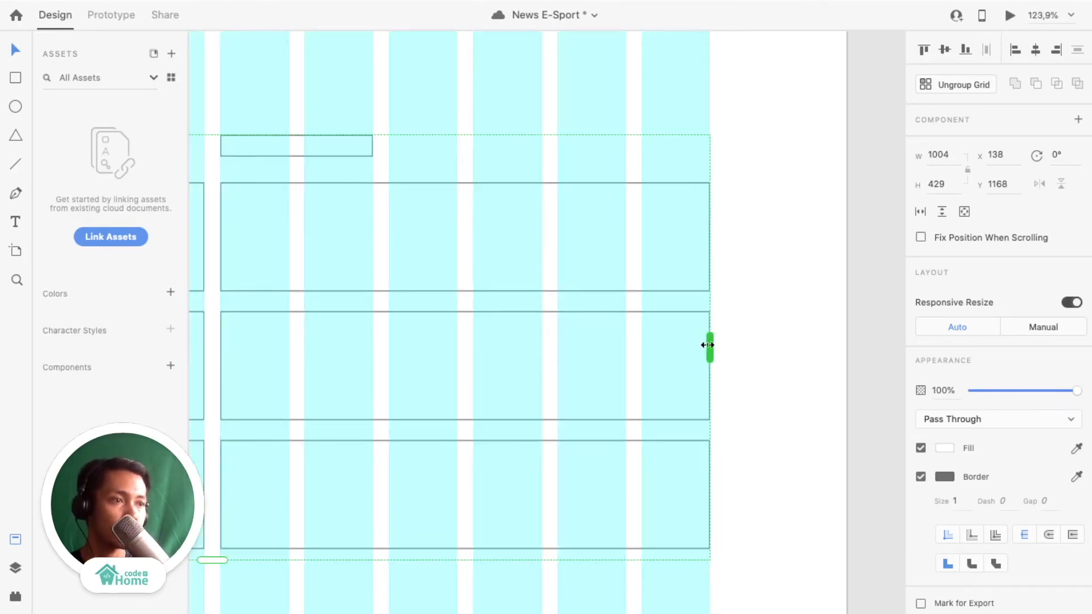
{"action": "scroll", "coordinate": [491, 434], "scroll_direction": "down", "scroll_amount": 3}
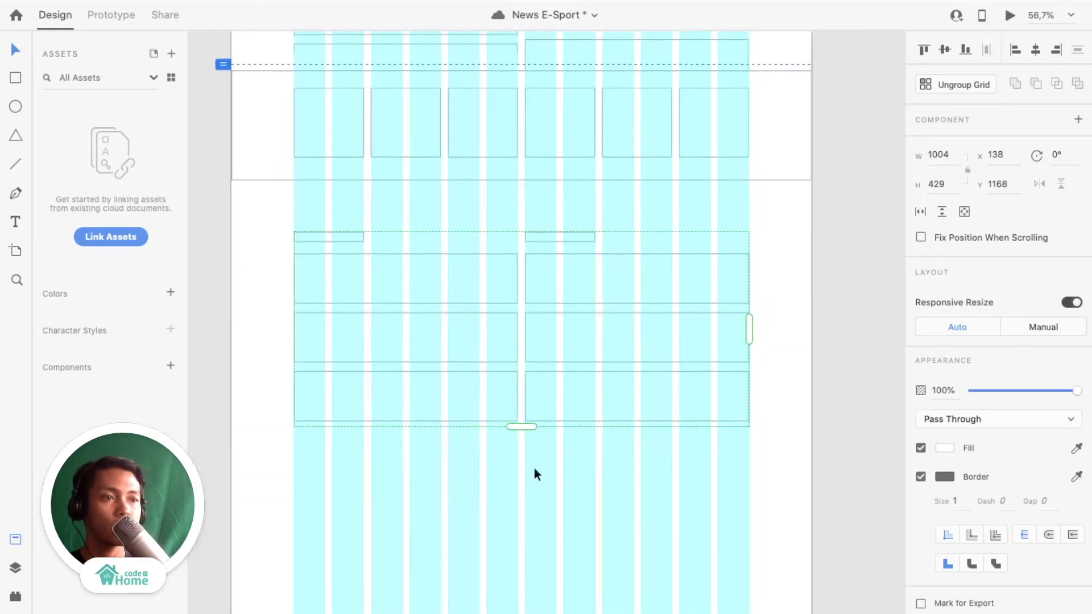
Extend the two-block Repeat Grid downward to about 887 high, adding a second set of headings and rows.
{"action": "scroll", "coordinate": [505, 517], "scroll_direction": "down", "scroll_amount": 3}
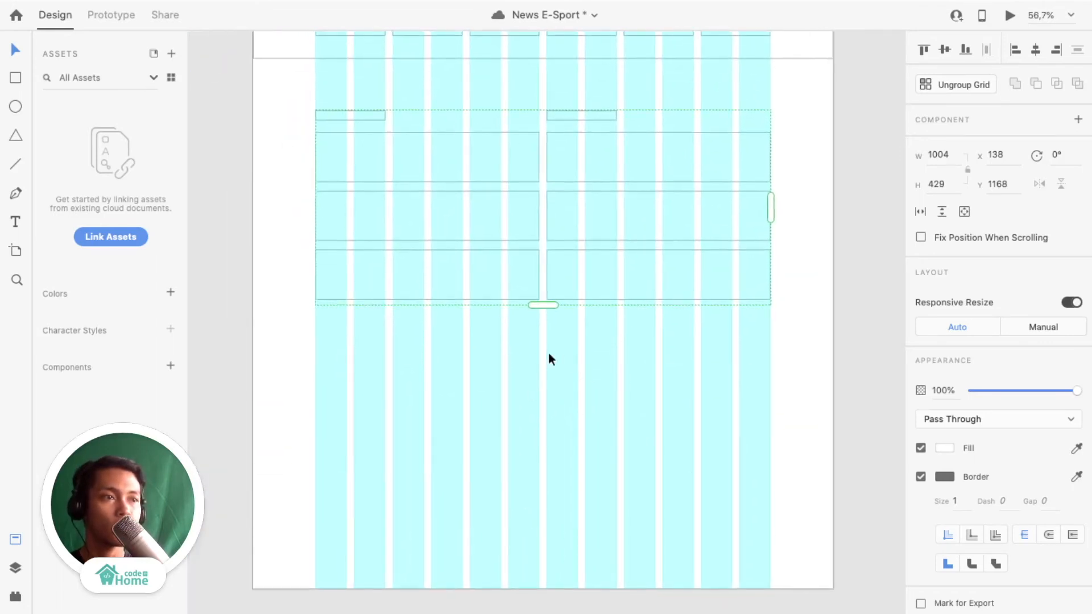
{"action": "left_click_drag", "start_coordinate": [543, 305], "coordinate": [539, 512]}
{"action": "scroll", "coordinate": [448, 282], "scroll_direction": "down", "scroll_amount": 1}
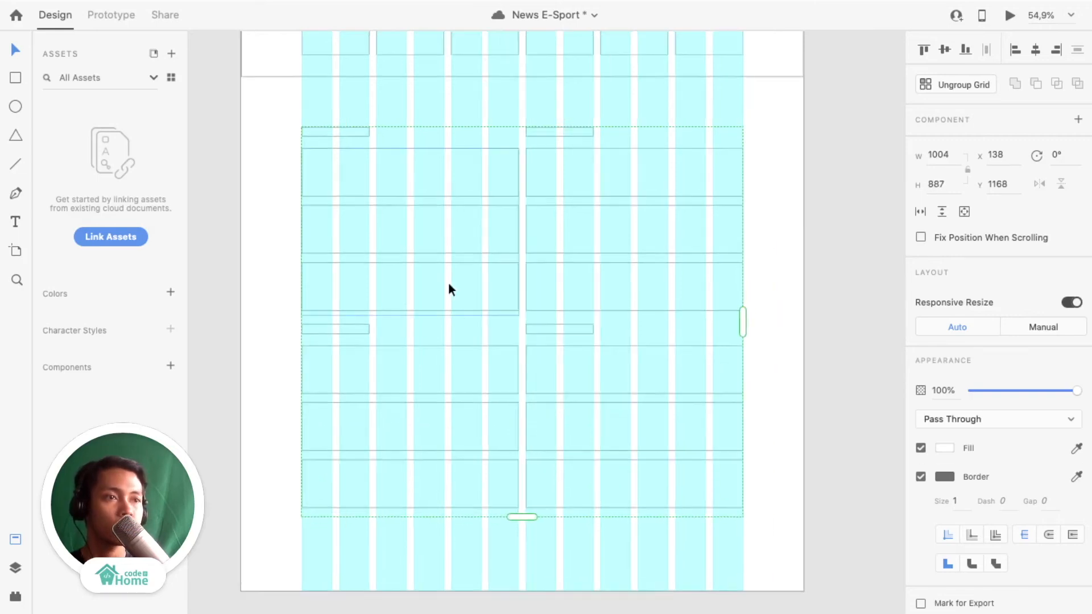
Hide the 12-column layout grid on the E-sport artboard and view the wireframe without it.
{"action": "scroll", "coordinate": [500, 257], "scroll_direction": "up", "scroll_amount": 5}
{"action": "scroll", "coordinate": [500, 254], "scroll_direction": "up", "scroll_amount": 7}
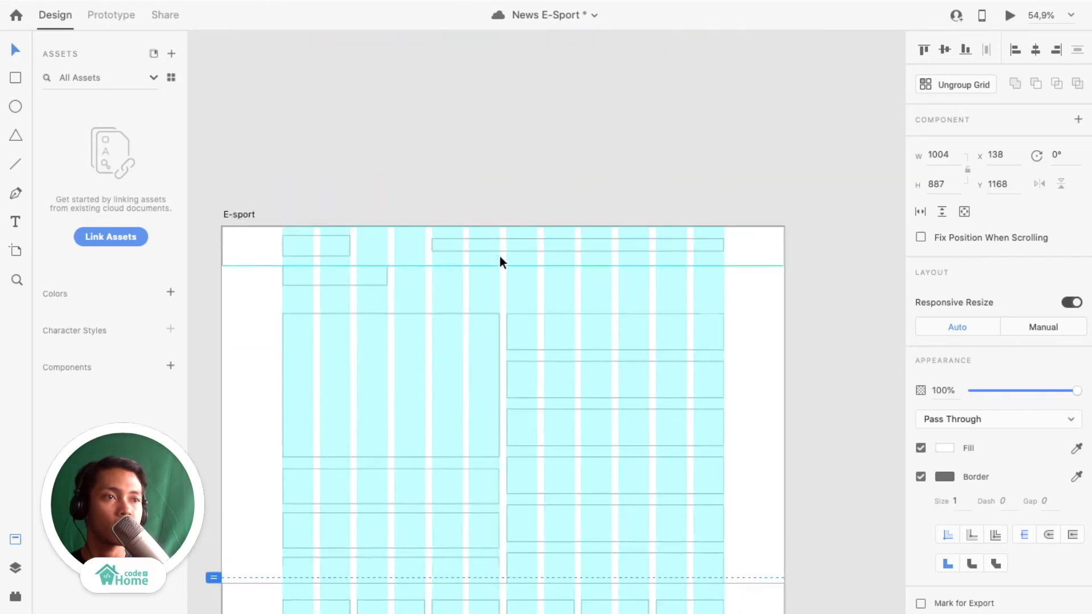
{"action": "left_click", "coordinate": [243, 214]}
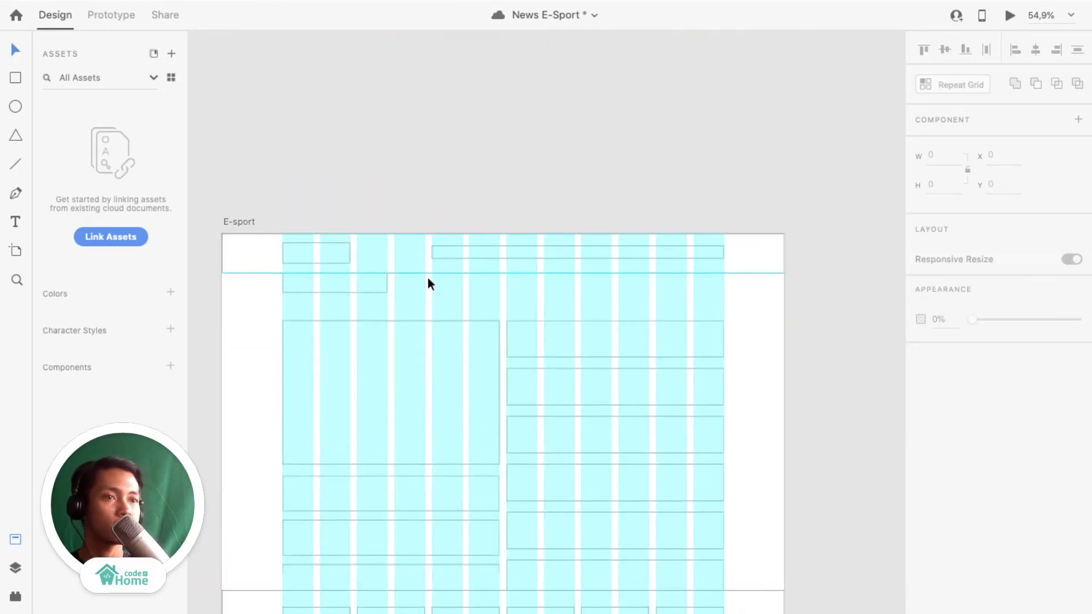
{"action": "left_click", "coordinate": [254, 224]}
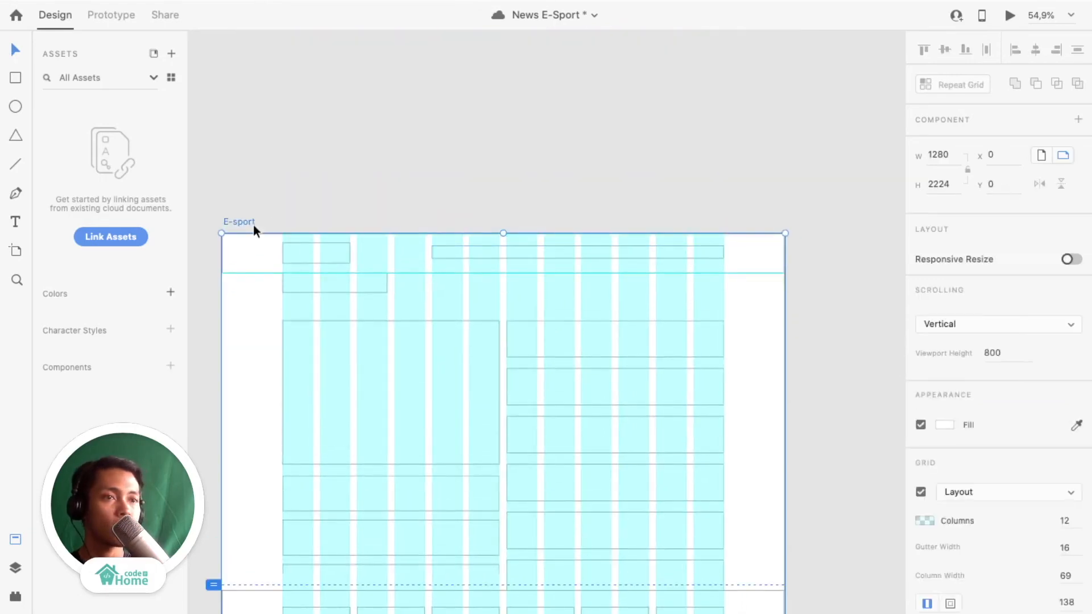
{"action": "left_click", "coordinate": [921, 491]}
{"action": "scroll", "coordinate": [575, 438], "scroll_direction": "down", "scroll_amount": 9}
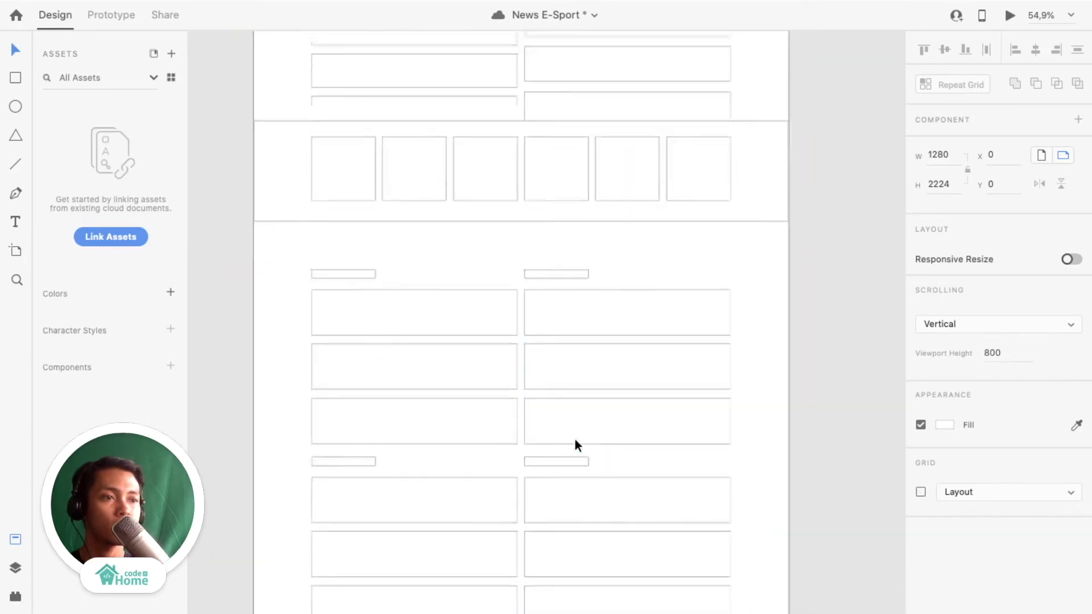
Ungroup the lower section's Repeat Grid so its headings and rows become separate rectangles.
{"action": "scroll", "coordinate": [574, 439], "scroll_direction": "down", "scroll_amount": 2}
{"action": "scroll", "coordinate": [575, 439], "scroll_direction": "up", "scroll_amount": 1}
{"action": "scroll", "coordinate": [626, 352], "scroll_direction": "down", "scroll_amount": 2}
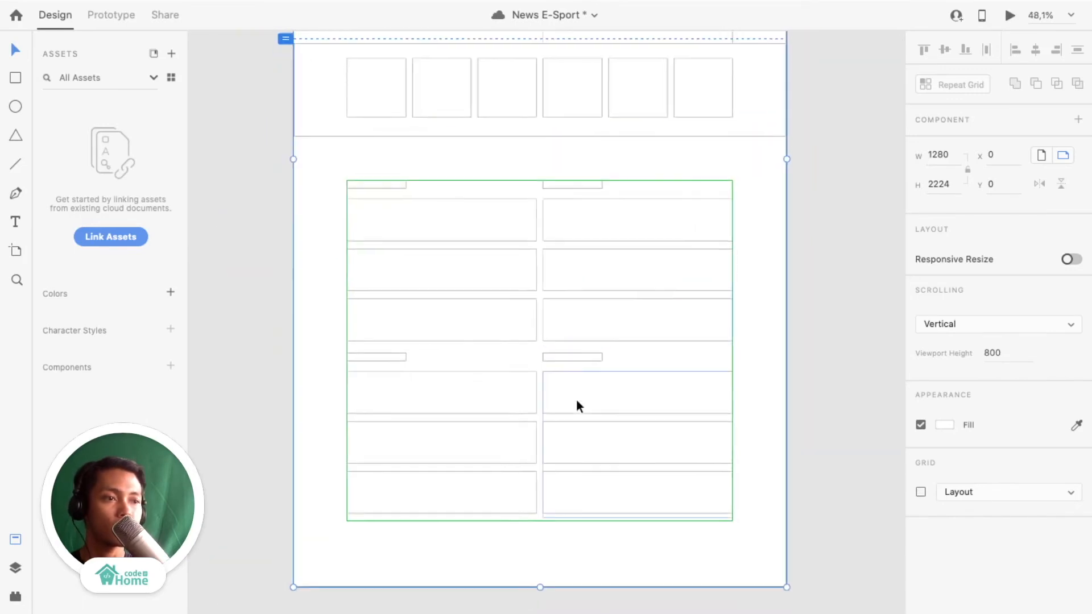
{"action": "left_click", "coordinate": [614, 300]}
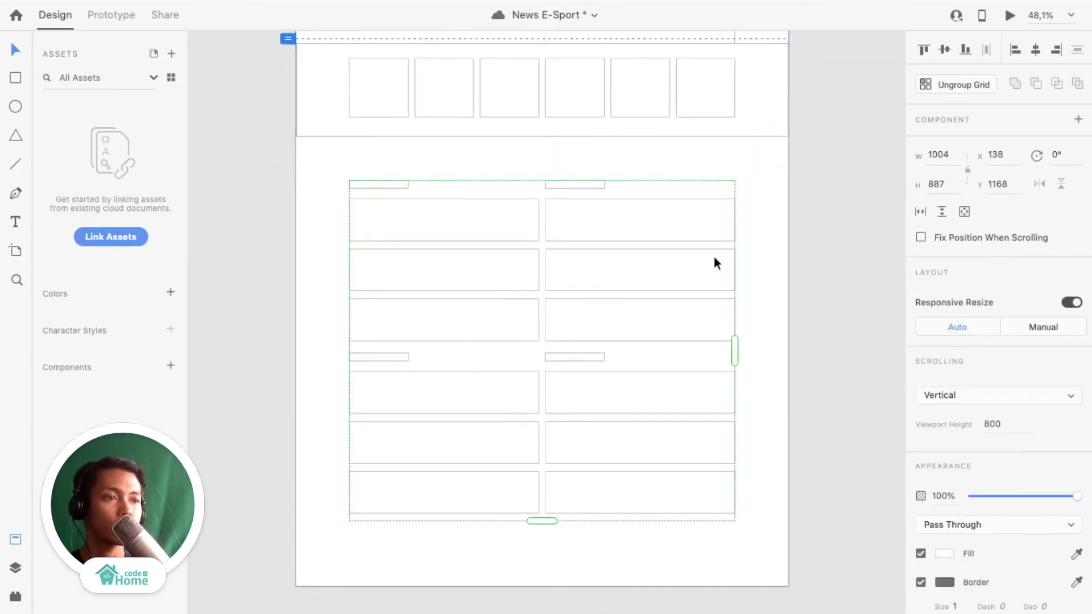
{"action": "left_click", "coordinate": [950, 86]}
{"action": "left_click", "coordinate": [794, 293]}
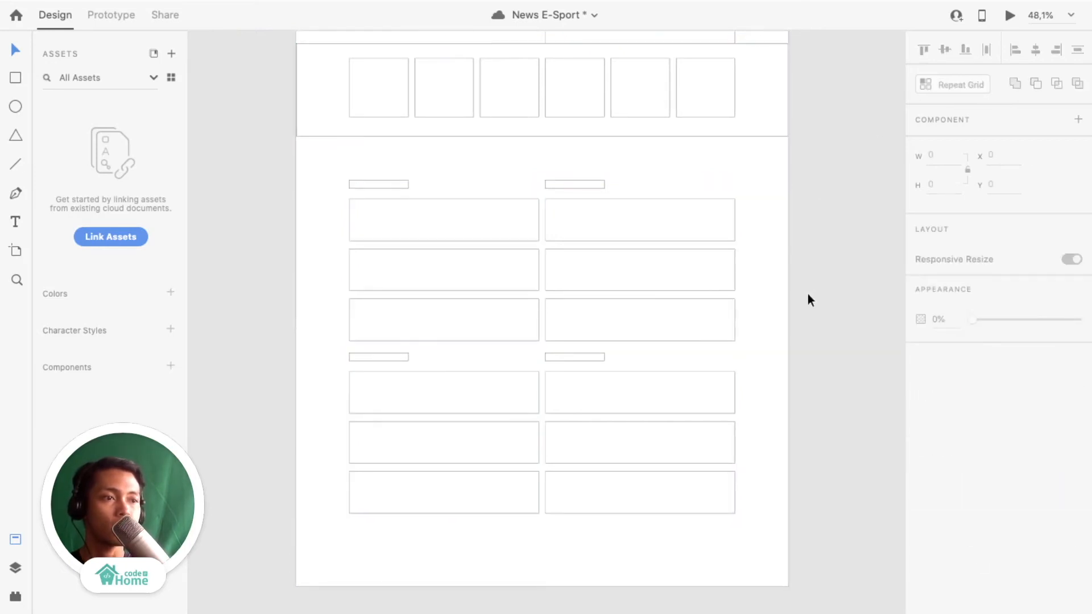
Draw a full-width footer rectangle, 1280 wide and about 61 high, along the artboard's bottom edge.
{"action": "scroll", "coordinate": [601, 415], "scroll_direction": "down", "scroll_amount": 2}
{"action": "key", "text": "r"}
{"action": "mouse_move", "coordinate": [389, 391]}
{"action": "left_mouse_down"}
{"action": "mouse_move", "coordinate": [452, 428]}
{"action": "mouse_move", "coordinate": [402, 436]}
{"action": "mouse_move", "coordinate": [393, 404]}
{"action": "mouse_move", "coordinate": [702, 422]}
{"action": "mouse_move", "coordinate": [739, 407]}
{"action": "left_mouse_up"}
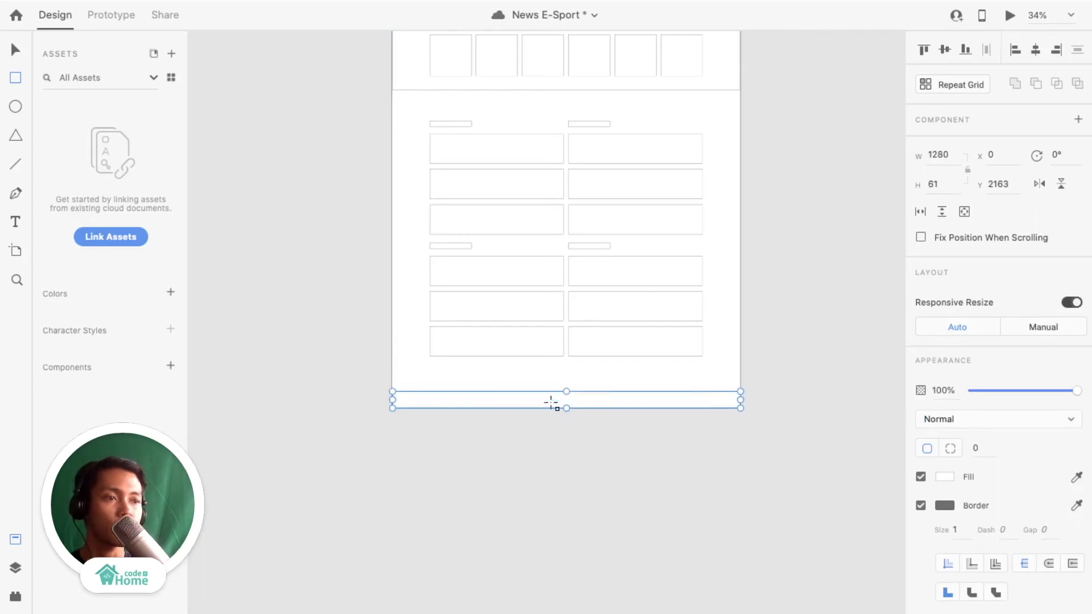
{"action": "scroll", "coordinate": [551, 404], "scroll_direction": "up", "scroll_amount": 5}
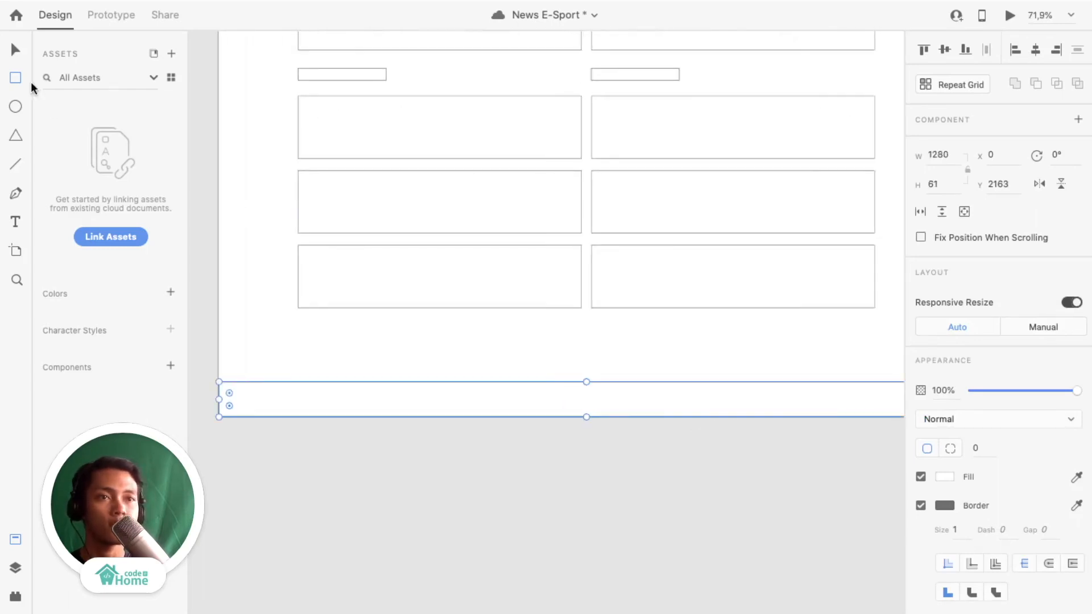
{"action": "left_click", "coordinate": [14, 50]}
{"action": "left_click", "coordinate": [421, 366]}
Change the E-sport artboard's fill from white to a very light grey.
{"action": "scroll", "coordinate": [420, 366], "scroll_direction": "down", "scroll_amount": 7}
{"action": "scroll", "coordinate": [421, 367], "scroll_direction": "up", "scroll_amount": 3}
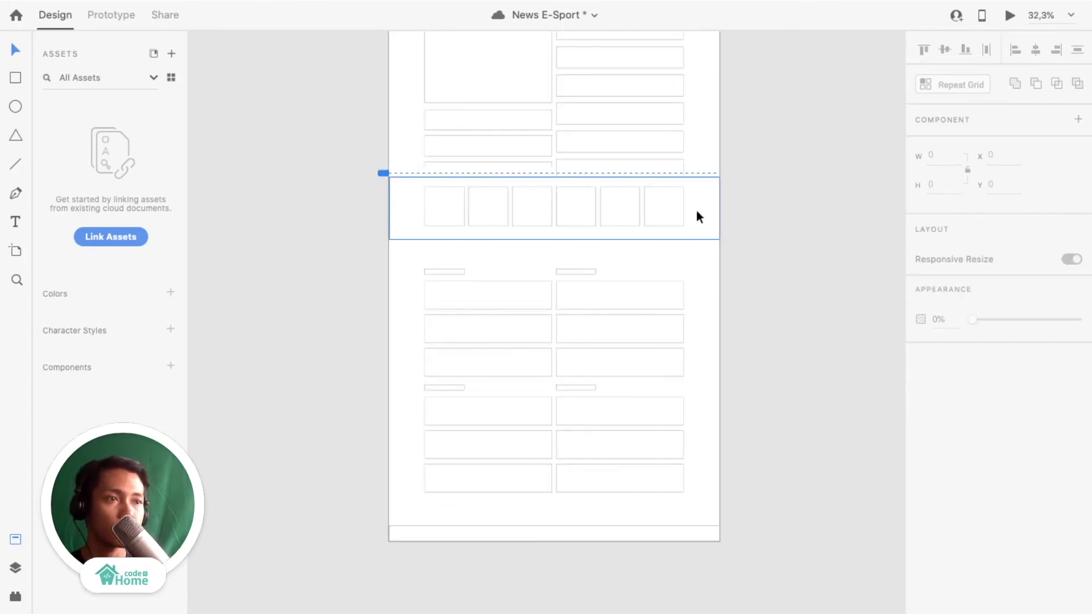
{"action": "scroll", "coordinate": [631, 209], "scroll_direction": "up", "scroll_amount": 1}
{"action": "scroll", "coordinate": [631, 209], "scroll_direction": "up", "scroll_amount": 3}
{"action": "left_click", "coordinate": [766, 199]}
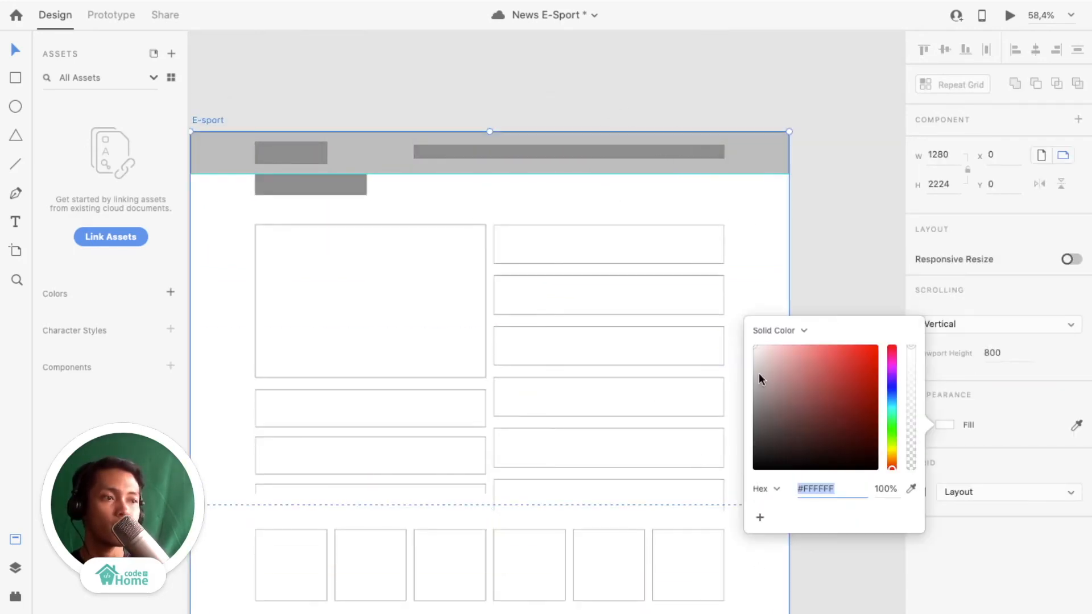
{"action": "scroll", "coordinate": [726, 278], "scroll_direction": "down", "scroll_amount": 3}
{"action": "left_click", "coordinate": [725, 278]}
Draw a heading rectangle about 107 by 21 above the large news box and copy it above the right column at X 648.
{"action": "scroll", "coordinate": [630, 159], "scroll_direction": "up", "scroll_amount": 5}
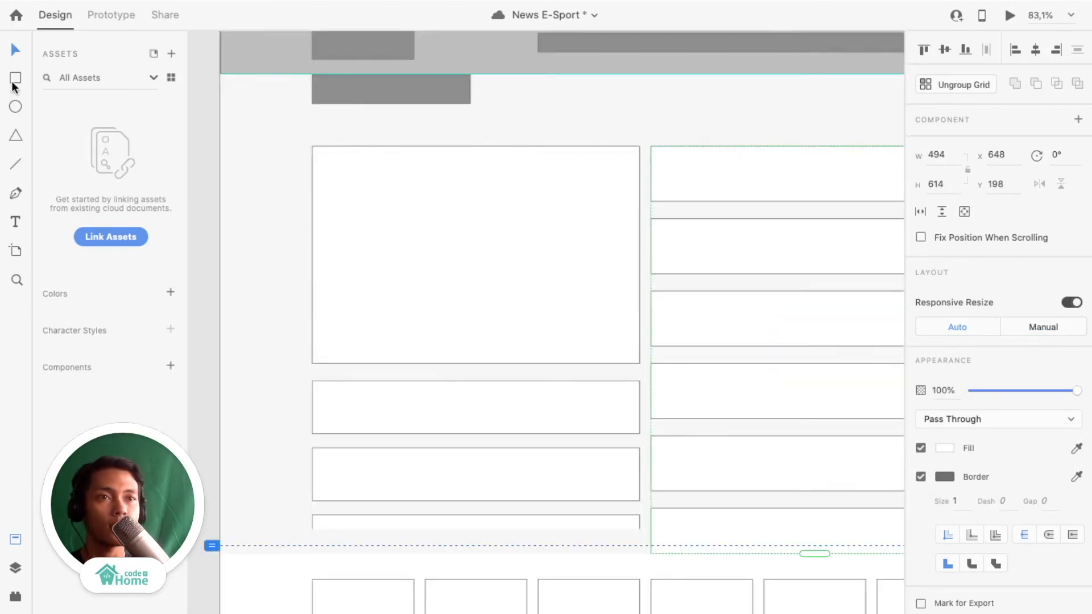
{"action": "scroll", "coordinate": [390, 168], "scroll_direction": "up", "scroll_amount": 2}
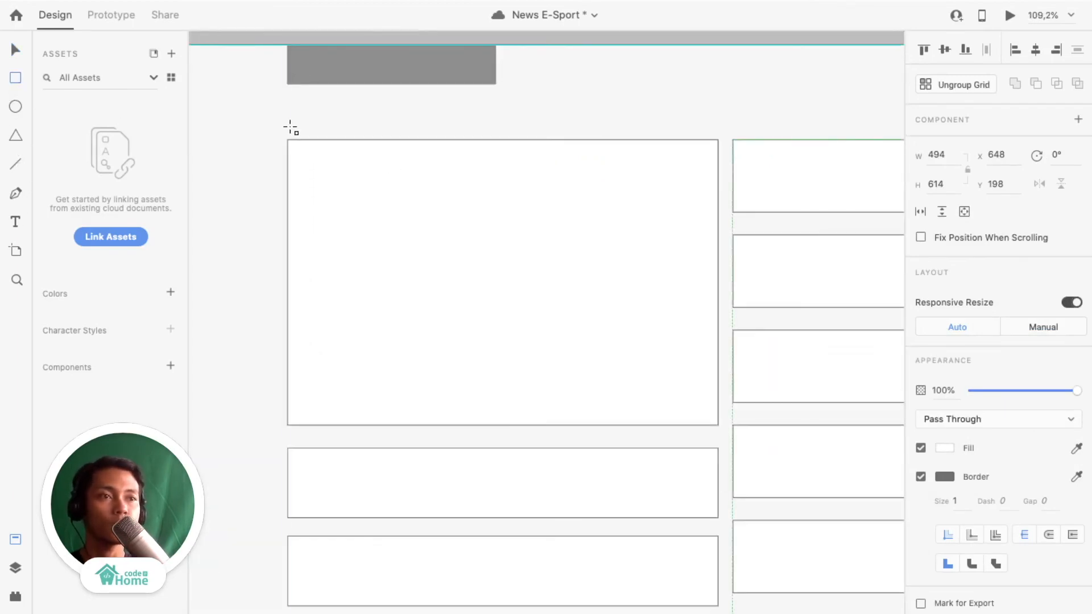
{"action": "mouse_move", "coordinate": [287, 121]}
{"action": "left_mouse_down"}
{"action": "mouse_move", "coordinate": [345, 123]}
{"action": "mouse_move", "coordinate": [381, 107]}
{"action": "left_mouse_up"}
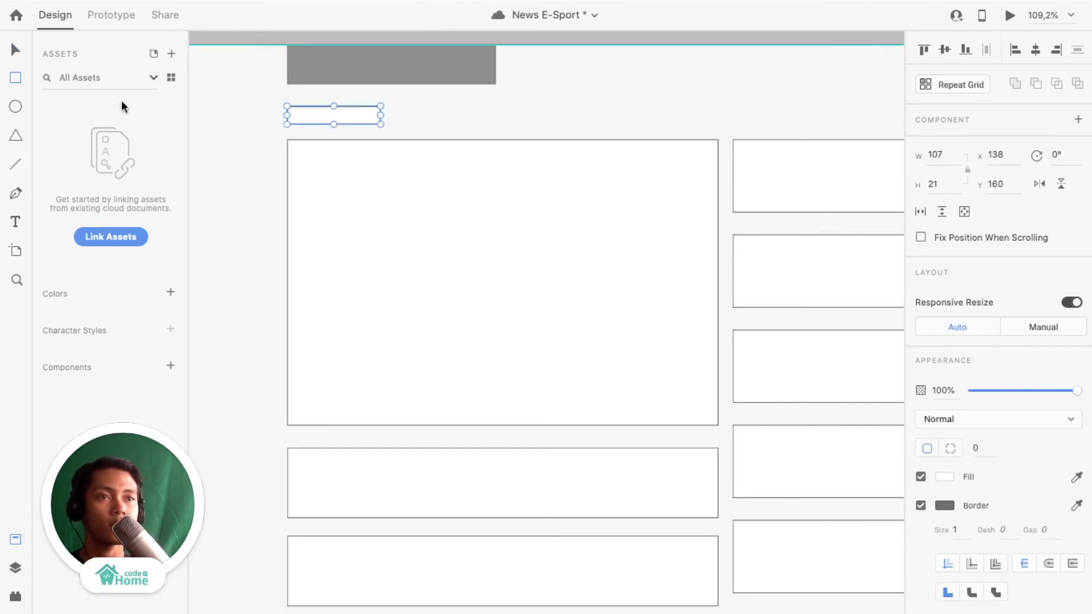
{"action": "left_click", "coordinate": [13, 50]}
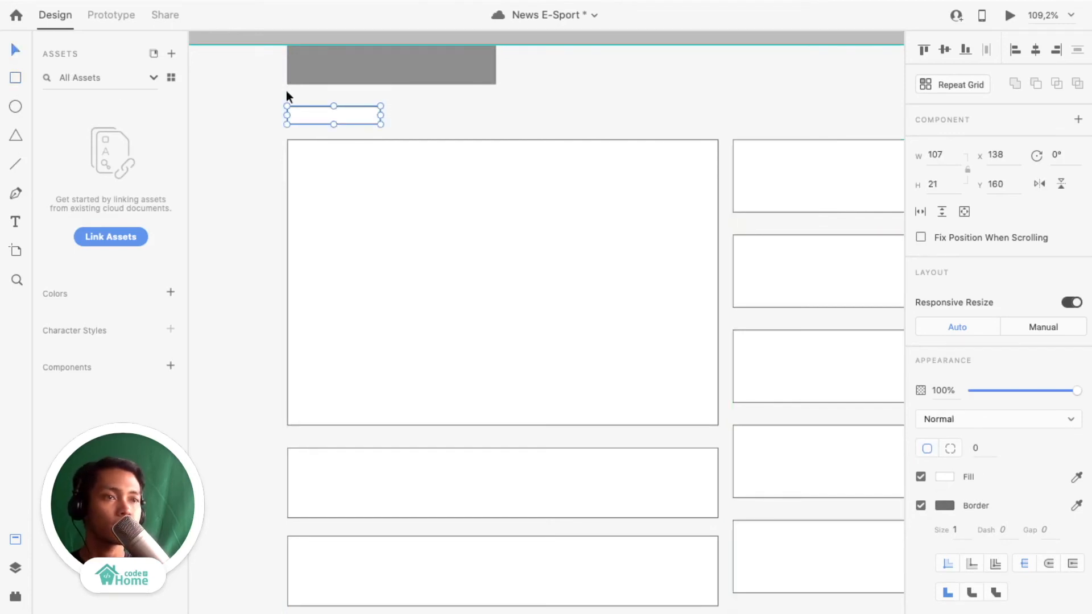
{"action": "left_click_drag", "start_coordinate": [360, 113], "coordinate": [804, 125]}
Copy the left heading rectangle into the white band above the six squares, placing it at X 138, Y 812.
{"action": "scroll", "coordinate": [804, 125], "scroll_direction": "down", "scroll_amount": 5}
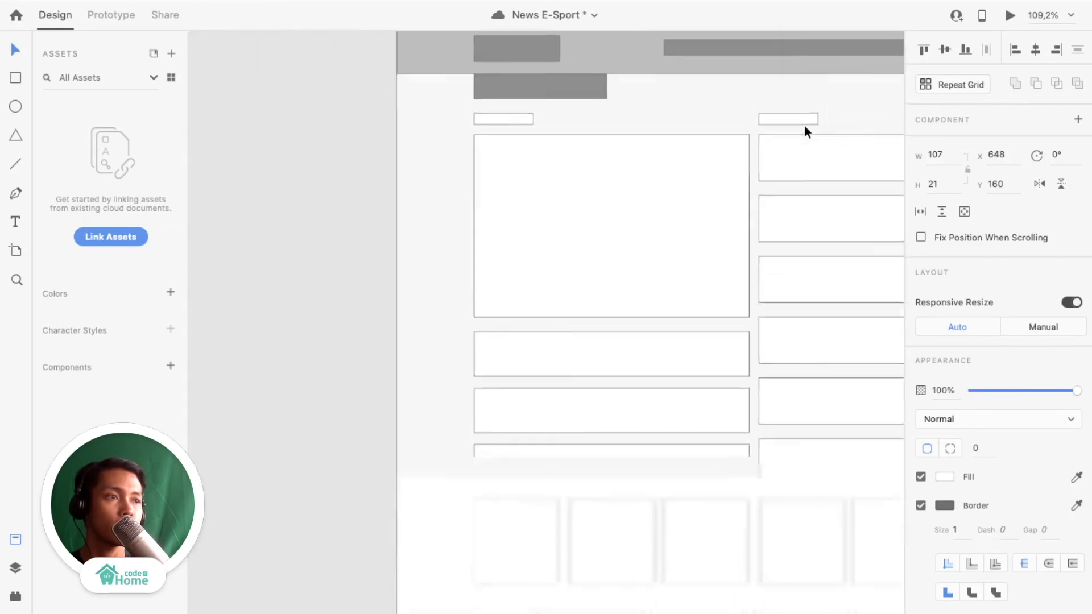
{"action": "scroll", "coordinate": [636, 265], "scroll_direction": "down", "scroll_amount": 2}
{"action": "scroll", "coordinate": [636, 265], "scroll_direction": "right", "scroll_amount": 3}
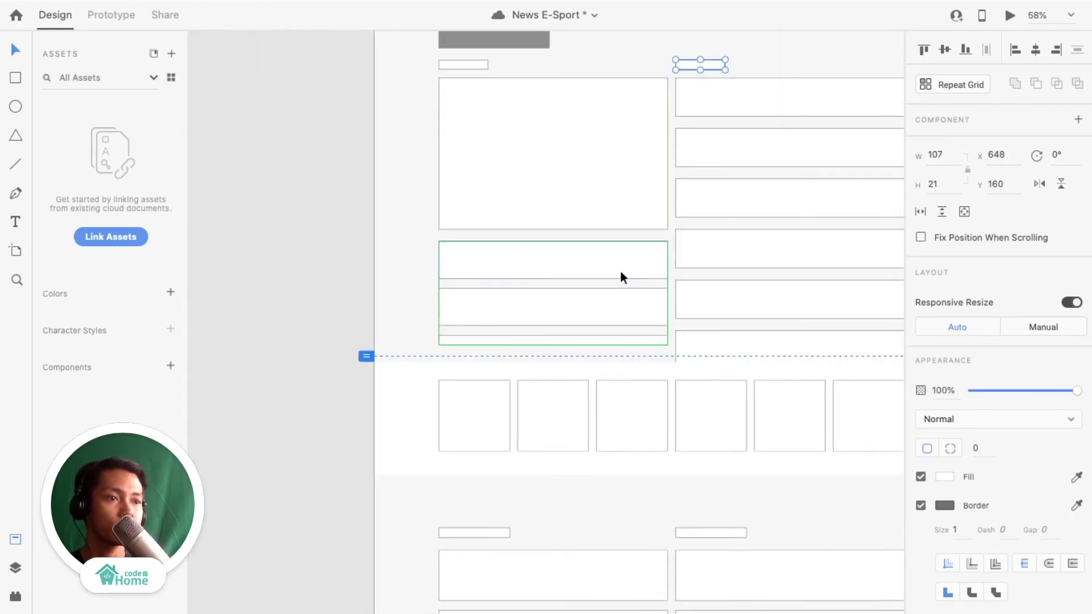
{"action": "left_click", "coordinate": [468, 408]}
{"action": "left_click", "coordinate": [469, 60]}
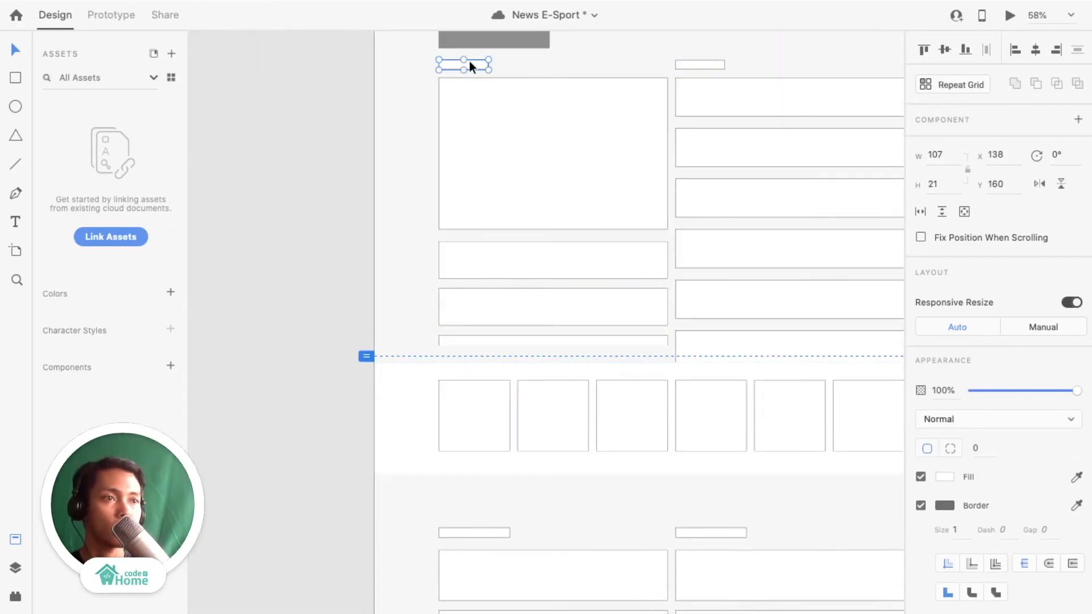
{"action": "right_click", "coordinate": [469, 60]}
{"action": "left_click", "coordinate": [419, 214]}
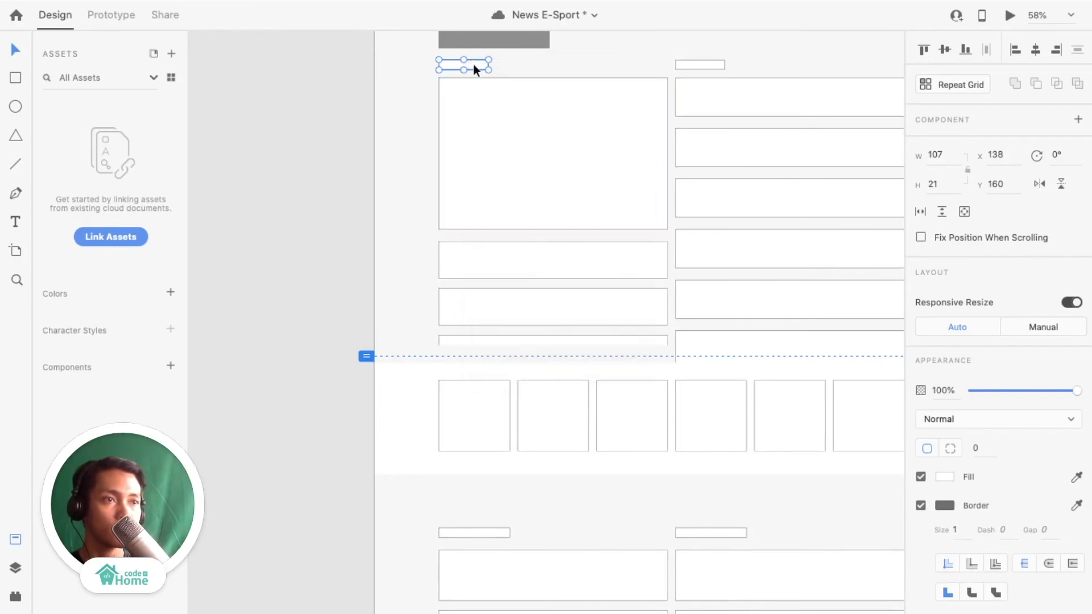
{"action": "right_click", "coordinate": [473, 64]}
{"action": "left_click", "coordinate": [444, 124]}
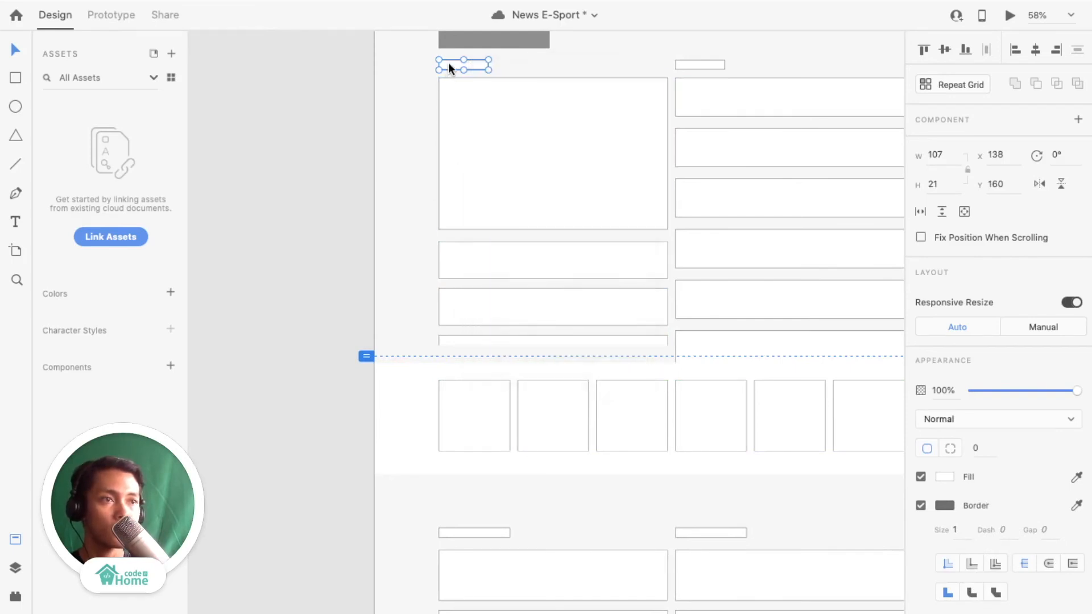
{"action": "left_click_drag", "start_coordinate": [449, 63], "coordinate": [405, 360]}
{"action": "scroll", "coordinate": [470, 389], "scroll_direction": "up", "scroll_amount": 5}
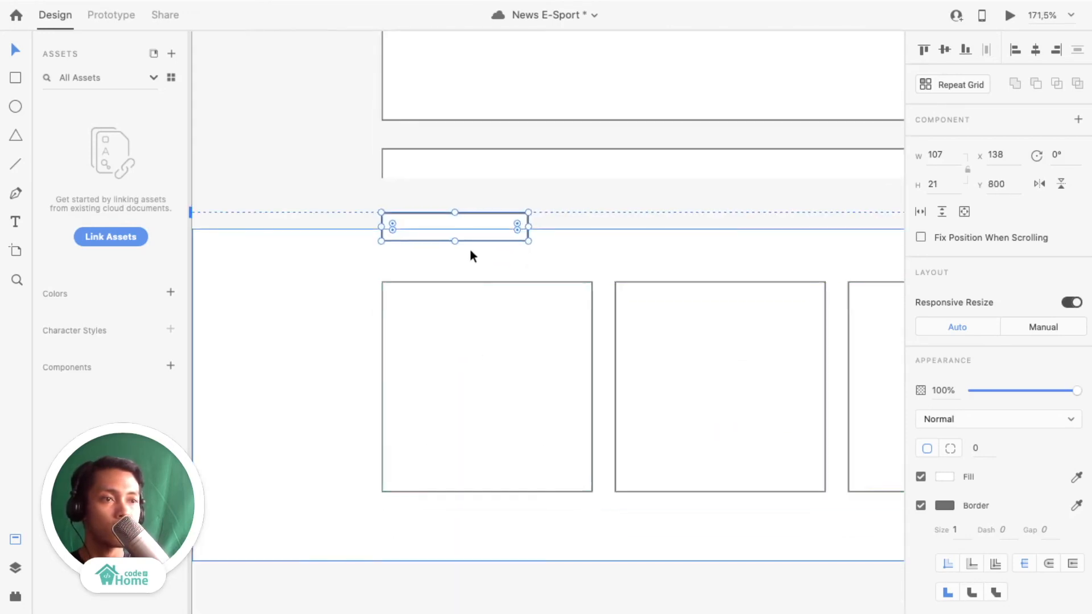
{"action": "left_click_drag", "start_coordinate": [463, 228], "coordinate": [463, 248]}
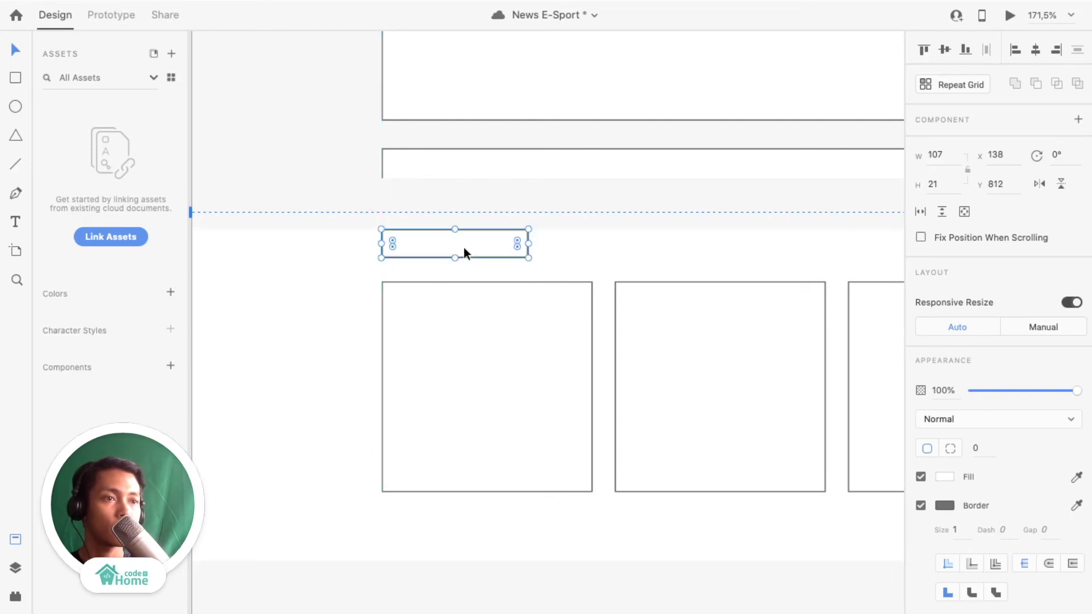
Move the copied heading and the row of six squares down together within the white band, to Y 837.
{"action": "left_click", "coordinate": [463, 336], "text": "shift"}
{"action": "left_click_drag", "start_coordinate": [494, 331], "coordinate": [494, 368]}
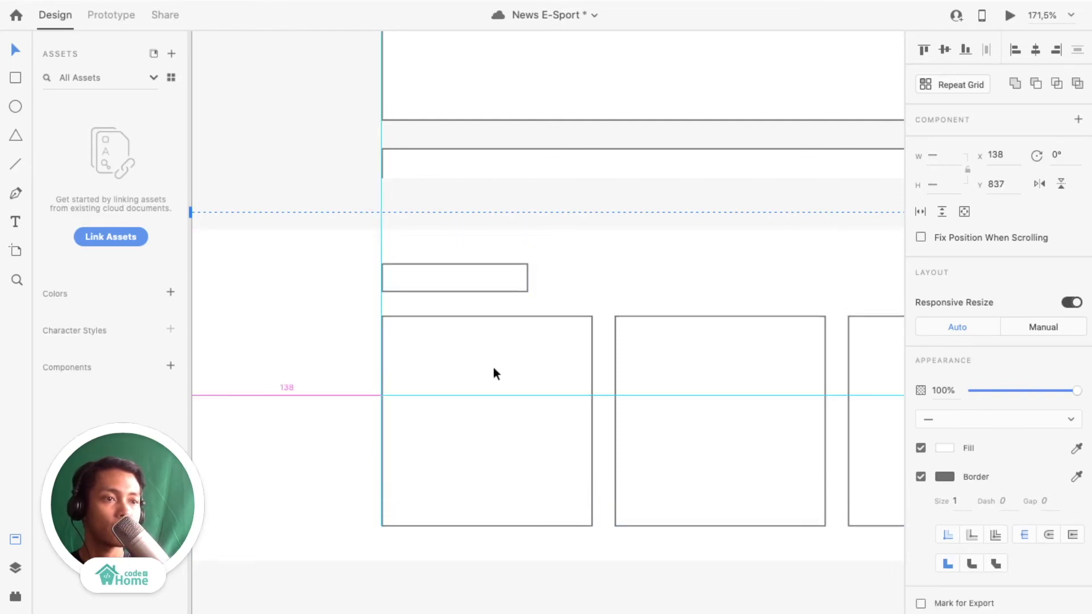
{"action": "scroll", "coordinate": [494, 368], "scroll_direction": "down", "scroll_amount": 5}
{"action": "scroll", "coordinate": [493, 367], "scroll_direction": "down", "scroll_amount": 3}
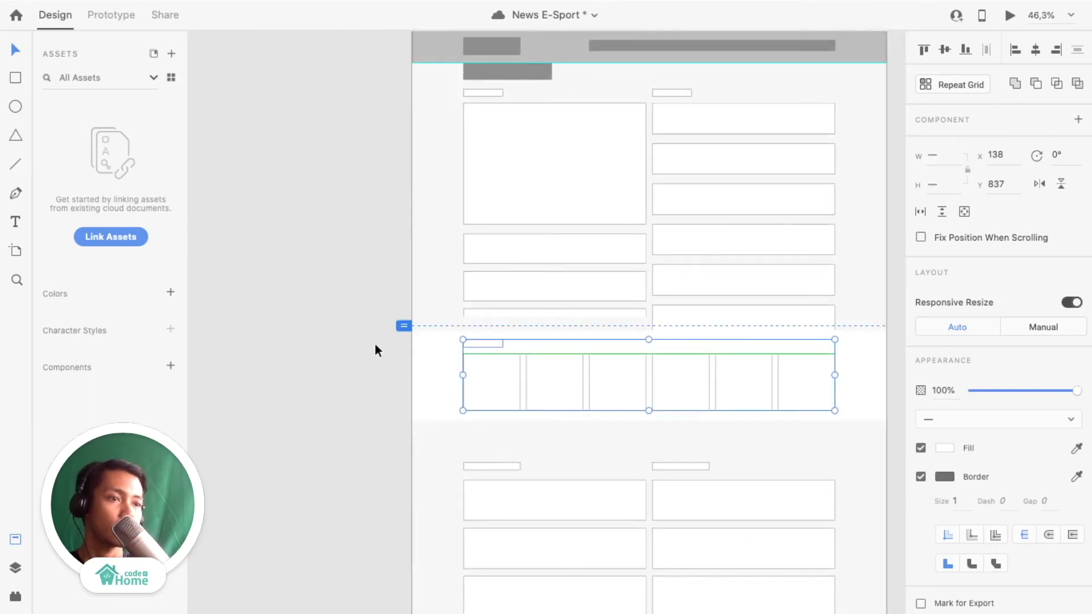
Ungroup the Repeat Grids of the right column's rows and of the rows under the large news box.
{"action": "left_click", "coordinate": [634, 441]}
{"action": "scroll", "coordinate": [635, 441], "scroll_direction": "down", "scroll_amount": 5}
{"action": "scroll", "coordinate": [635, 442], "scroll_direction": "up", "scroll_amount": 8}
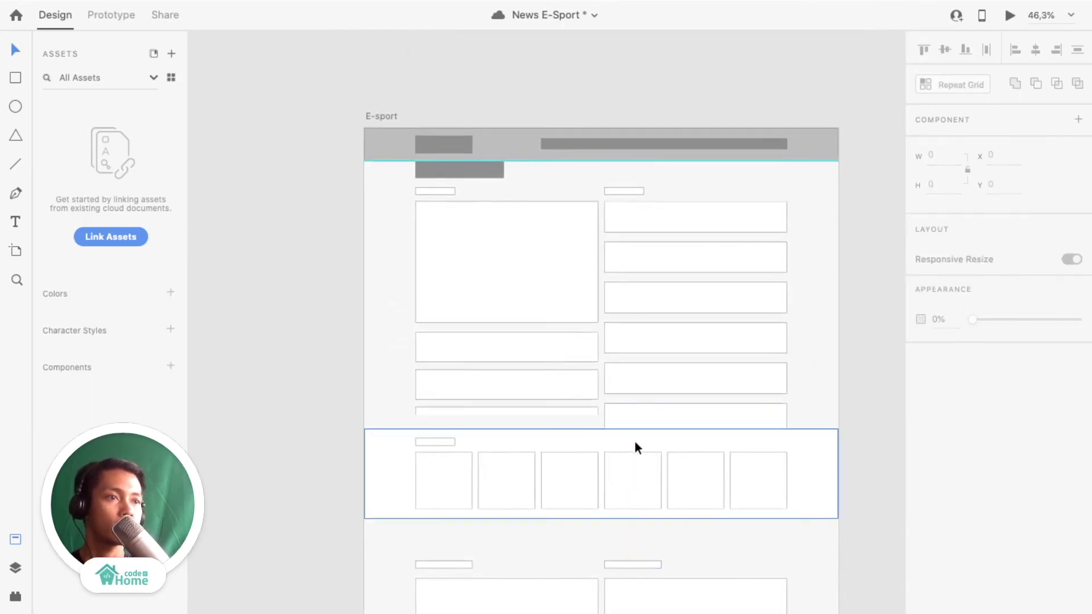
{"action": "left_click", "coordinate": [695, 255]}
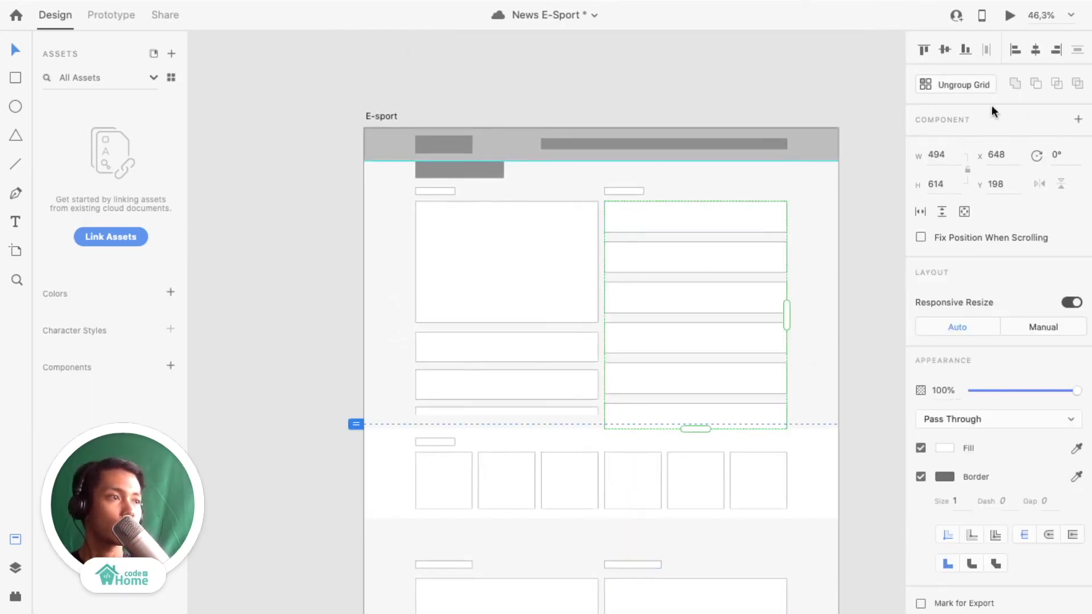
{"action": "left_click", "coordinate": [966, 86]}
{"action": "left_click", "coordinate": [817, 209]}
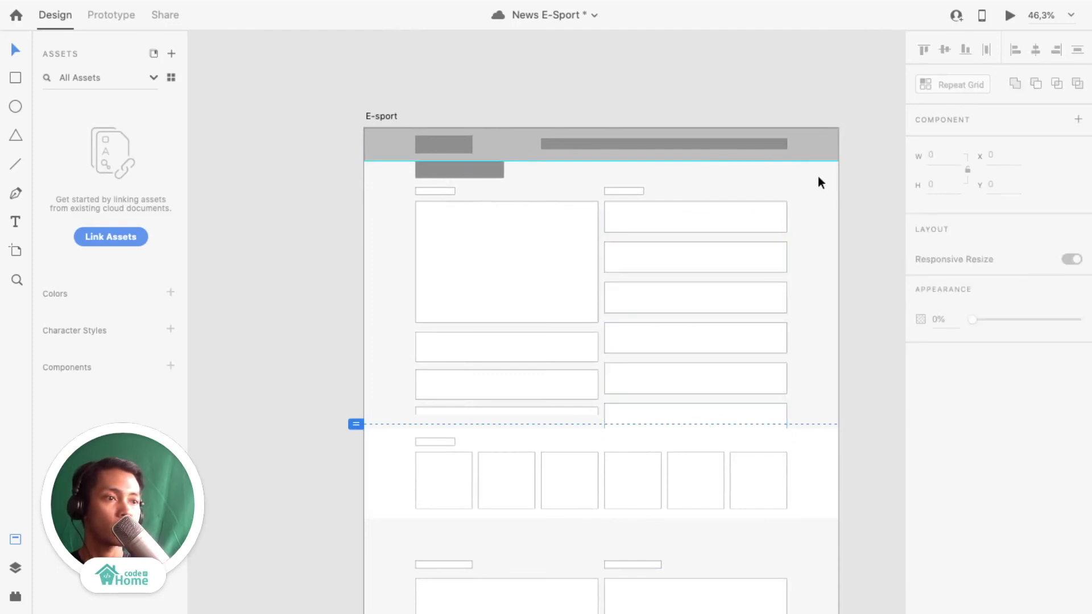
{"action": "left_click_drag", "start_coordinate": [819, 182], "coordinate": [425, 380]}
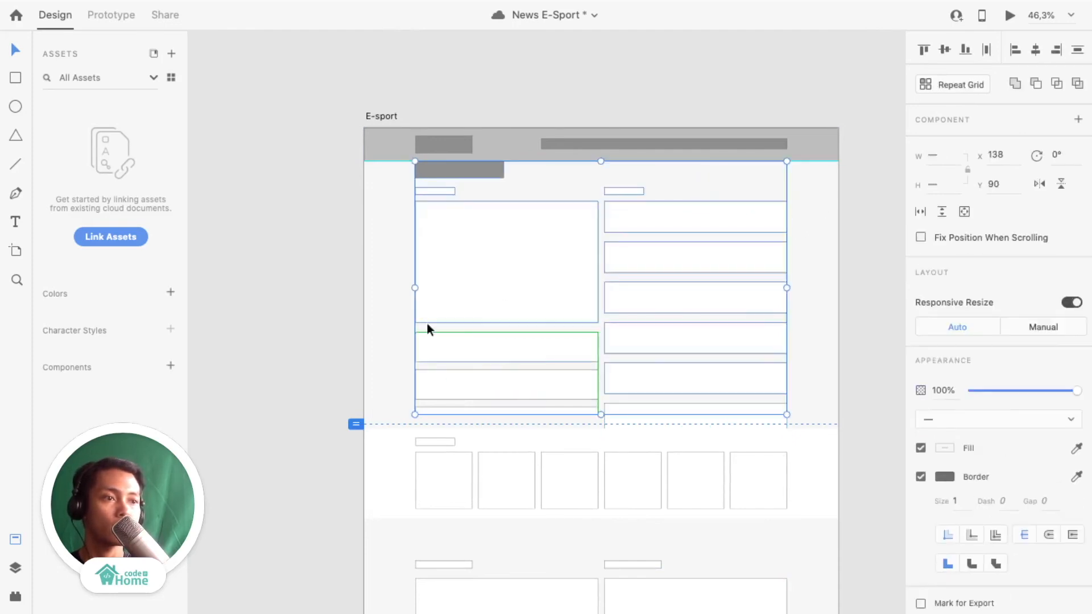
{"action": "left_click", "coordinate": [378, 310]}
{"action": "left_click", "coordinate": [480, 351]}
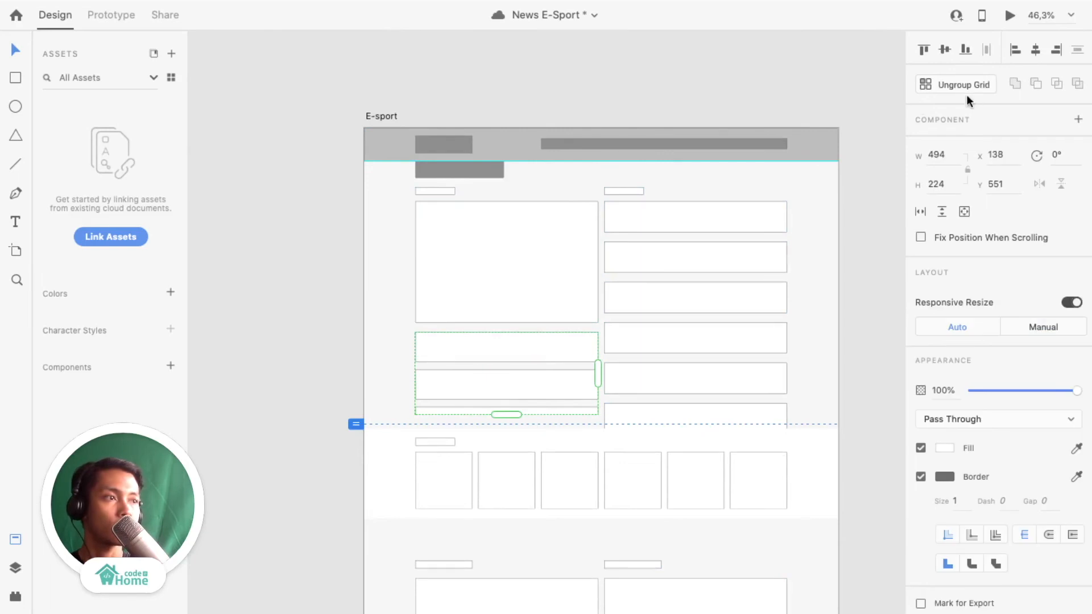
{"action": "left_click", "coordinate": [965, 88]}
Fill the top section's headings, large box and rows with #8E8E8E, sampled from the dark grey rectangle under the header.
{"action": "left_click_drag", "start_coordinate": [790, 203], "coordinate": [394, 420]}
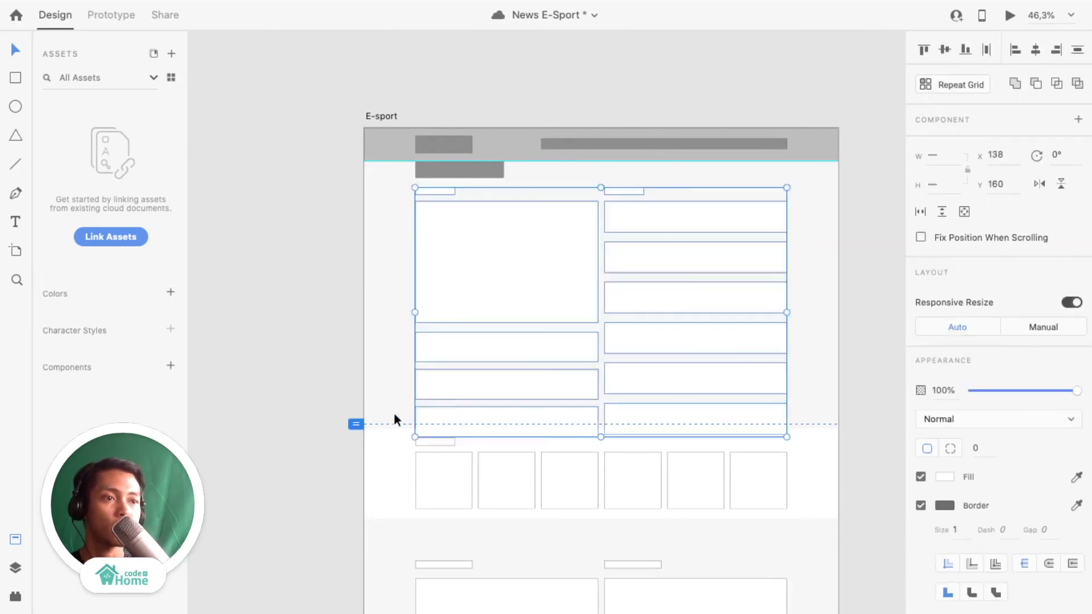
{"action": "left_click", "coordinate": [942, 477]}
{"action": "left_click", "coordinate": [911, 540]}
{"action": "left_click", "coordinate": [481, 168]}
{"action": "scroll", "coordinate": [481, 168], "scroll_direction": "down", "scroll_amount": 5}
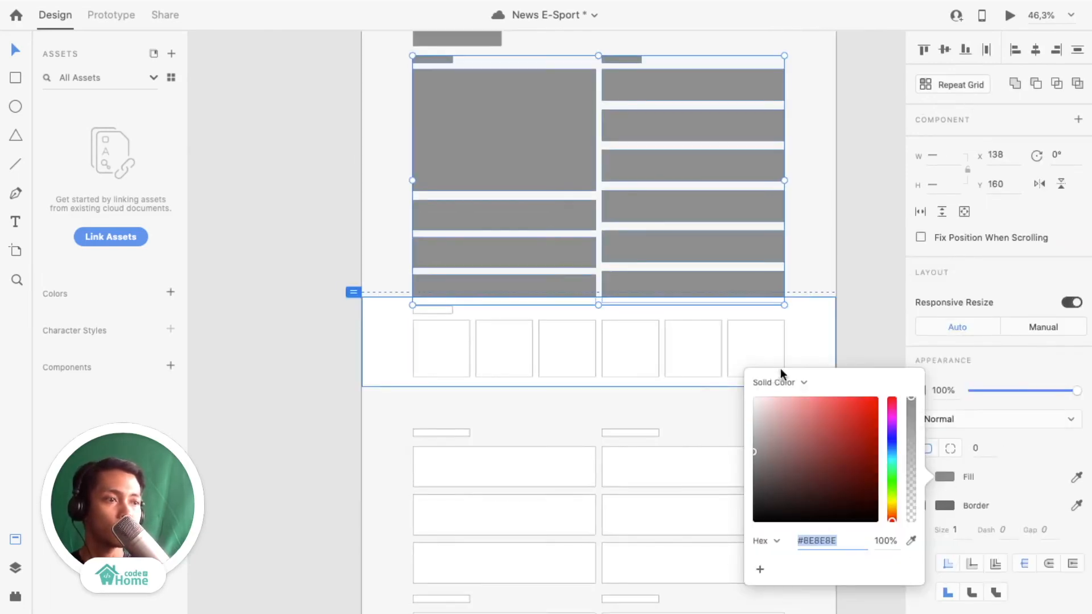
{"action": "left_click", "coordinate": [806, 343]}
Move the white band with its heading and six squares down to Y 859, clear of the grey rows above.
{"action": "scroll", "coordinate": [670, 363], "scroll_direction": "up", "scroll_amount": 4}
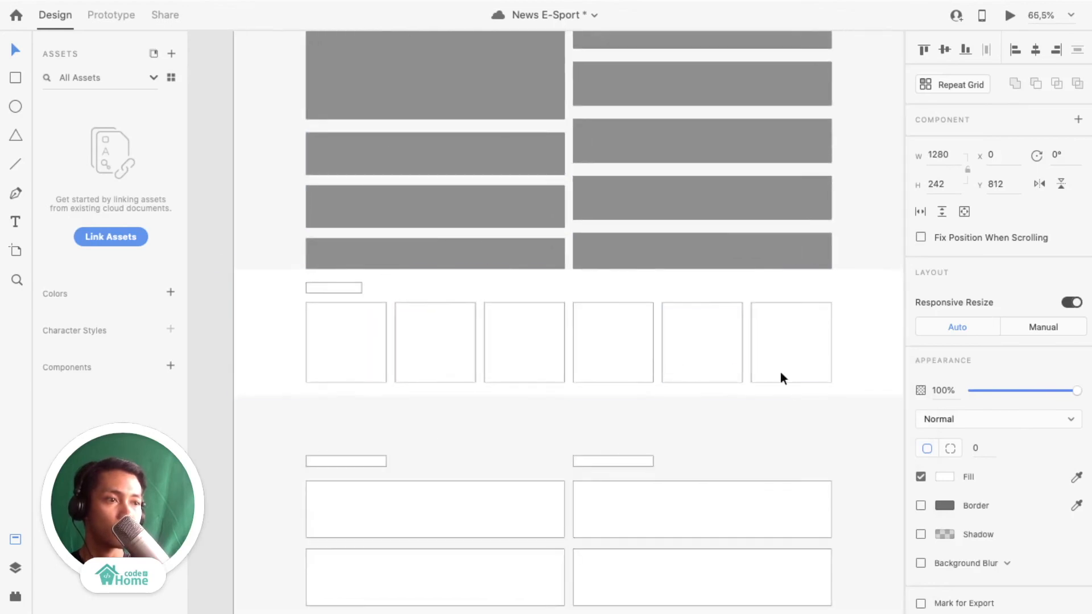
{"action": "left_click_drag", "start_coordinate": [881, 420], "coordinate": [263, 333]}
{"action": "key", "text": "super+z"}
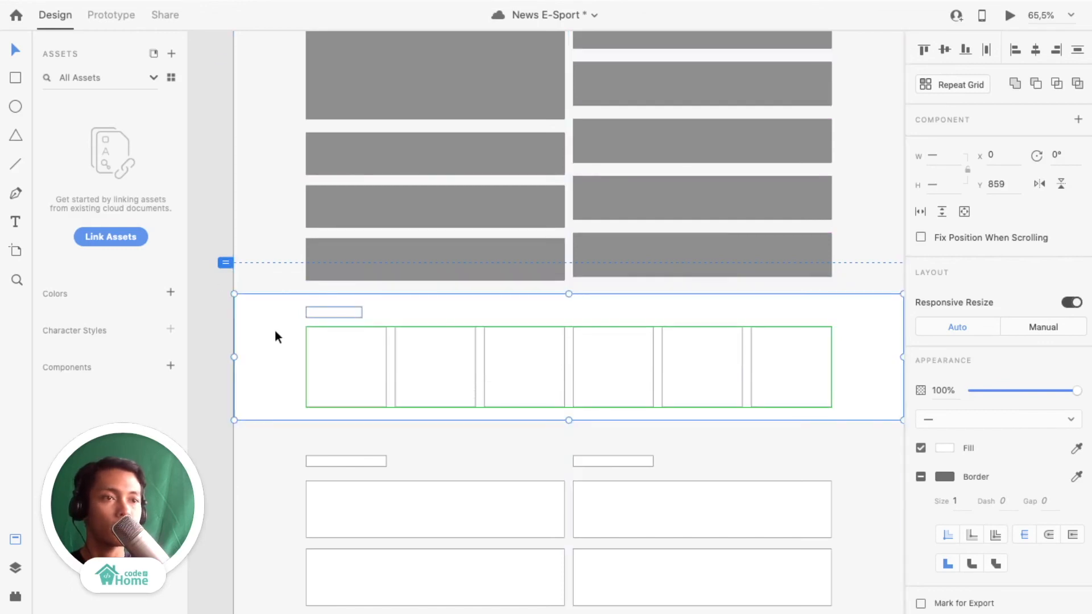
{"action": "left_click", "coordinate": [259, 357], "text": "shift"}
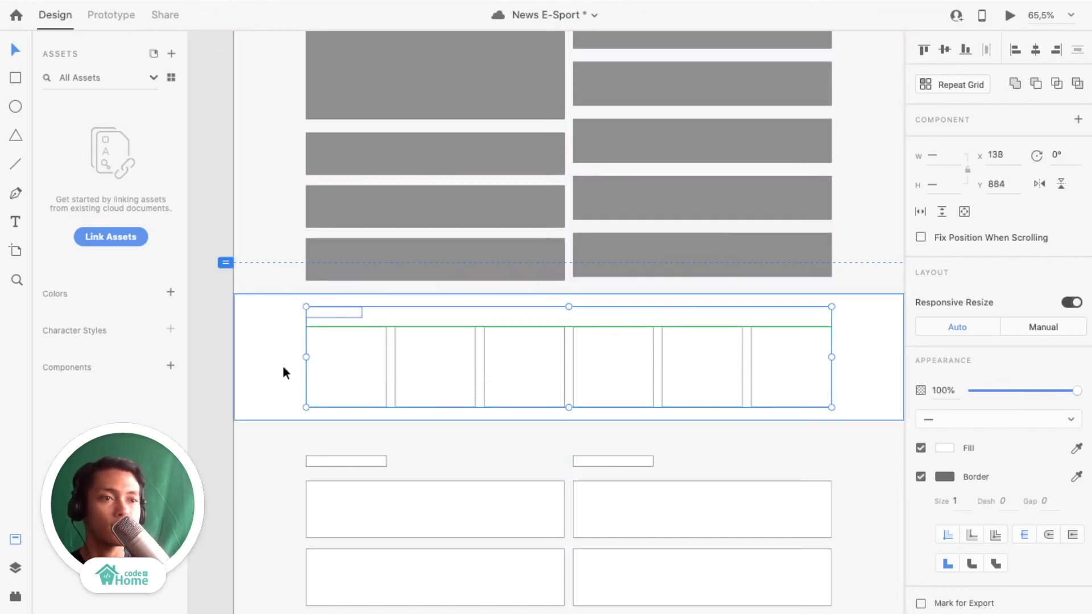
{"action": "left_click", "coordinate": [263, 367]}
{"action": "left_click", "coordinate": [216, 311]}
Fill the band behind the six squares with a light grey darker than the artboard background and lock it.
{"action": "scroll", "coordinate": [319, 372], "scroll_direction": "down", "scroll_amount": 3}
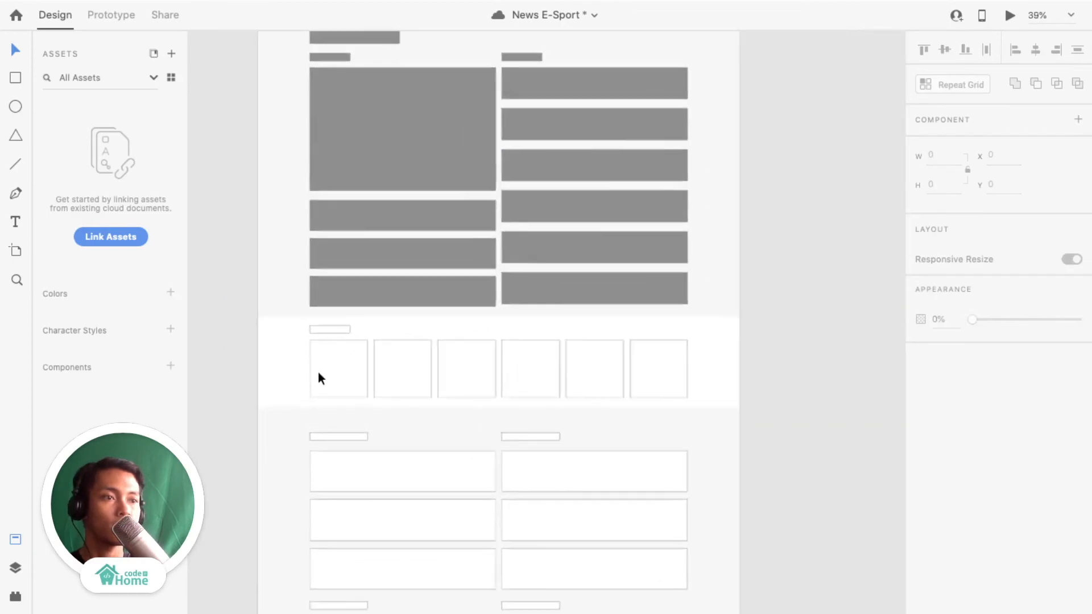
{"action": "left_click", "coordinate": [292, 370]}
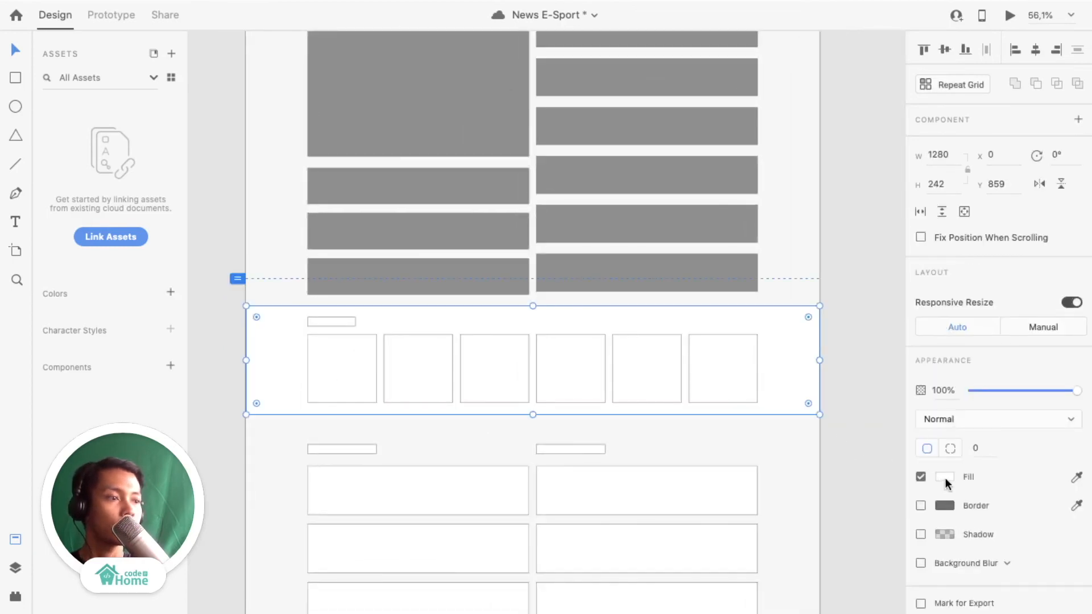
{"action": "left_click", "coordinate": [945, 479]}
{"action": "left_click", "coordinate": [754, 416]}
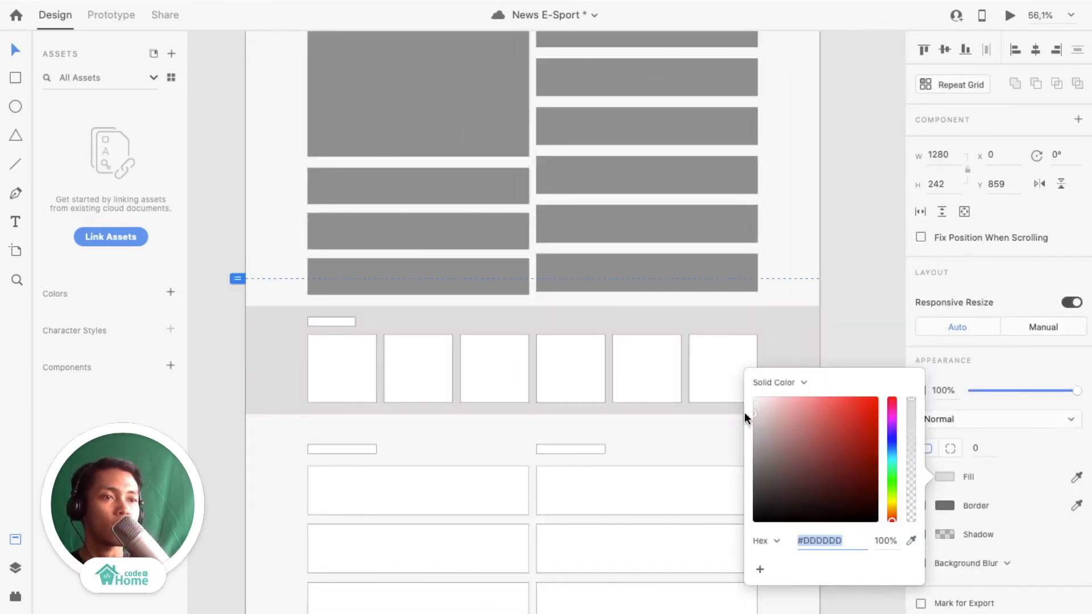
{"action": "left_click", "coordinate": [784, 336]}
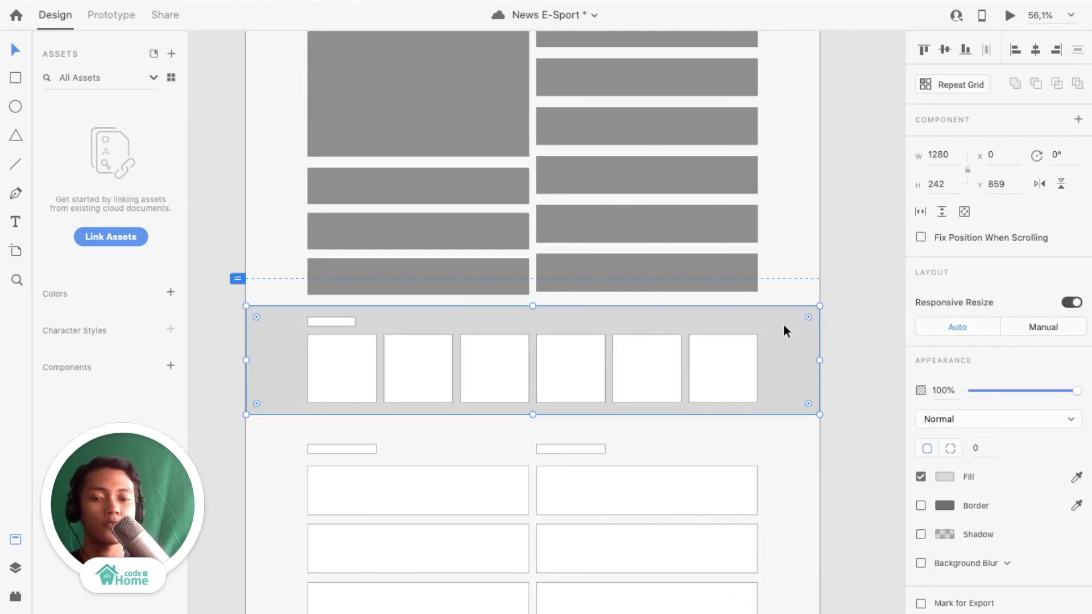
{"action": "key", "text": "ctrl+l"}
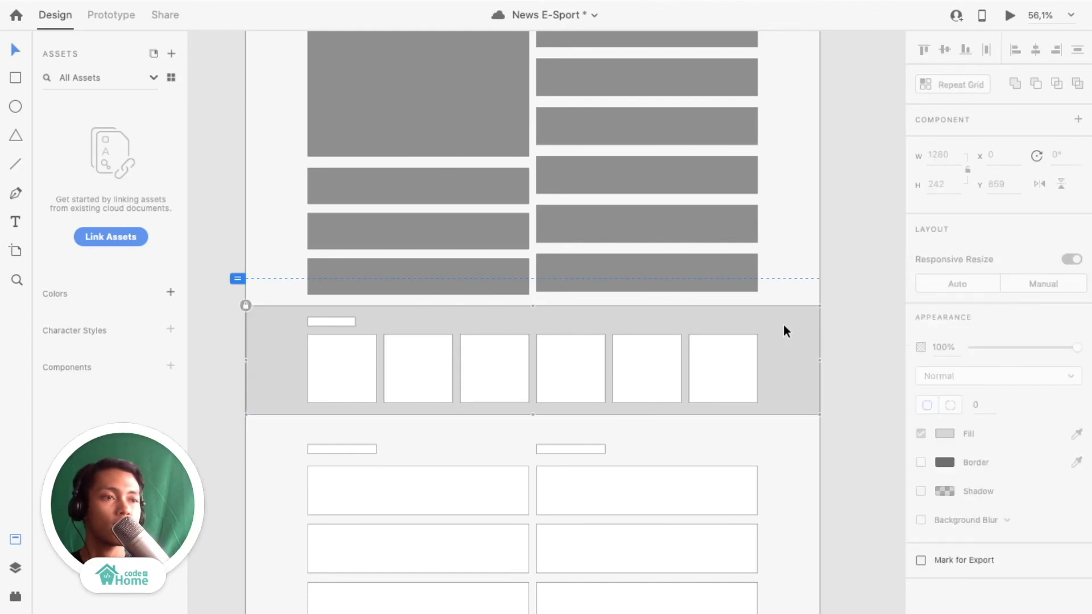
Ungroup the Repeat Grid of six squares and fill the squares and their heading with #8E8E8E, sampled from the grey rows above.
{"action": "left_click_drag", "start_coordinate": [793, 317], "coordinate": [444, 322]}
{"action": "left_click", "coordinate": [336, 367]}
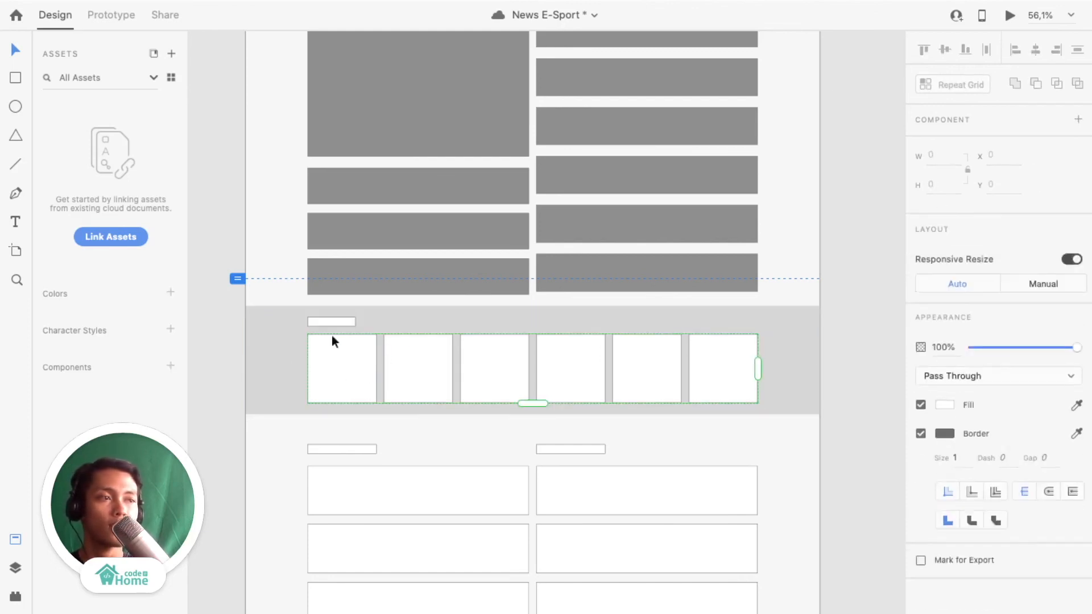
{"action": "left_click", "coordinate": [953, 87]}
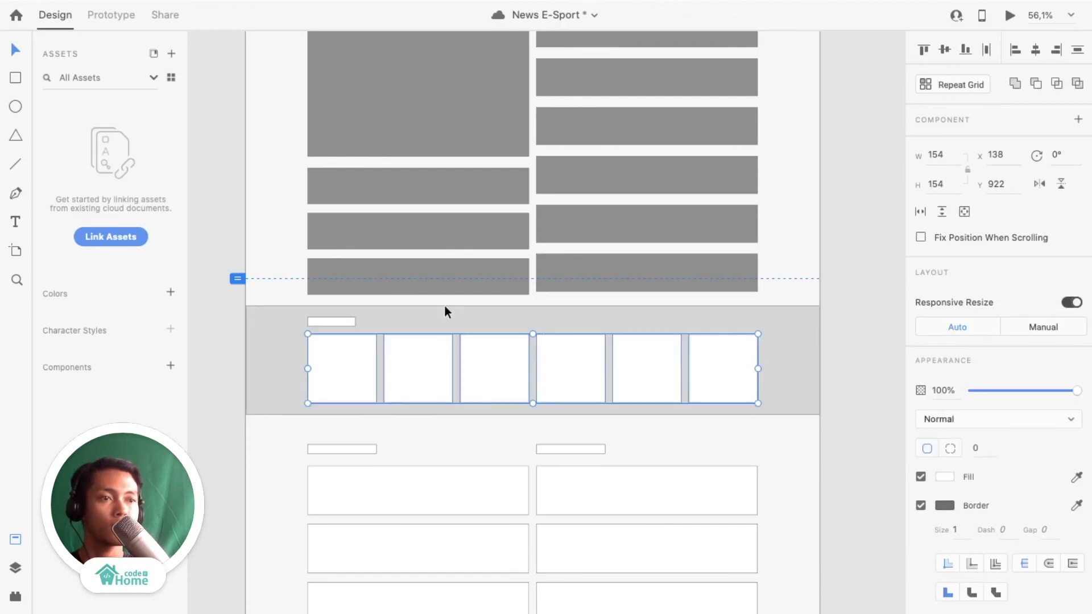
{"action": "left_click", "coordinate": [333, 320], "text": "shift"}
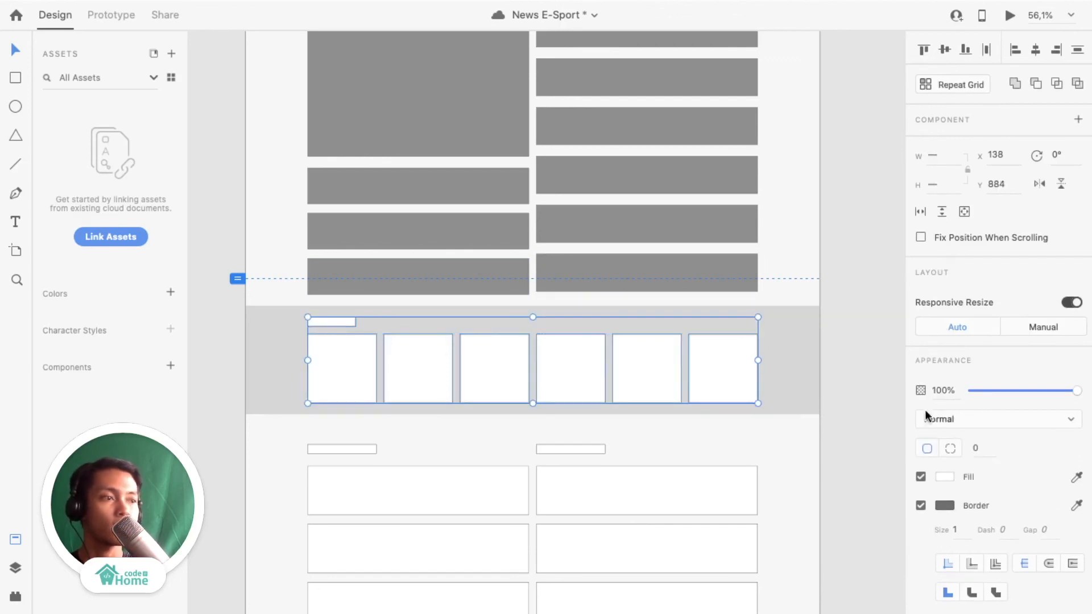
{"action": "left_click", "coordinate": [948, 481]}
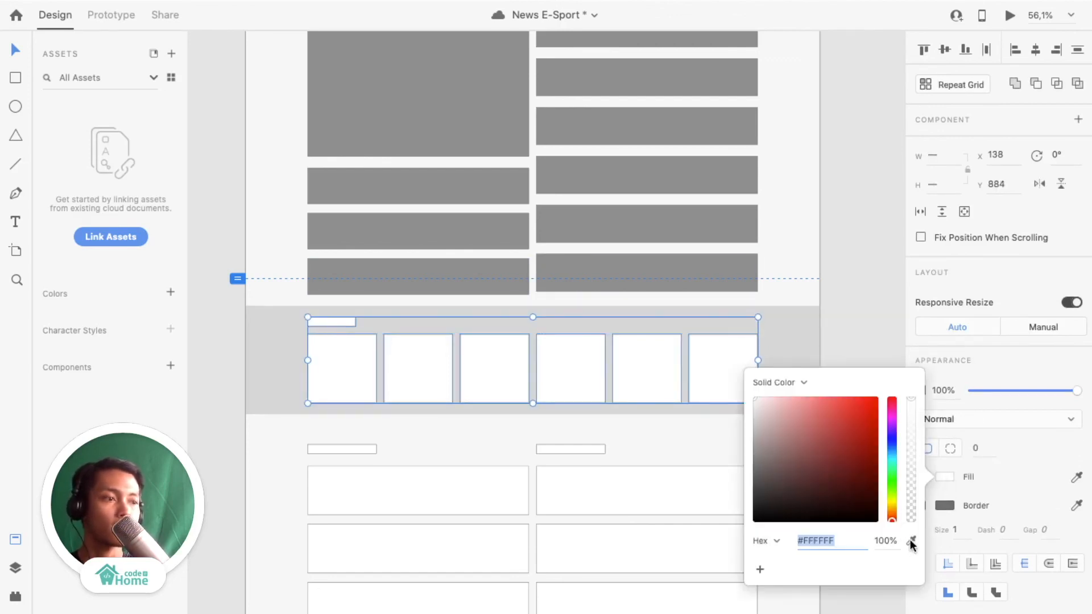
{"action": "left_click", "coordinate": [910, 542]}
{"action": "left_click", "coordinate": [705, 184]}
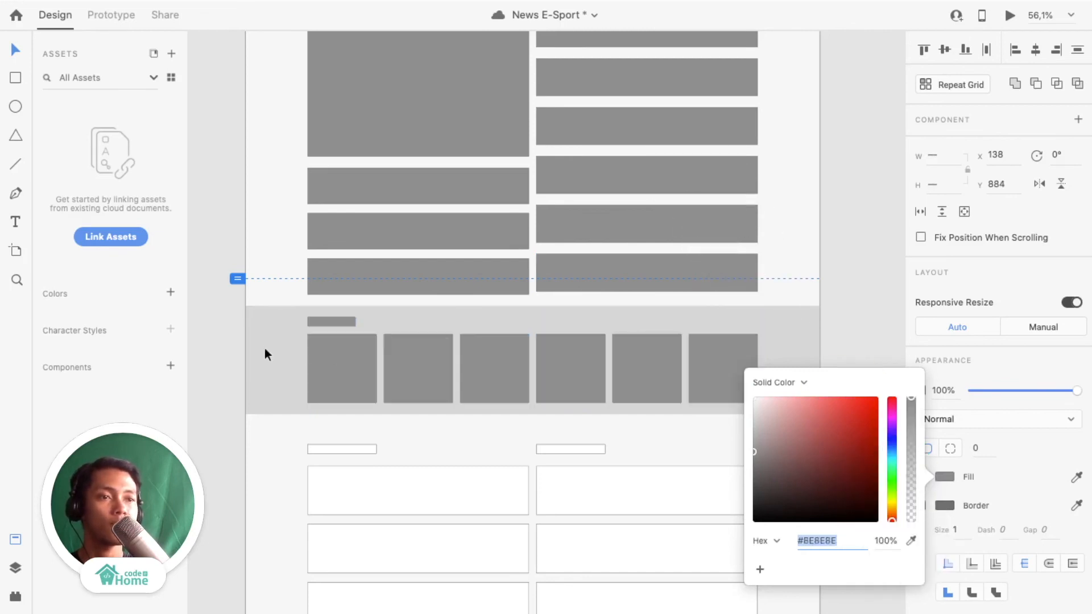
{"action": "left_click", "coordinate": [264, 354]}
Fill the four lower news blocks, headings and rows included, with the dark grey sampled from the squares in the band.
{"action": "scroll", "coordinate": [390, 429], "scroll_direction": "down", "scroll_amount": 5}
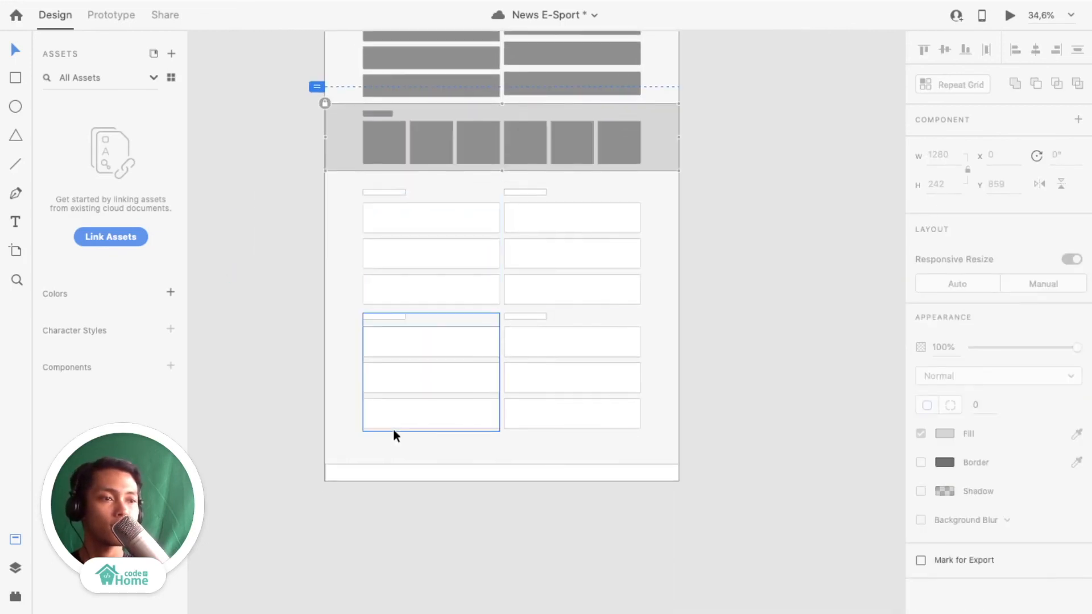
{"action": "left_click_drag", "start_coordinate": [653, 434], "coordinate": [347, 187]}
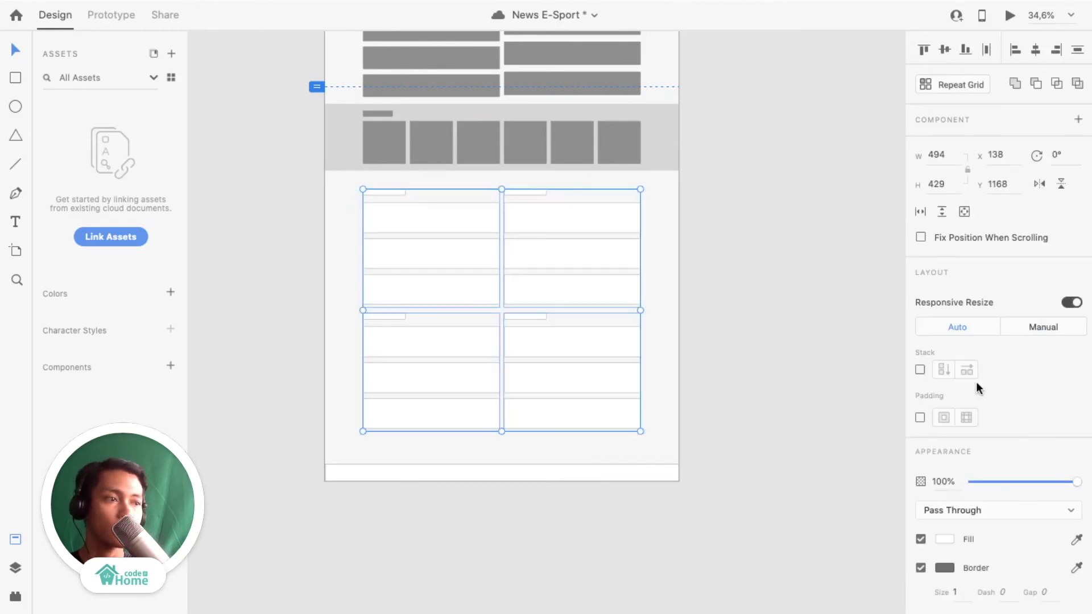
{"action": "left_click", "coordinate": [942, 538]}
{"action": "mouse_move", "coordinate": [798, 465]}
{"action": "left_mouse_down"}
{"action": "mouse_move", "coordinate": [705, 425]}
{"action": "mouse_move", "coordinate": [696, 424]}
{"action": "mouse_move", "coordinate": [694, 451]}
{"action": "left_mouse_up"}
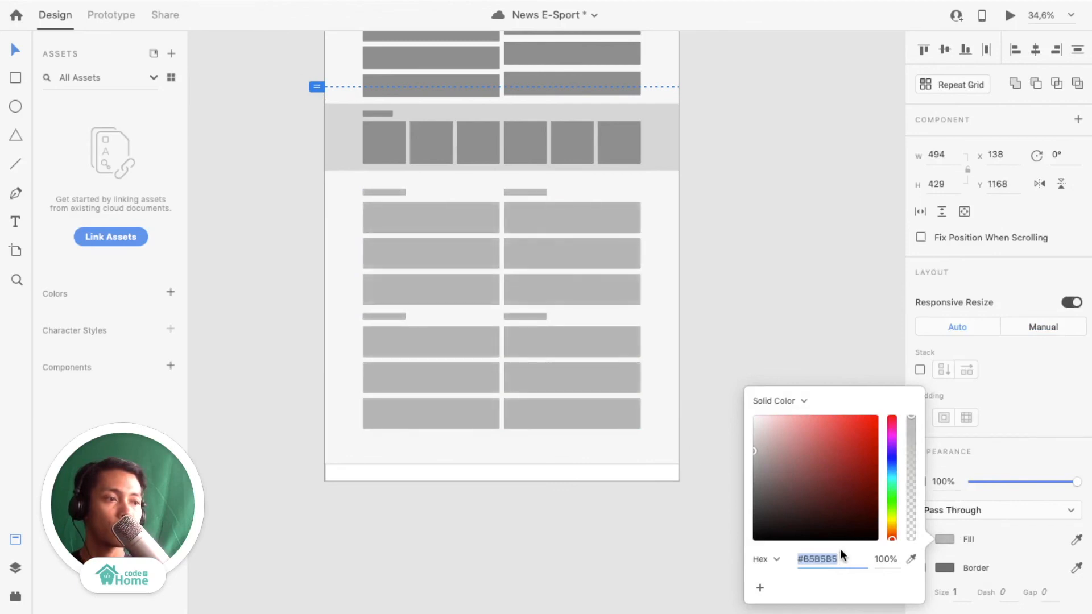
{"action": "left_click", "coordinate": [910, 560]}
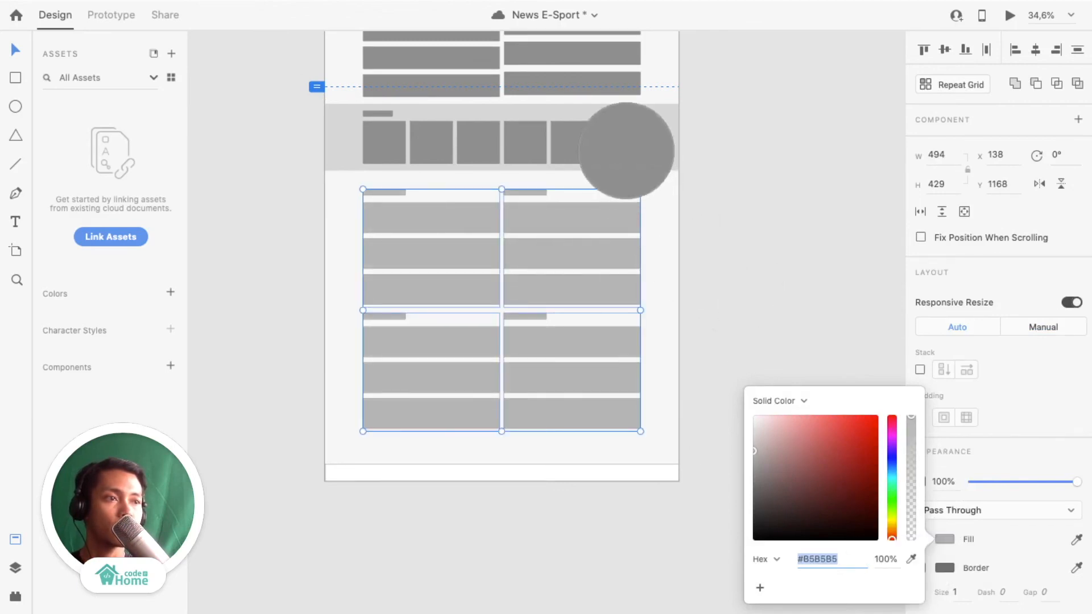
{"action": "left_click", "coordinate": [622, 146]}
Fill the white footer bar at the artboard's end with the dark grey sampled from the news rows.
{"action": "left_click", "coordinate": [536, 476]}
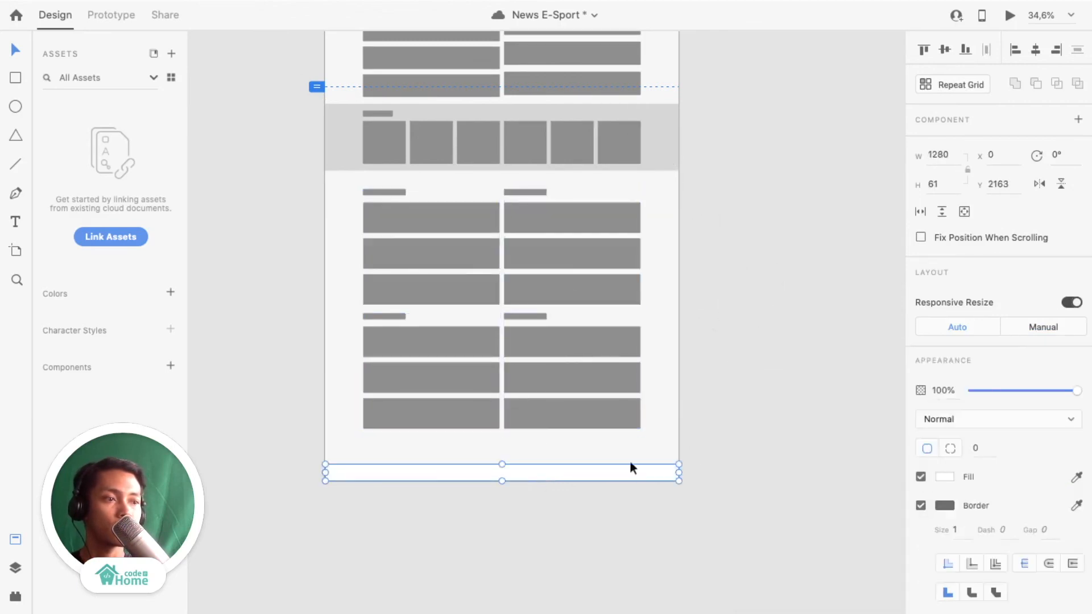
{"action": "left_click", "coordinate": [945, 476]}
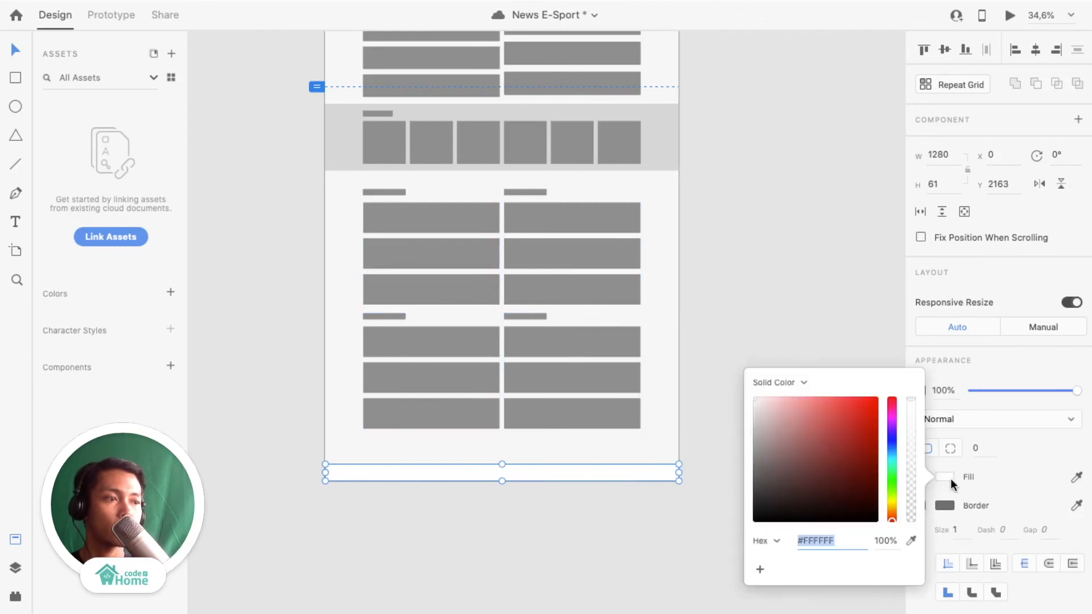
{"action": "left_click", "coordinate": [911, 540]}
{"action": "left_click", "coordinate": [609, 336]}
{"action": "left_click", "coordinate": [726, 295]}
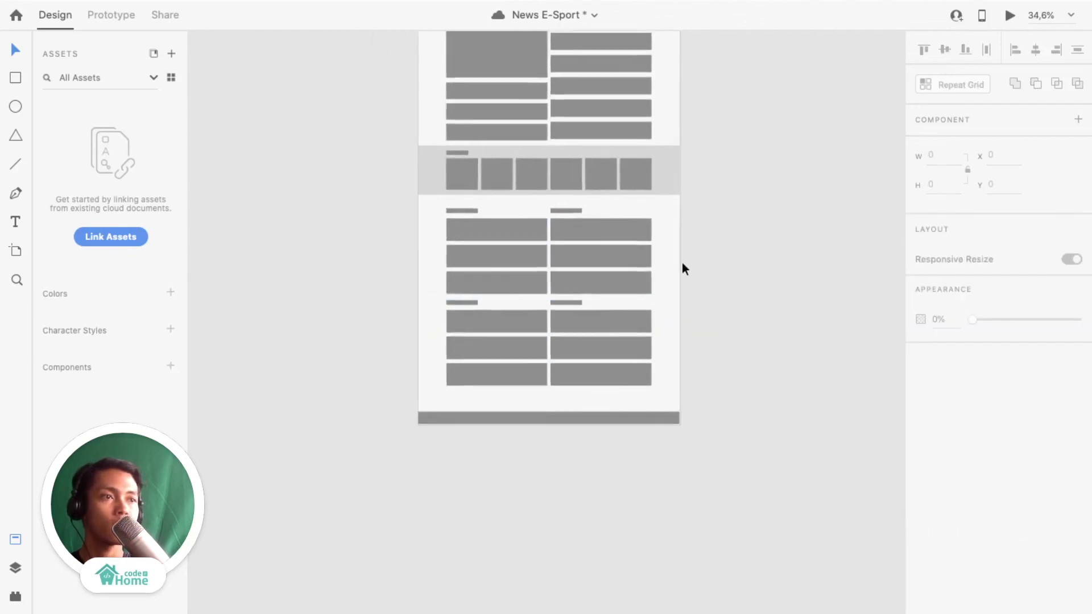
Select all the wireframe shapes on the E-sport artboard and remove their borders.
{"action": "scroll", "coordinate": [682, 262], "scroll_direction": "up", "scroll_amount": 4}
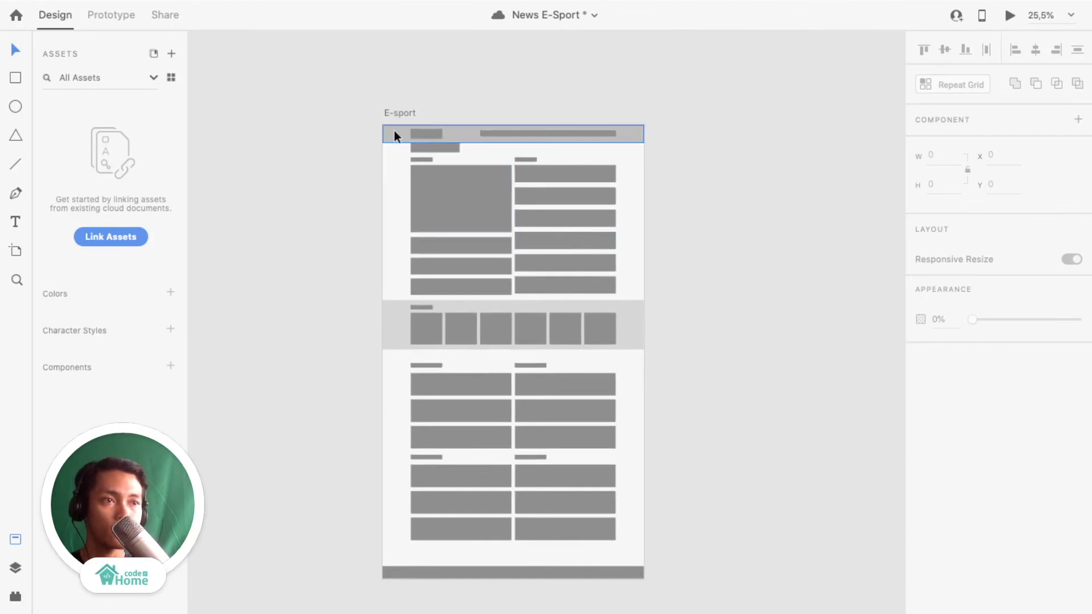
{"action": "left_click_drag", "start_coordinate": [360, 122], "coordinate": [667, 579]}
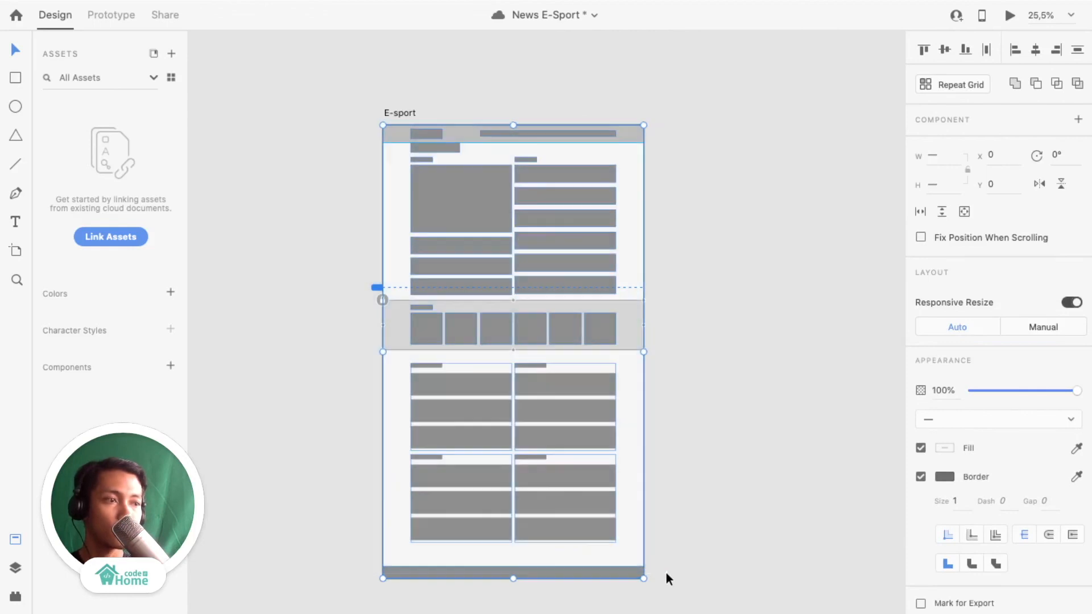
{"action": "left_click", "coordinate": [921, 477]}
Examine the header, the rectangle directly beneath it and the top news section at close range.
{"action": "scroll", "coordinate": [575, 269], "scroll_direction": "up", "scroll_amount": 3}
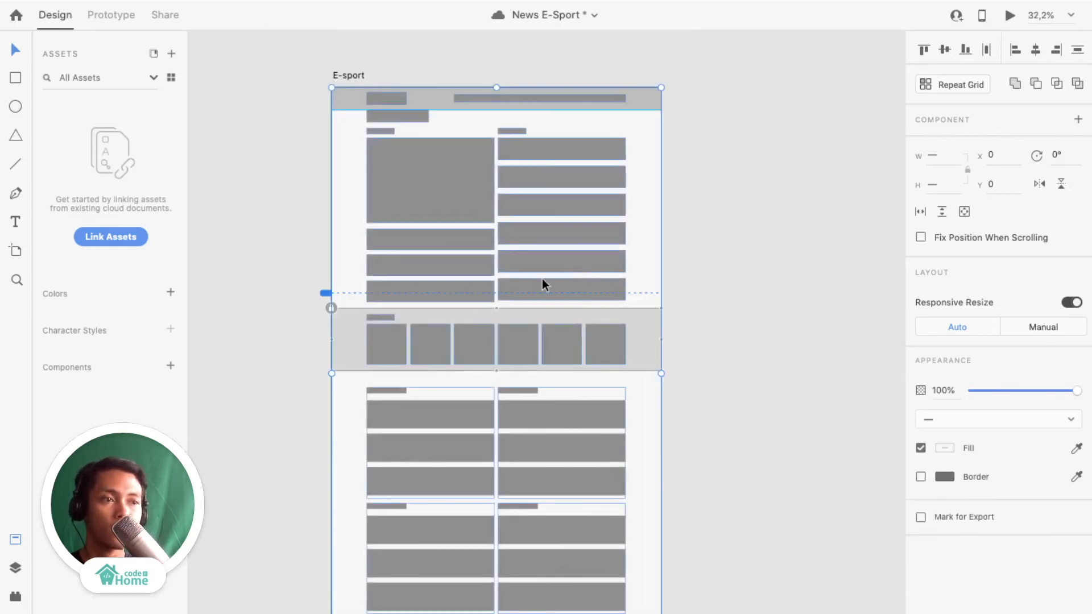
{"action": "scroll", "coordinate": [424, 369], "scroll_direction": "down", "scroll_amount": 4}
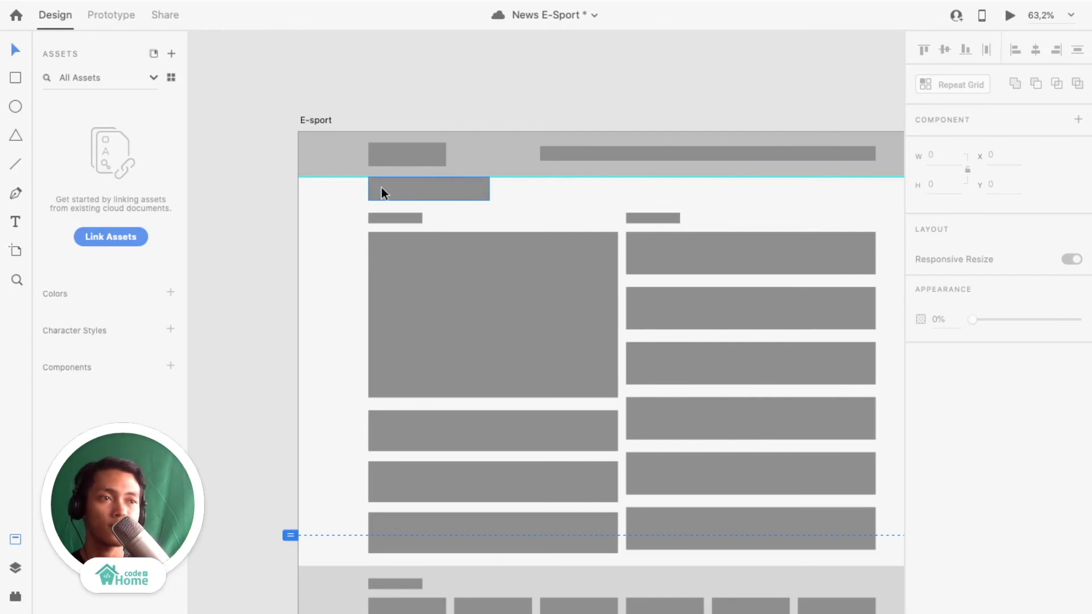
{"action": "scroll", "coordinate": [381, 186], "scroll_direction": "up", "scroll_amount": 3}
{"action": "scroll", "coordinate": [469, 225], "scroll_direction": "down", "scroll_amount": 2}
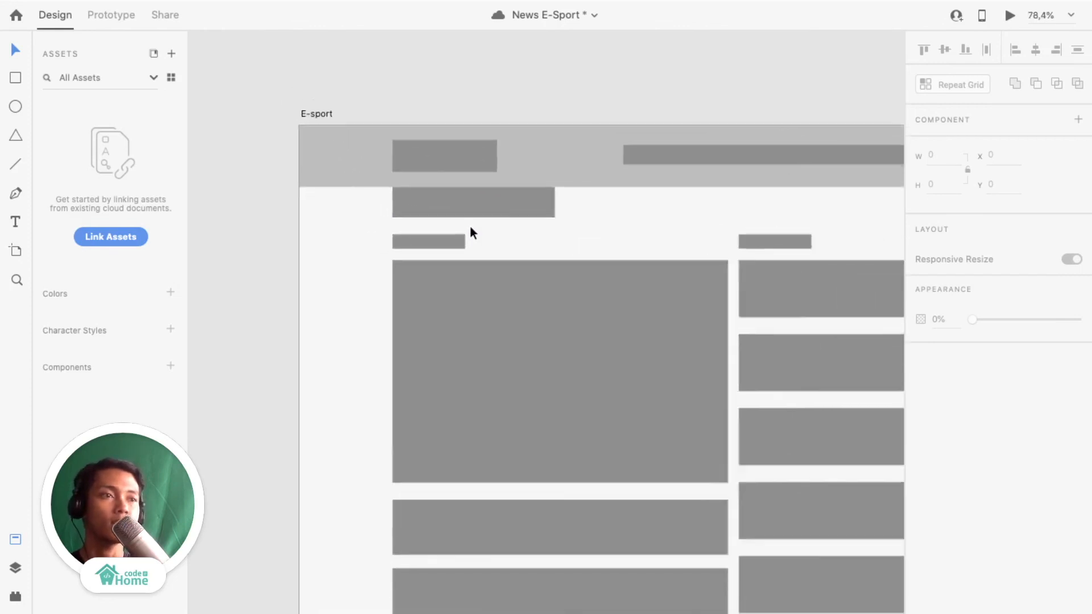
{"action": "scroll", "coordinate": [470, 225], "scroll_direction": "up", "scroll_amount": 3}
{"action": "left_click", "coordinate": [449, 190]}
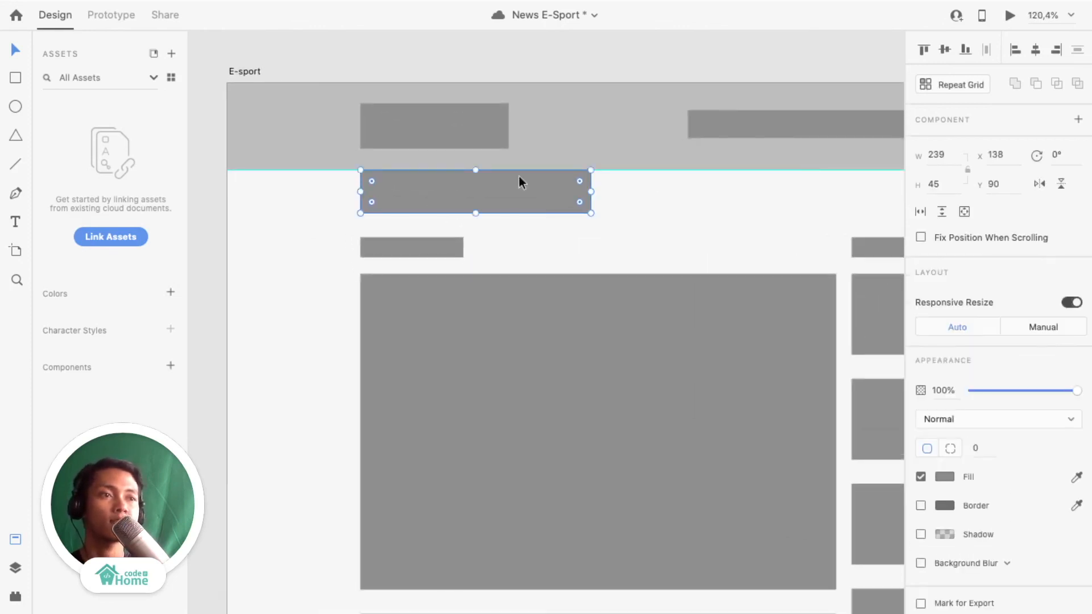
{"action": "left_click", "coordinate": [706, 173]}
{"action": "scroll", "coordinate": [661, 216], "scroll_direction": "down", "scroll_amount": 4}
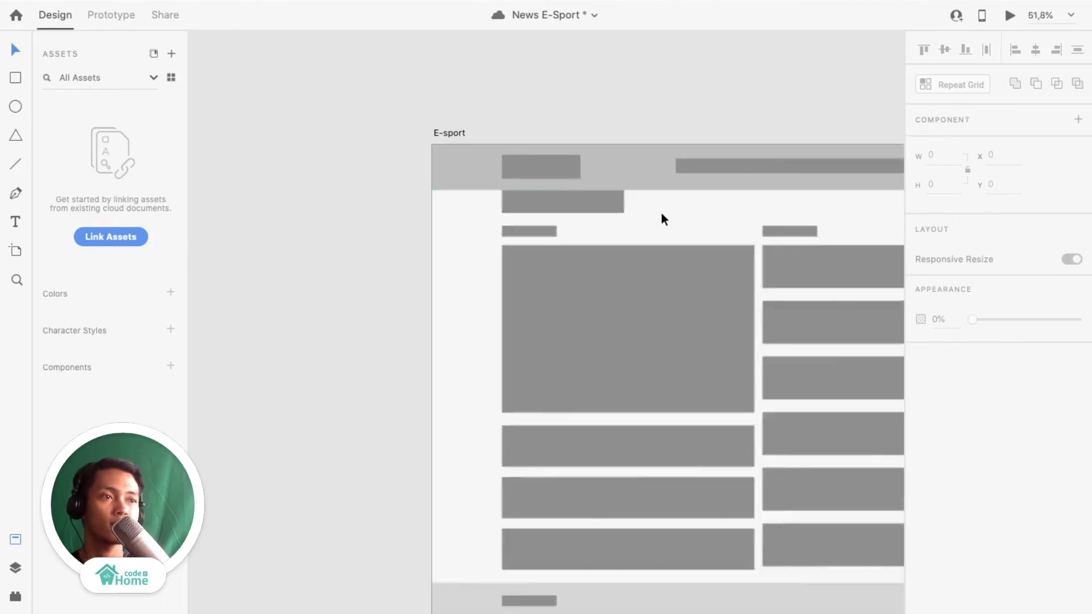
{"action": "scroll", "coordinate": [661, 215], "scroll_direction": "up", "scroll_amount": 3}
{"action": "scroll", "coordinate": [675, 221], "scroll_direction": "down", "scroll_amount": 5}
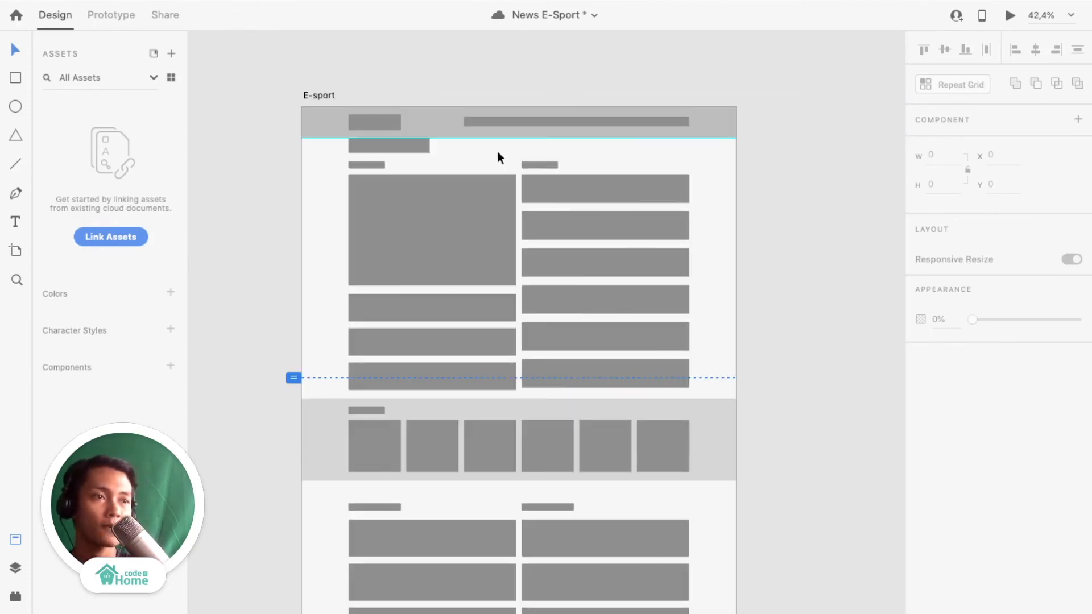
{"action": "scroll", "coordinate": [449, 163], "scroll_direction": "up", "scroll_amount": 5}
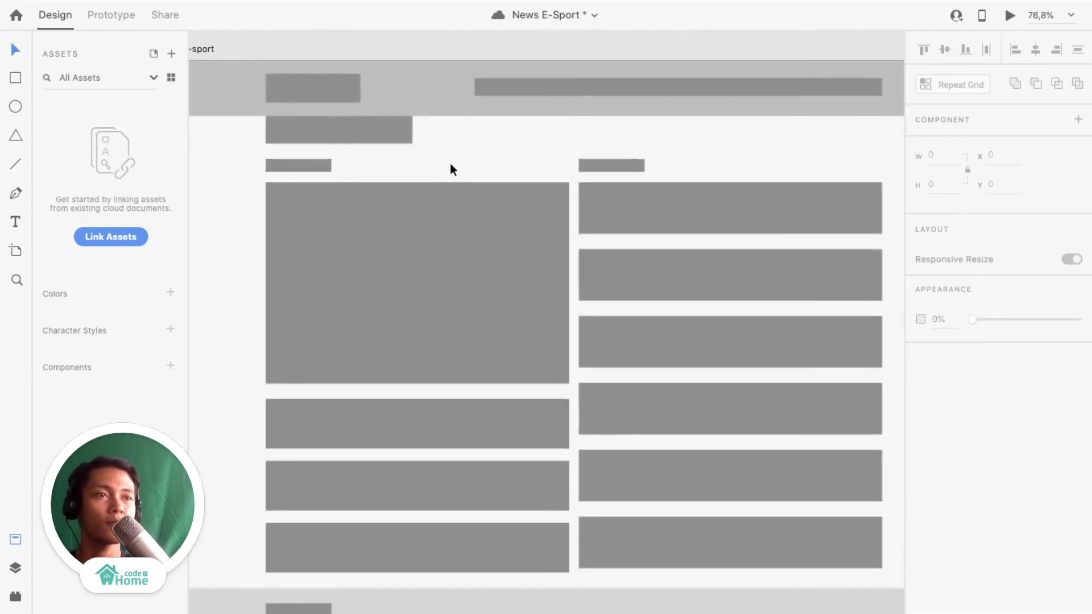
{"action": "scroll", "coordinate": [541, 200], "scroll_direction": "down", "scroll_amount": 3}
{"action": "scroll", "coordinate": [523, 257], "scroll_direction": "up", "scroll_amount": 2}
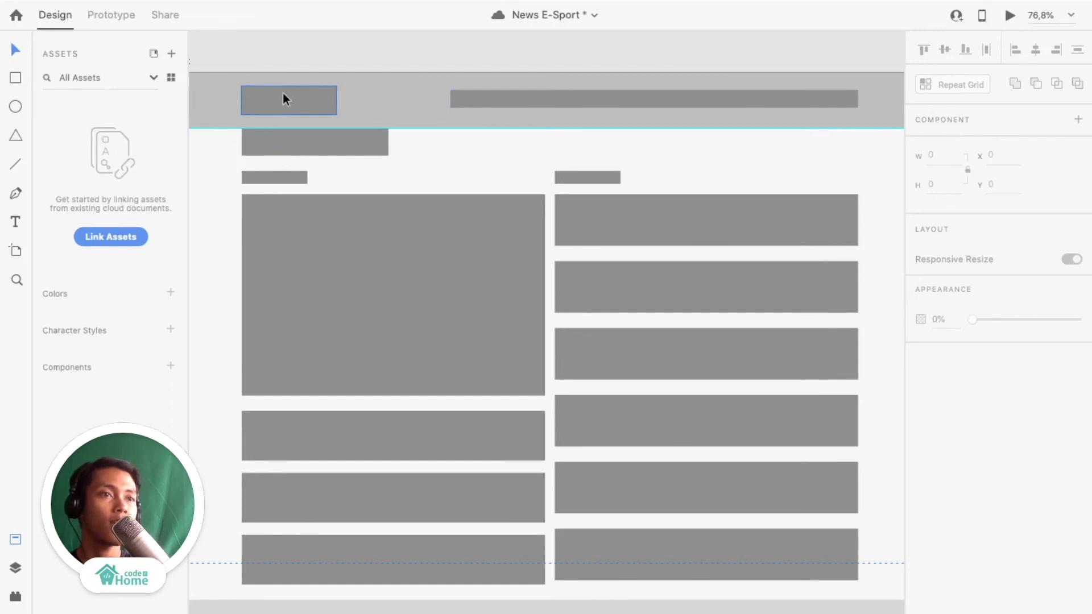
{"action": "left_click", "coordinate": [319, 145]}
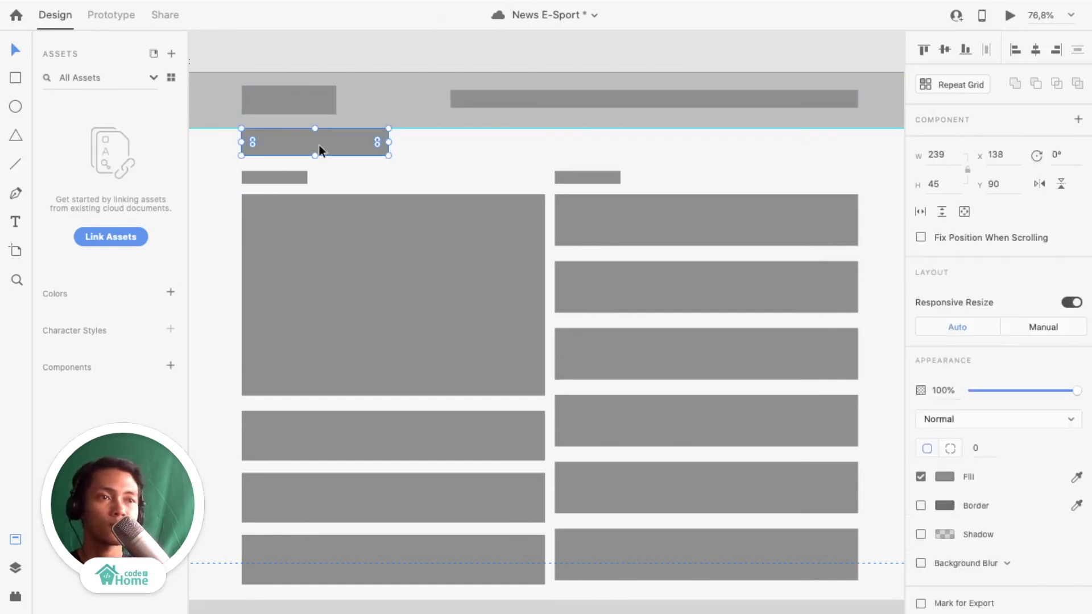
{"action": "scroll", "coordinate": [367, 204], "scroll_direction": "down", "scroll_amount": 2}
{"action": "scroll", "coordinate": [367, 203], "scroll_direction": "down", "scroll_amount": 3}
{"action": "scroll", "coordinate": [367, 203], "scroll_direction": "up", "scroll_amount": 3}
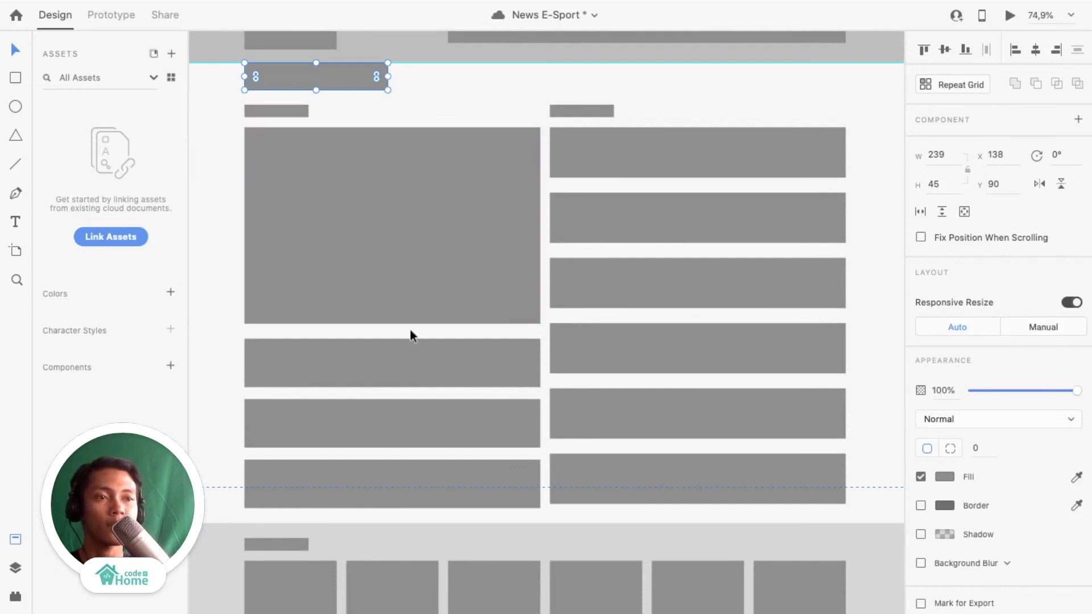
Review the layout from the top section's headings down through the squares band and the lower news blocks, ending back at the header.
{"action": "left_click", "coordinate": [593, 109]}
{"action": "scroll", "coordinate": [479, 353], "scroll_direction": "down", "scroll_amount": 10}
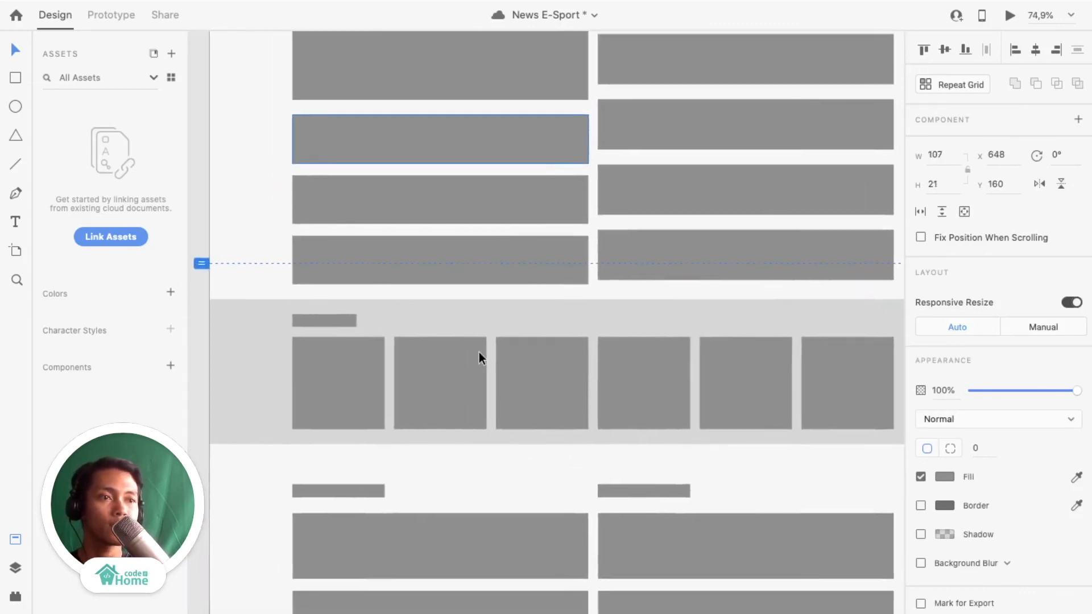
{"action": "scroll", "coordinate": [479, 353], "scroll_direction": "left", "scroll_amount": 2}
{"action": "scroll", "coordinate": [475, 352], "scroll_direction": "up", "scroll_amount": 1}
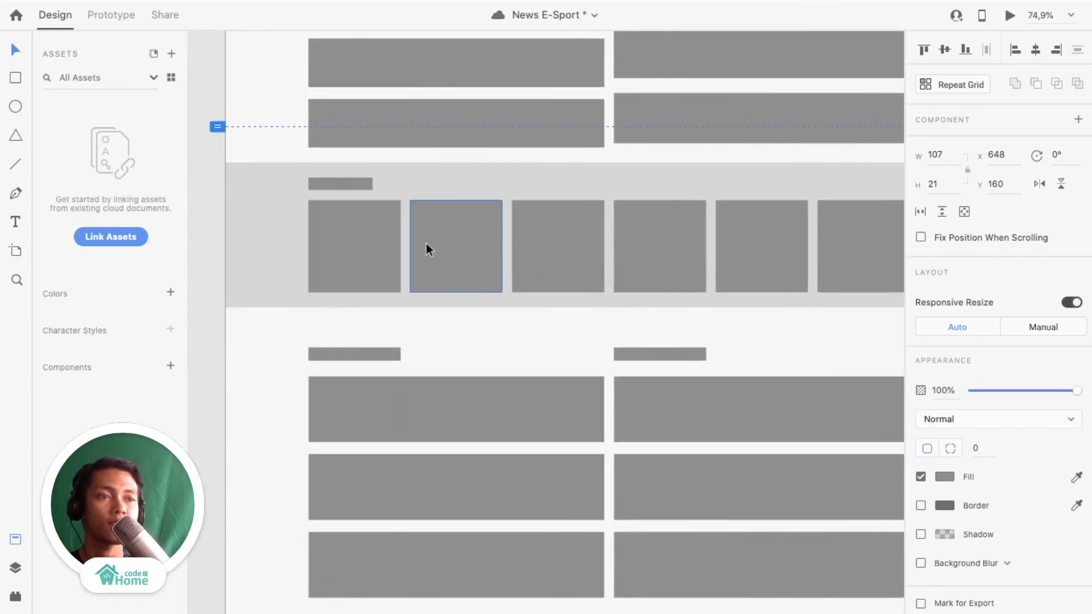
{"action": "scroll", "coordinate": [426, 243], "scroll_direction": "down", "scroll_amount": 5}
{"action": "scroll", "coordinate": [426, 244], "scroll_direction": "right", "scroll_amount": 1}
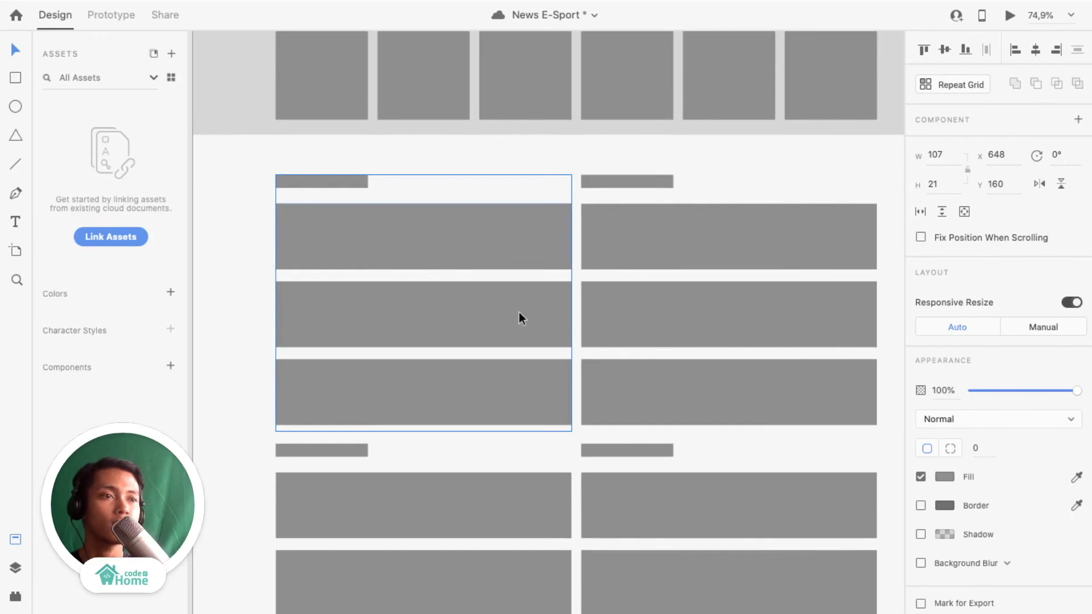
{"action": "scroll", "coordinate": [574, 327], "scroll_direction": "down", "scroll_amount": 5}
{"action": "scroll", "coordinate": [574, 327], "scroll_direction": "right", "scroll_amount": 2}
{"action": "scroll", "coordinate": [572, 329], "scroll_direction": "down", "scroll_amount": 3}
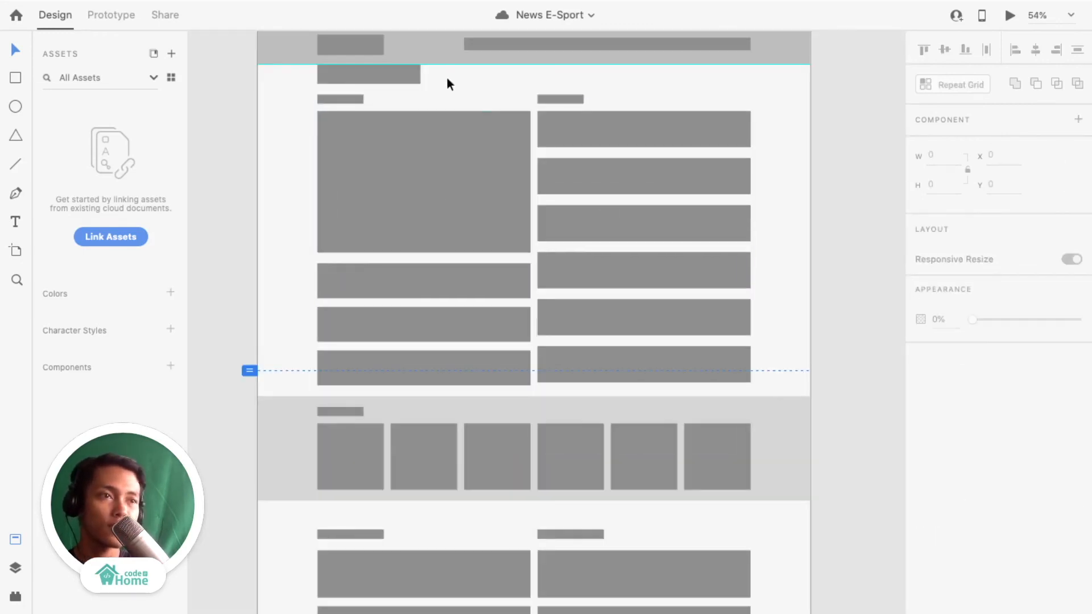
{"action": "scroll", "coordinate": [419, 142], "scroll_direction": "up", "scroll_amount": 2}
{"action": "scroll", "coordinate": [419, 142], "scroll_direction": "left", "scroll_amount": 1}
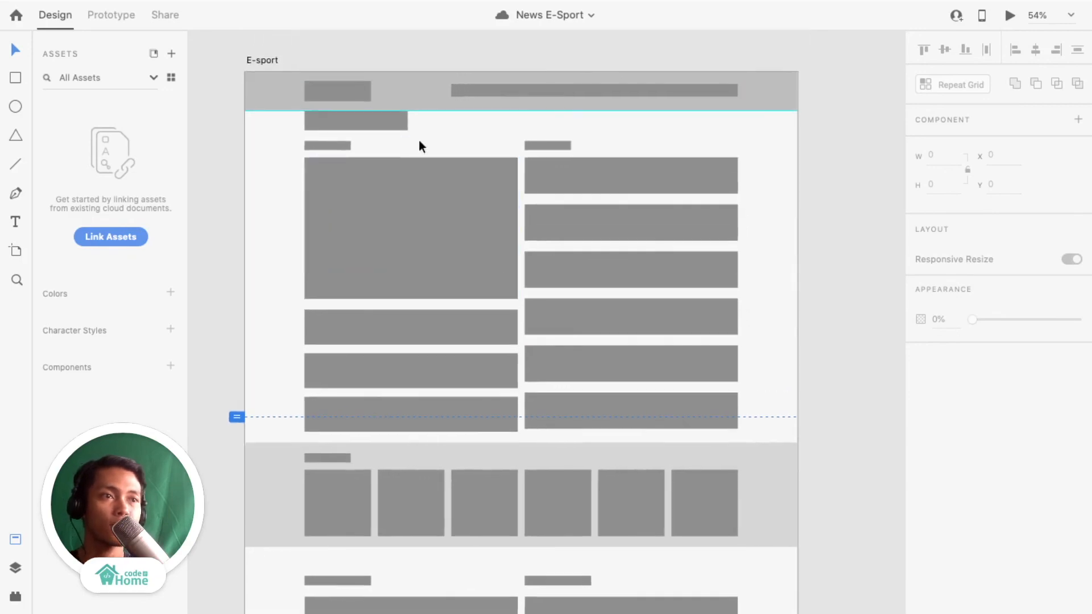